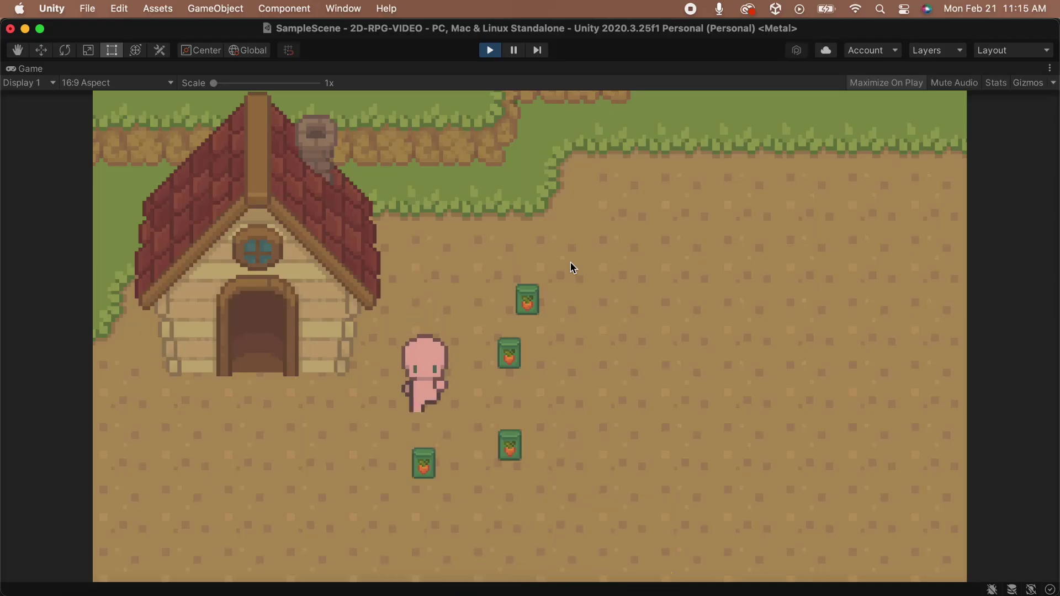
# - In play mode, walk the player down and toggle the inventory panel open and closed
pyautogui.press('s')
pyautogui.press('Tab')
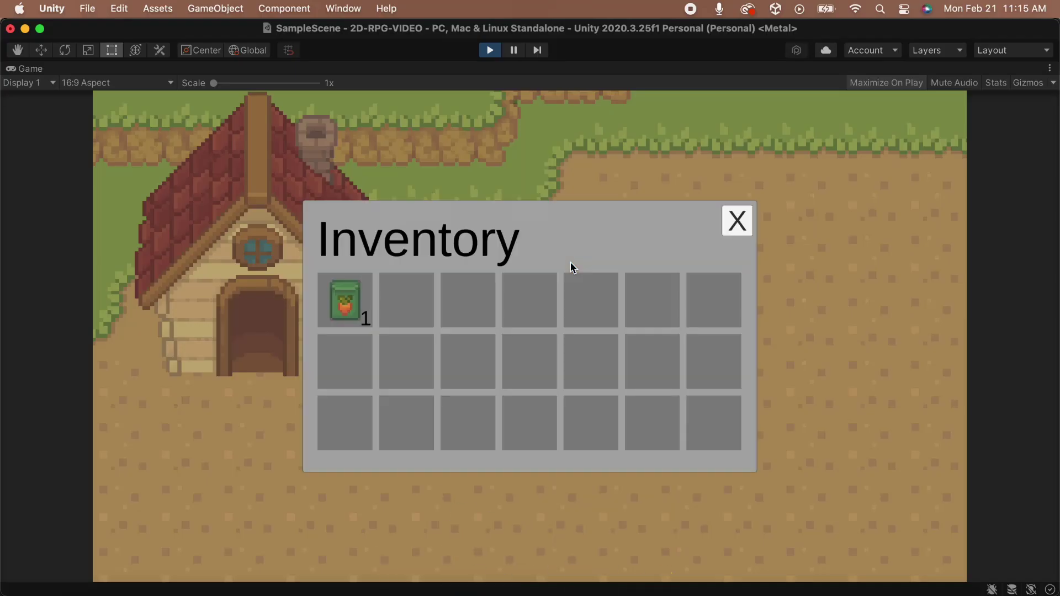
pyautogui.press('Tab')
# - Walk the player over to collect the seed packet and reopen the inventory to show it
pyautogui.press('s')
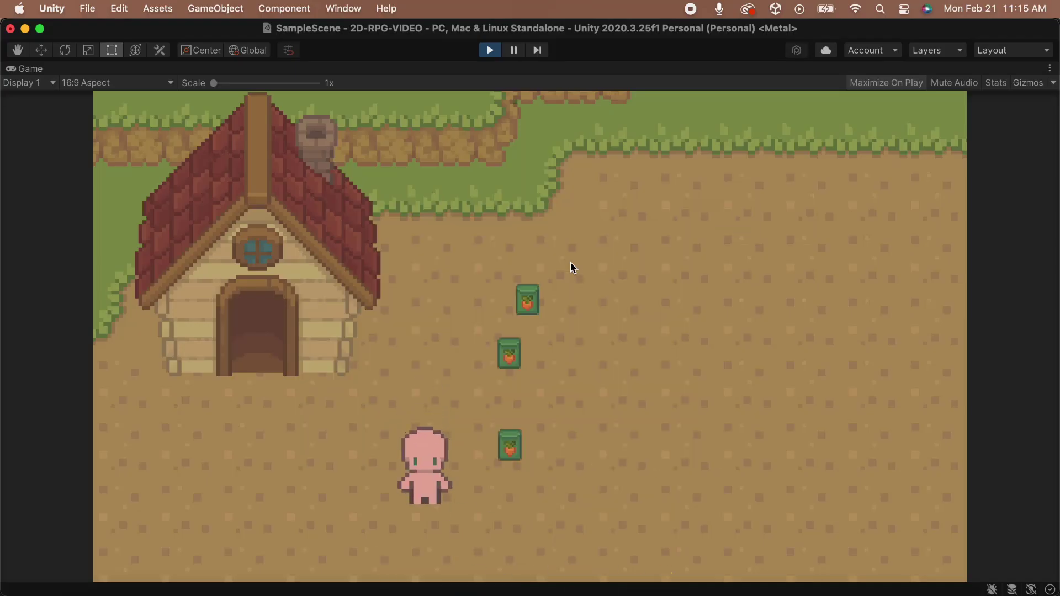
pyautogui.press('d')
pyautogui.press('w')
pyautogui.press('d')
pyautogui.press('Tab')
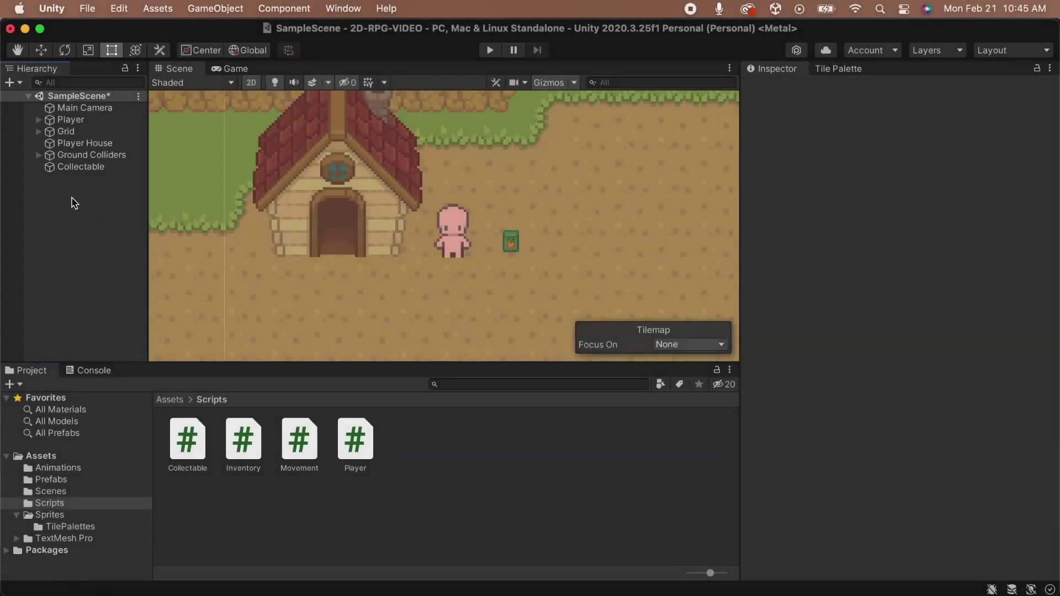
# - Add a UI Canvas to the scene from the Hierarchy
pyautogui.rightClick(71, 202)
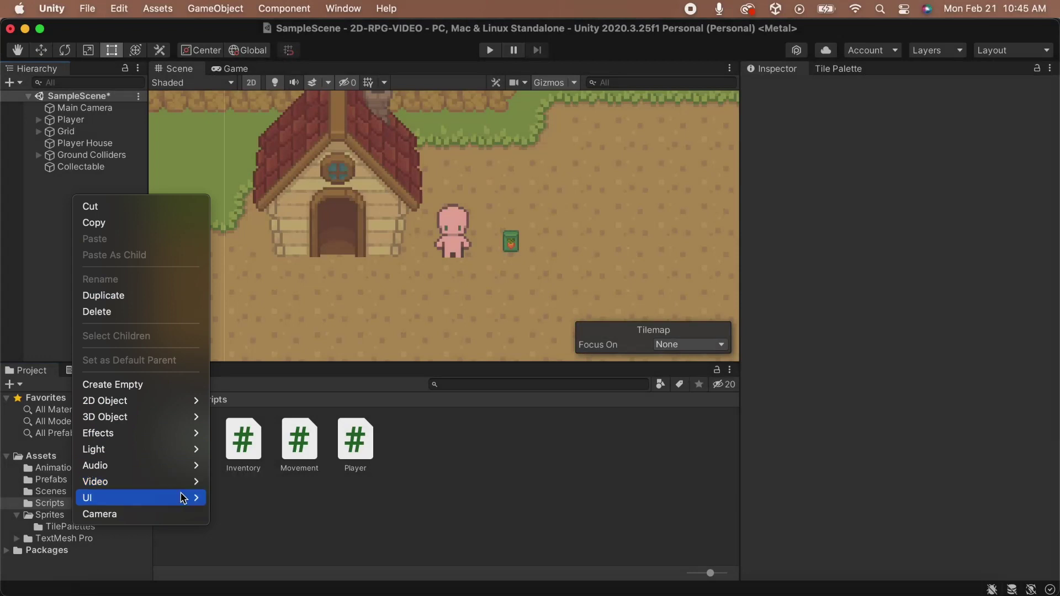
pyautogui.moveTo(189, 497)
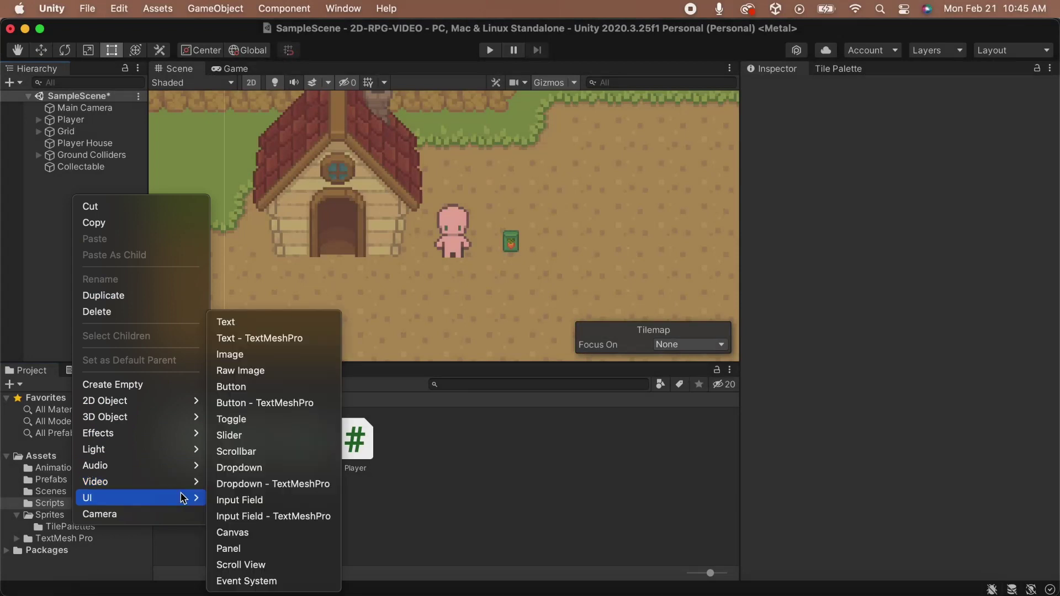
pyautogui.click(296, 534)
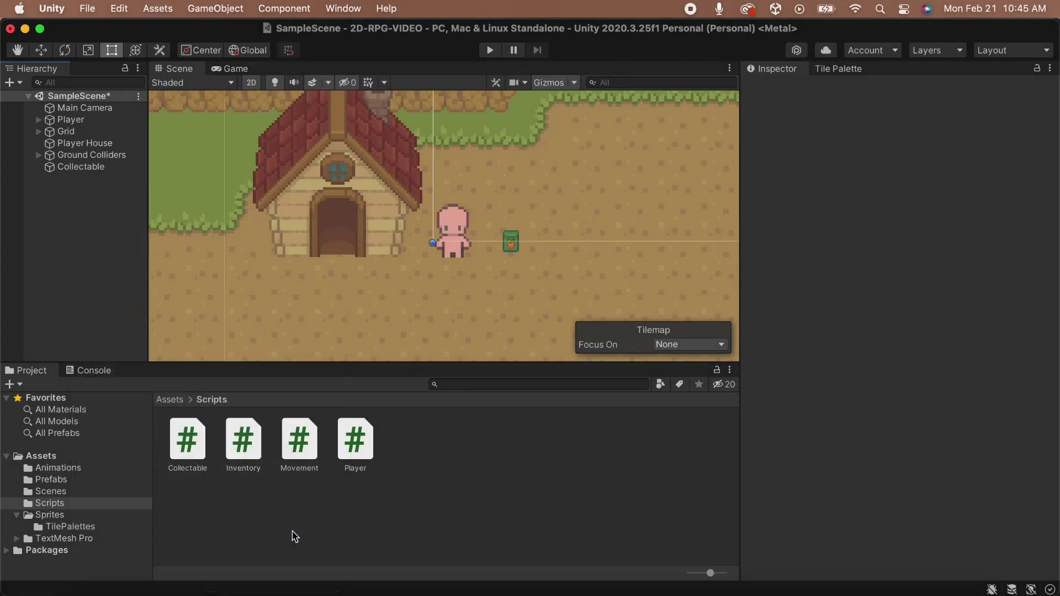
pyautogui.click(117, 316)
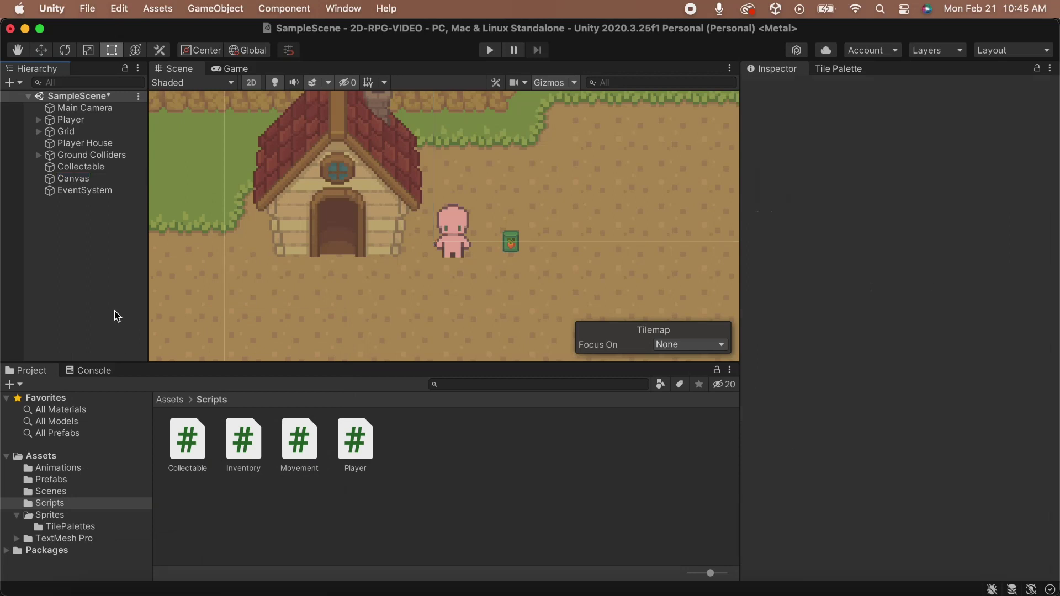
# - Give the Canvas sort order 1000 and Scale With Screen Size mode
pyautogui.click(116, 182)
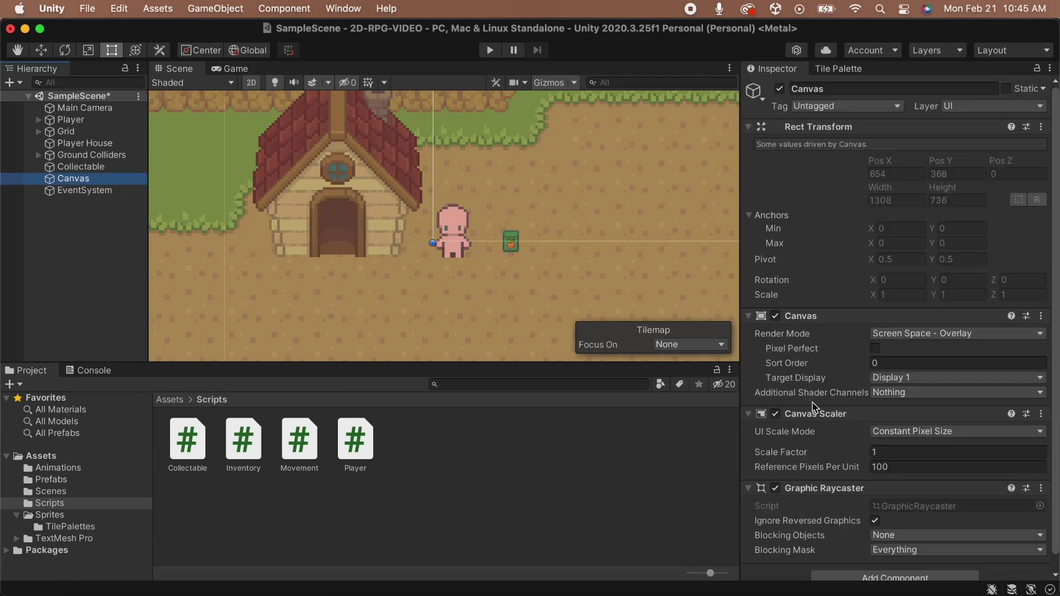
pyautogui.click(894, 363)
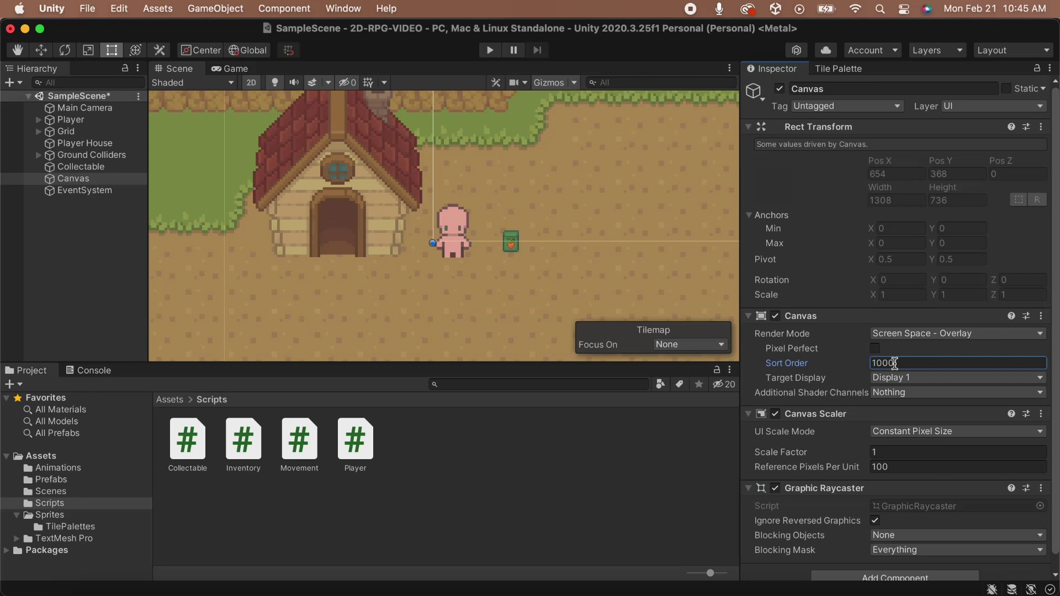
pyautogui.click(928, 433)
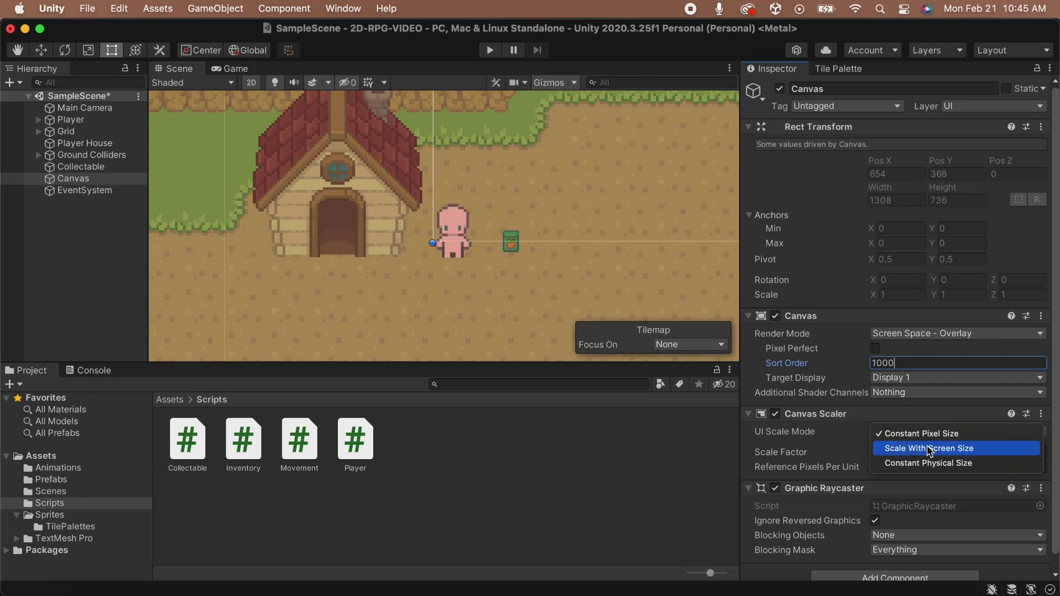
pyautogui.click(928, 448)
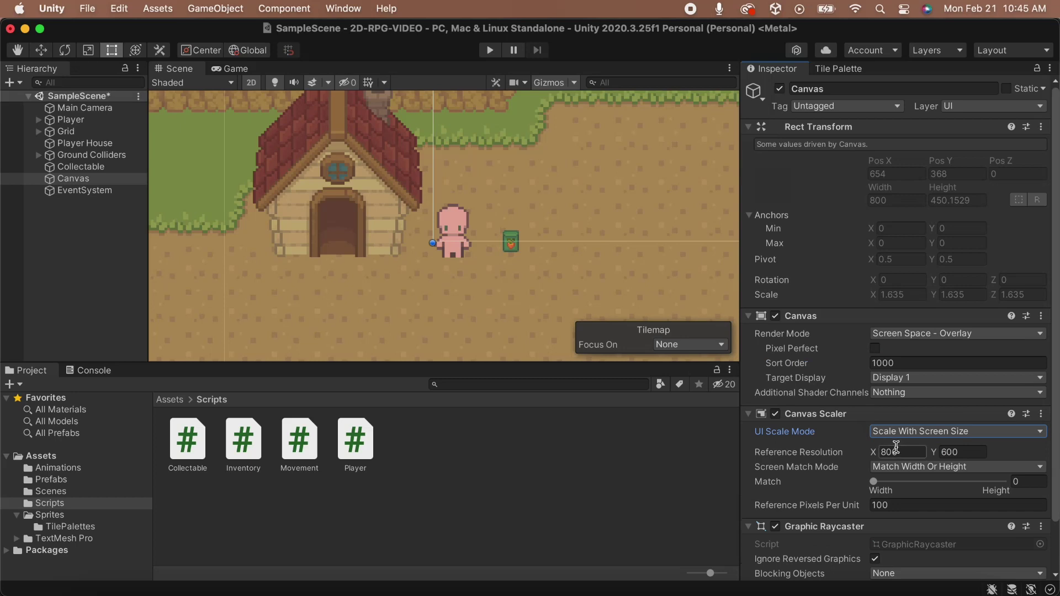
# - Set the Canvas reference resolution to 1920×1080 and match to 0.5
pyautogui.click(896, 448)
pyautogui.write('1920')
pyautogui.press('Tab')
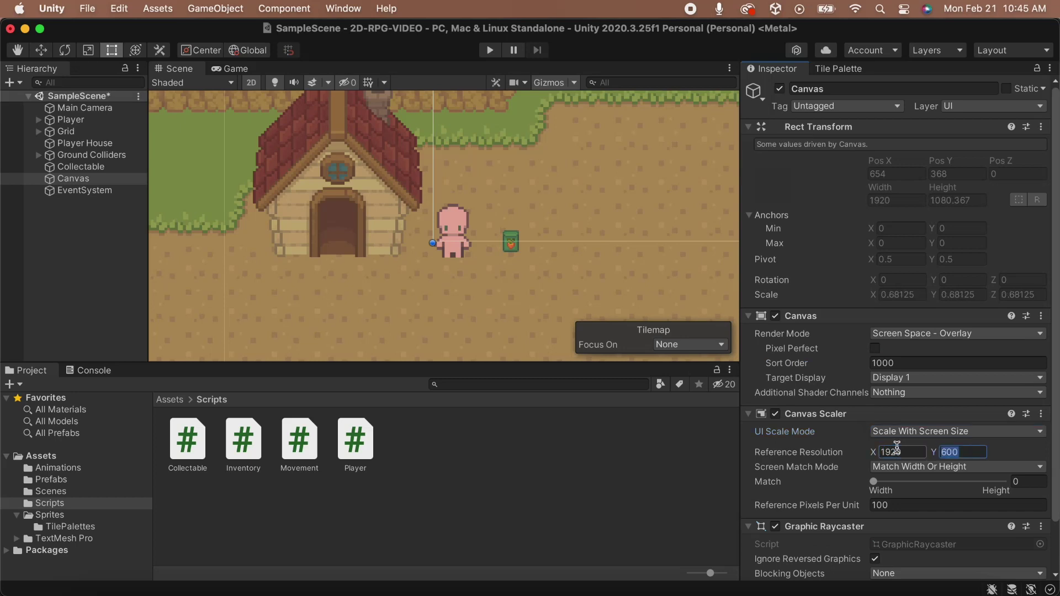
pyautogui.write('108')
pyautogui.click(1039, 482)
pyautogui.write('.5')
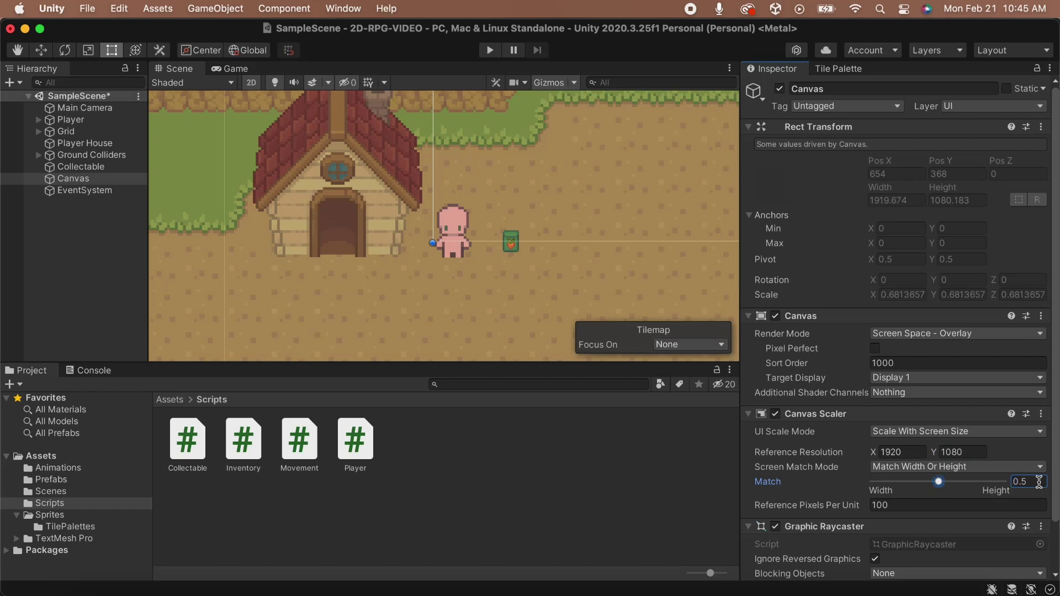
pyautogui.scroll(-2, 1040, 482)
# - Create an empty child of the Canvas named Inventory
pyautogui.rightClick(91, 180)
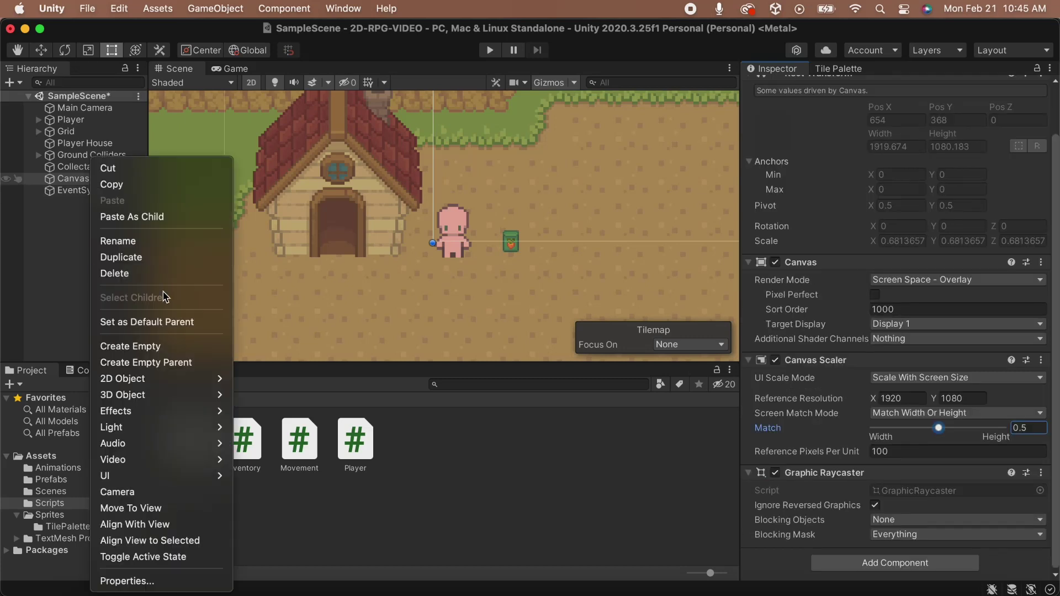
pyautogui.click(192, 348)
pyautogui.write('Inventory')
pyautogui.press('Return')
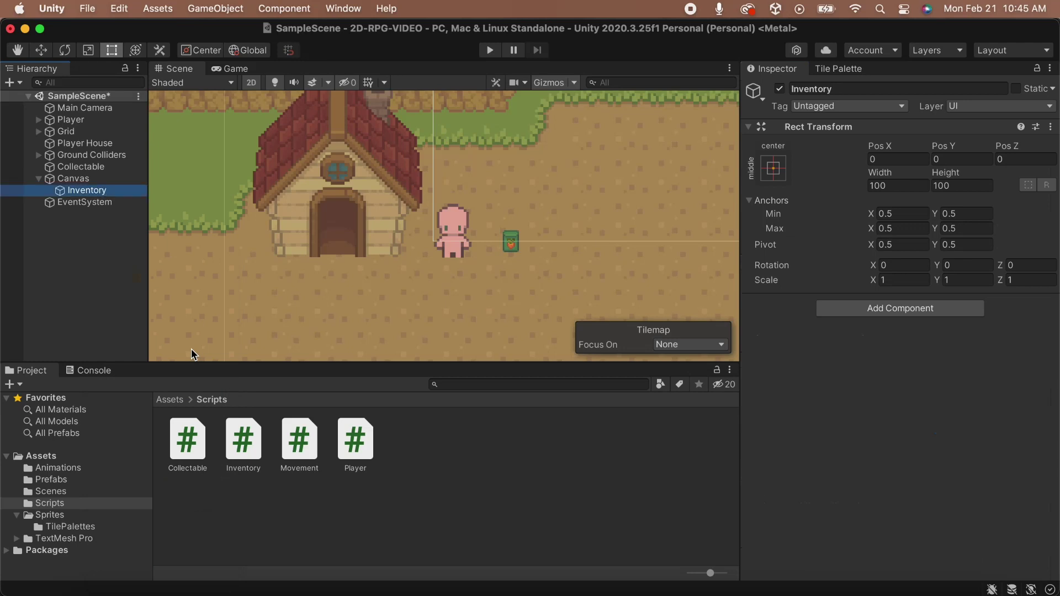
# - Add a UI Panel named Background inside Inventory
pyautogui.rightClick(118, 192)
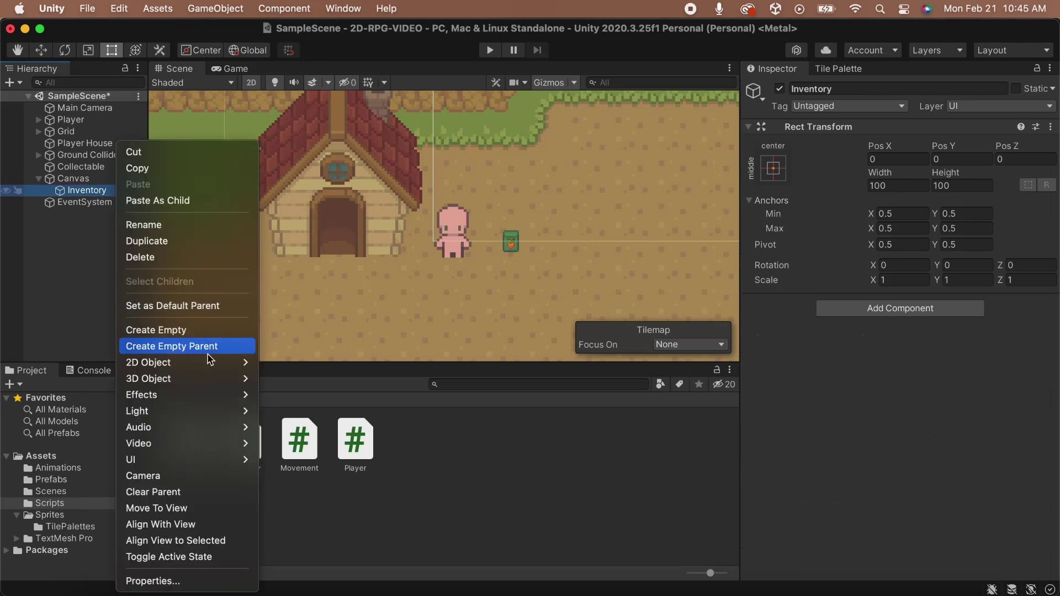
pyautogui.moveTo(209, 373)
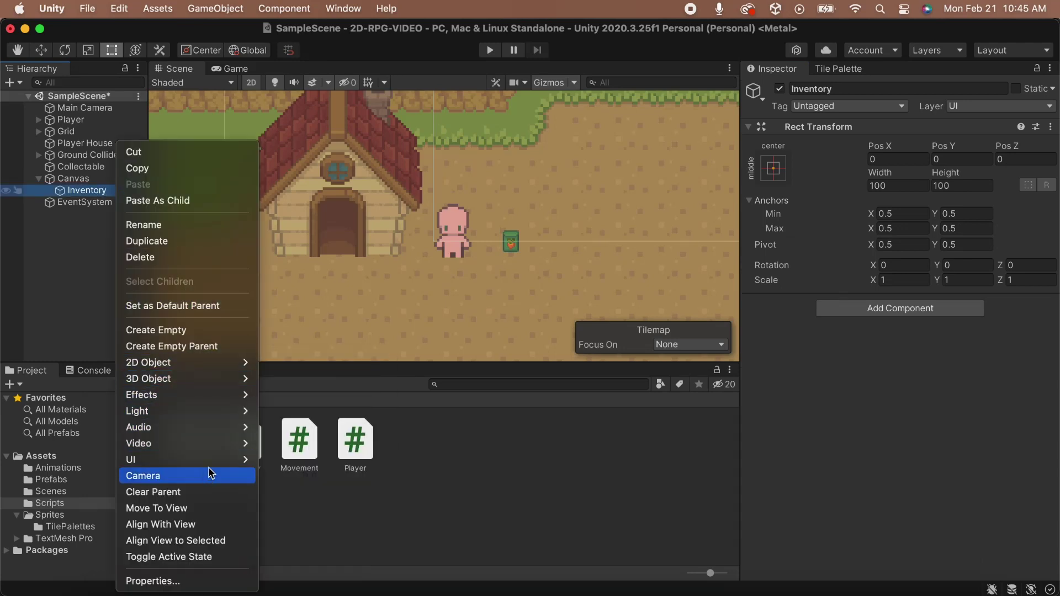
pyautogui.moveTo(216, 462)
pyautogui.click(348, 549)
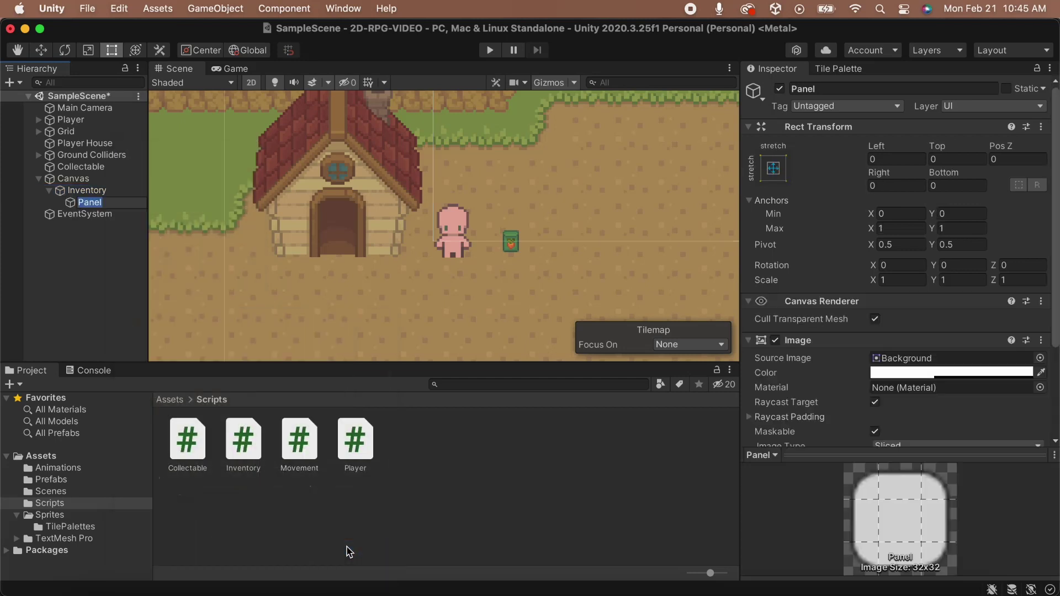
pyautogui.write('Background')
pyautogui.press('Return')
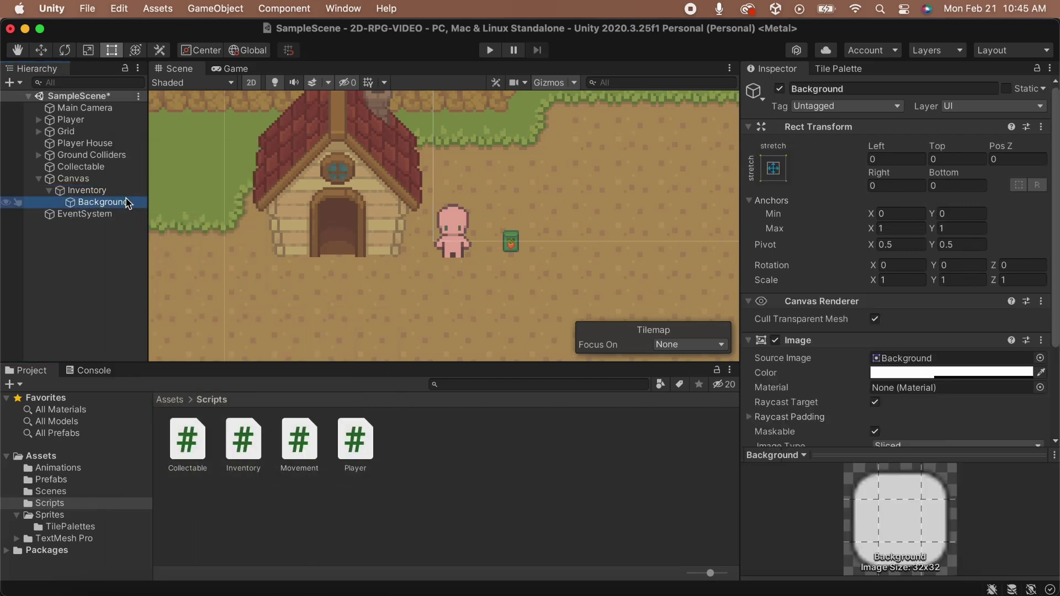
# - Resize the Background panel to offsets -450/-250
pyautogui.doubleClick(129, 202)
pyautogui.moveTo(476, 310); pyautogui.dragTo(571, 298)
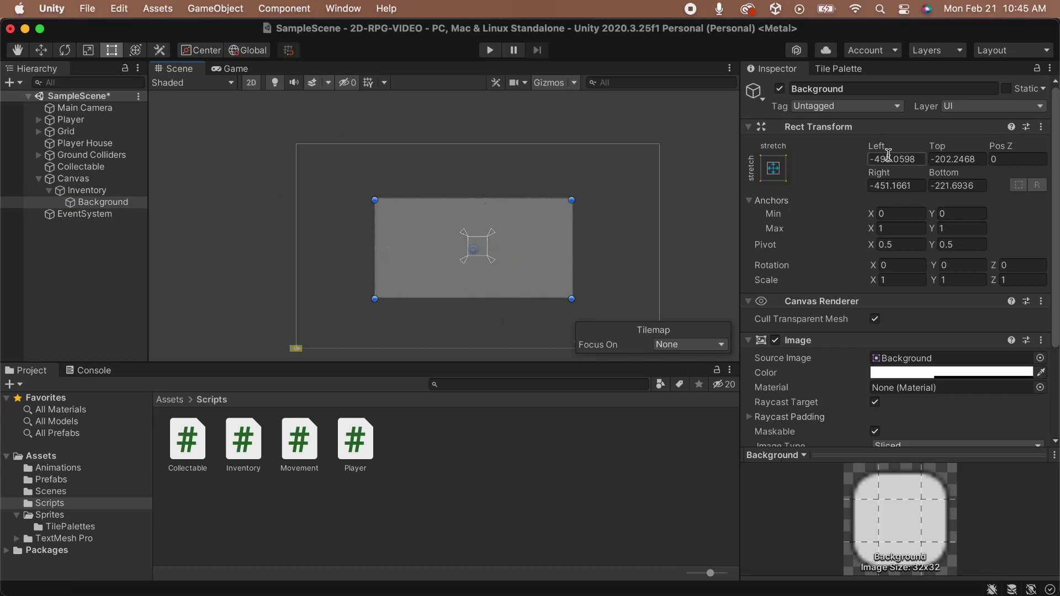
pyautogui.click(914, 158)
pyautogui.write('-450')
pyautogui.press('Return')
pyautogui.moveTo(958, 186); pyautogui.dragTo(977, 186)
pyautogui.scroll(-3, 940, 349)
# - Tint the Background panel opaque light grey (CDCDCD, alpha 255)
pyautogui.click(948, 249)
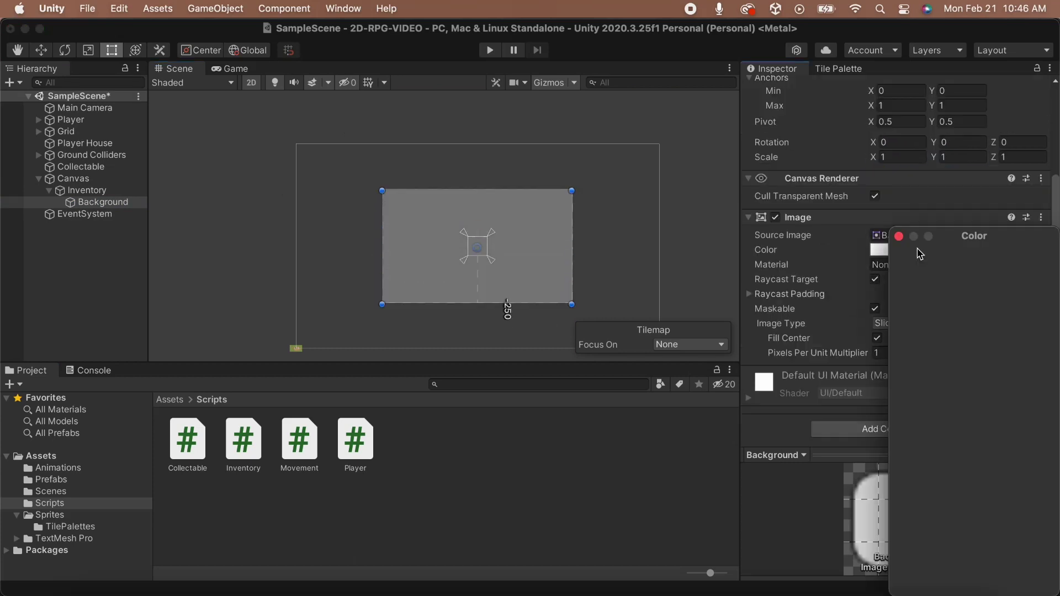
pyautogui.moveTo(988, 533); pyautogui.dragTo(1018, 533)
pyautogui.click(914, 397)
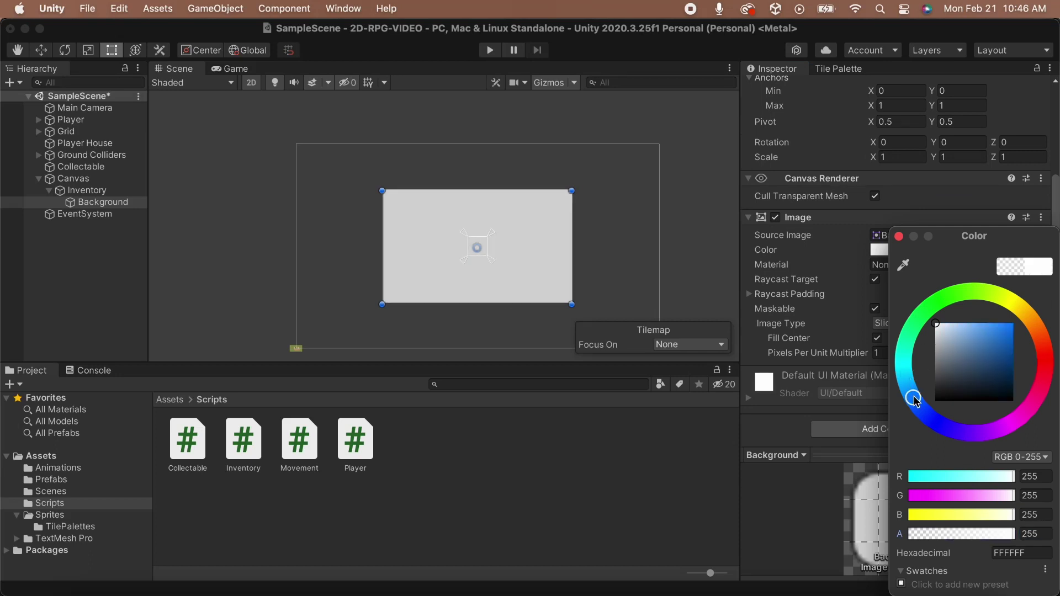
pyautogui.click(935, 335)
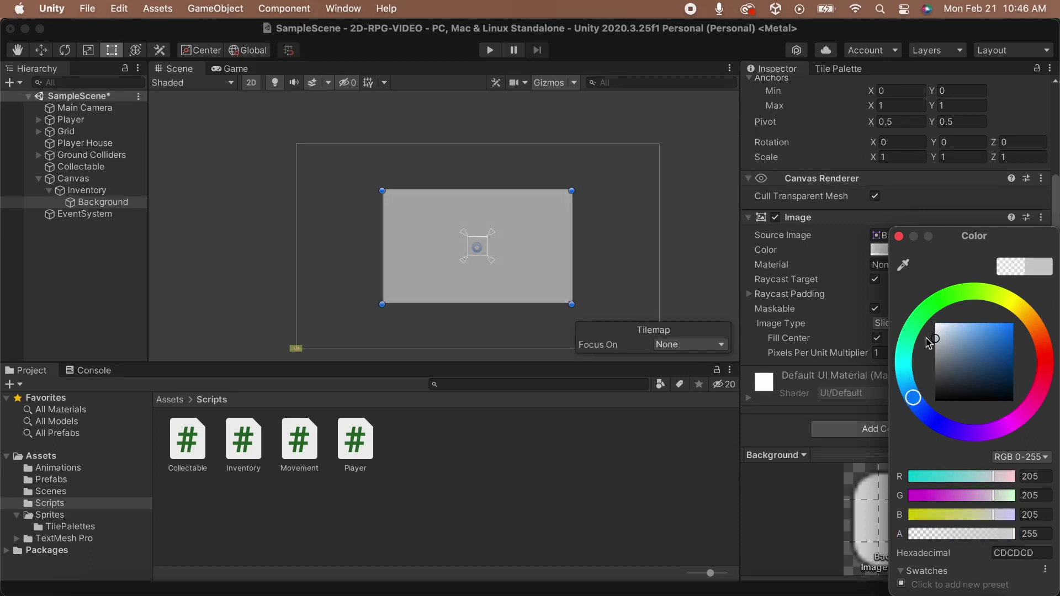
pyautogui.click(899, 236)
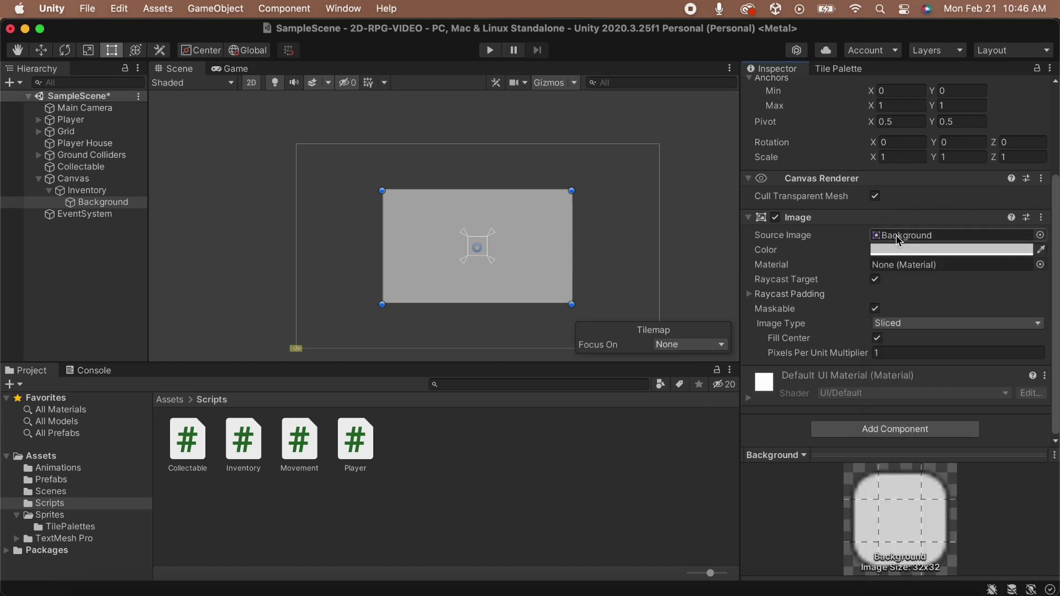
# - Create an empty Slots child under Background and stretch it across the panel
pyautogui.rightClick(113, 202)
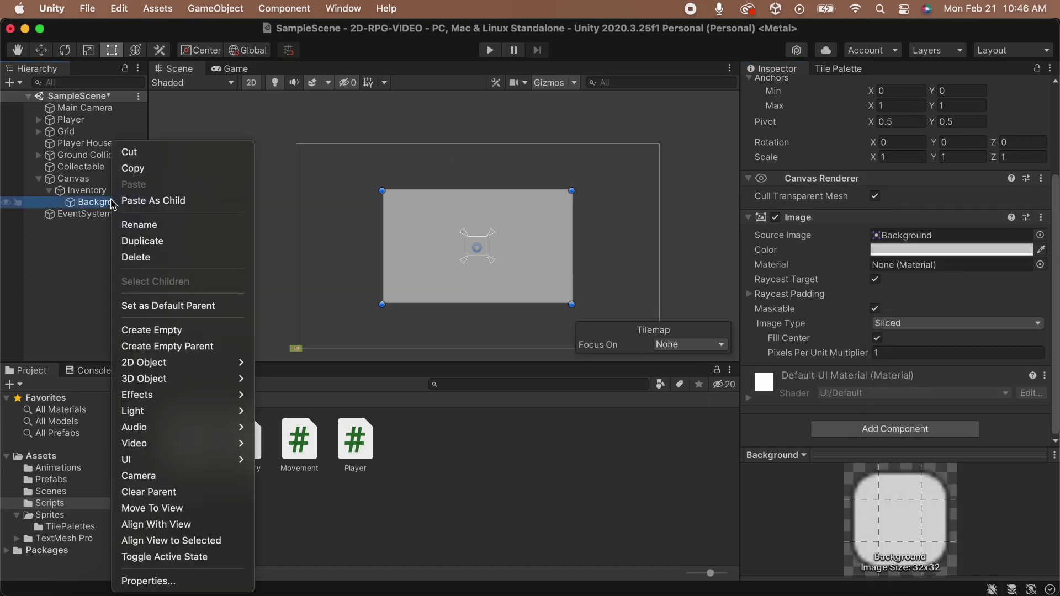
pyautogui.click(178, 330)
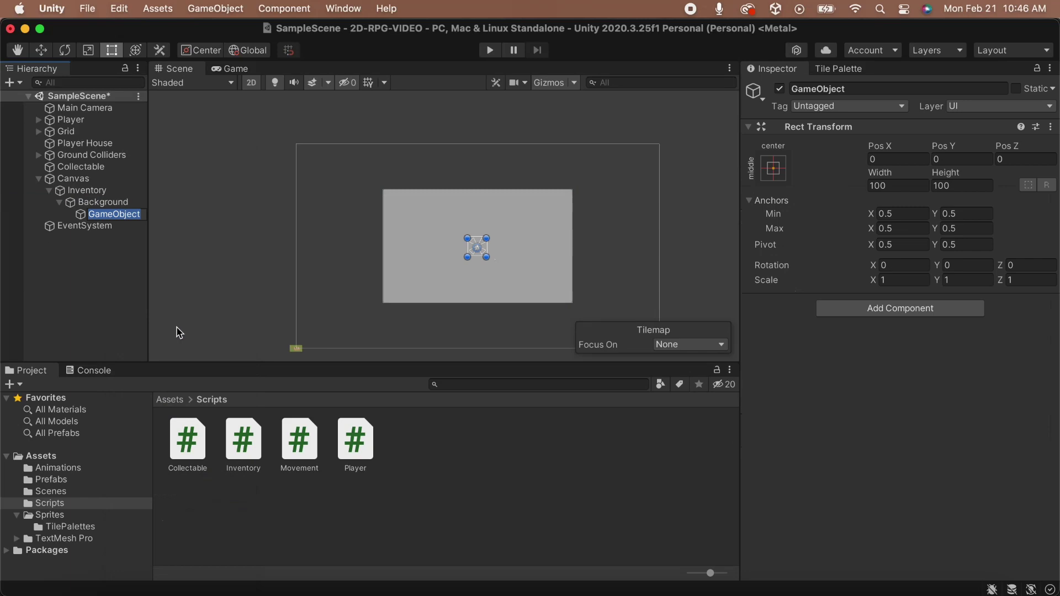
pyautogui.write('Dlots')
pyautogui.press('Return')
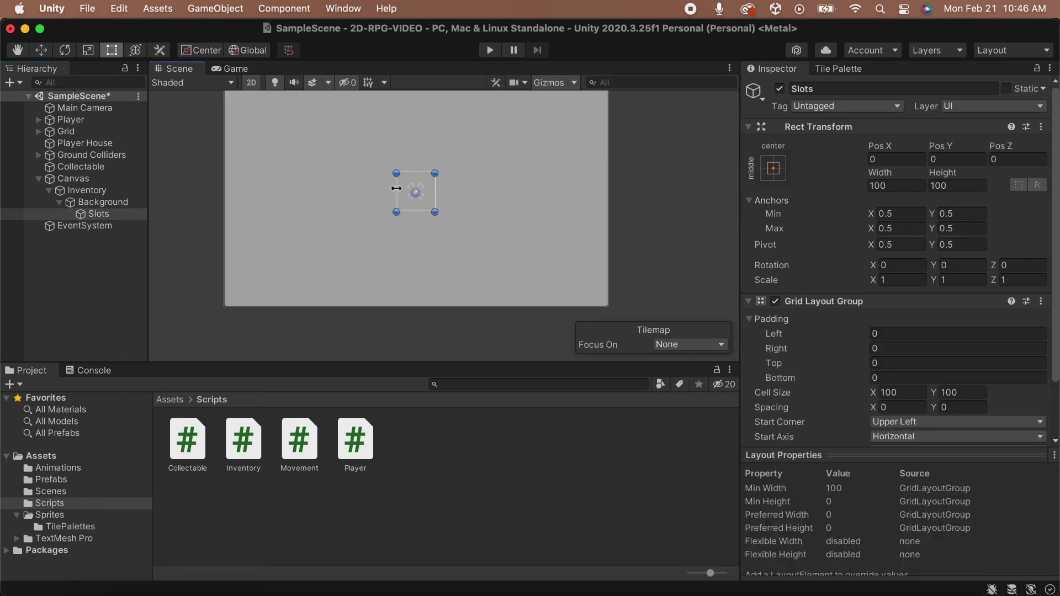
pyautogui.moveTo(396, 193); pyautogui.dragTo(232, 196)
pyautogui.moveTo(286, 173); pyautogui.dragTo(288, 124)
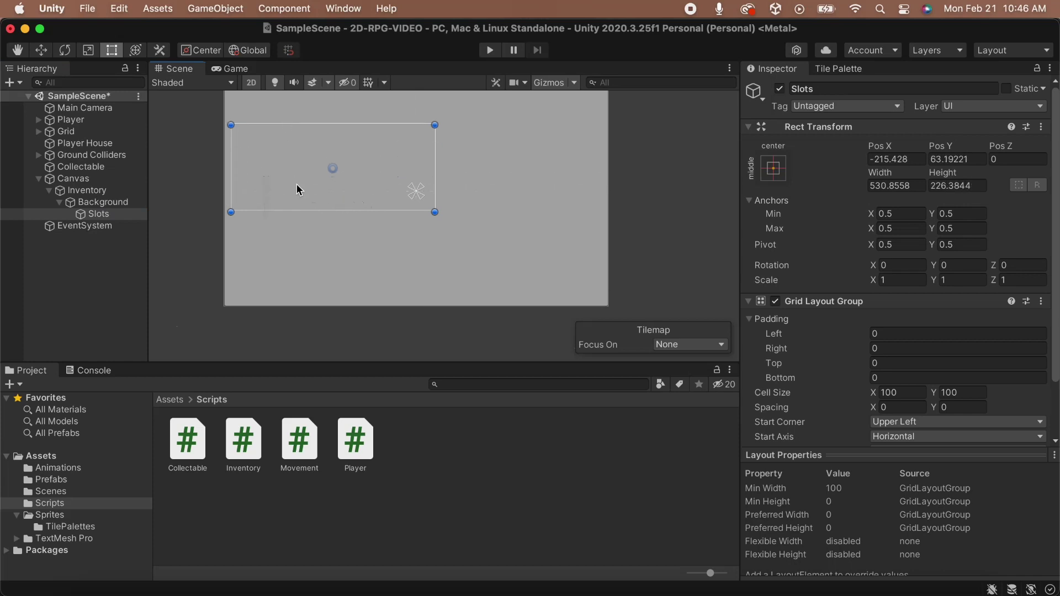
pyautogui.moveTo(299, 212); pyautogui.dragTo(310, 298)
pyautogui.moveTo(435, 220); pyautogui.dragTo(605, 223)
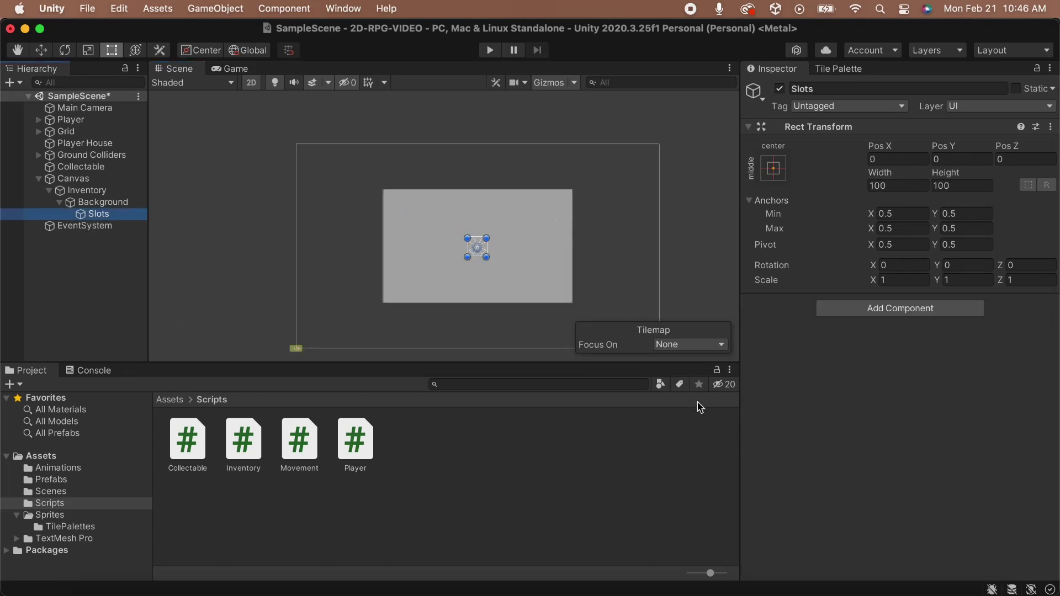
# - Add a Grid Layout Group component to Slots
pyautogui.click(859, 309)
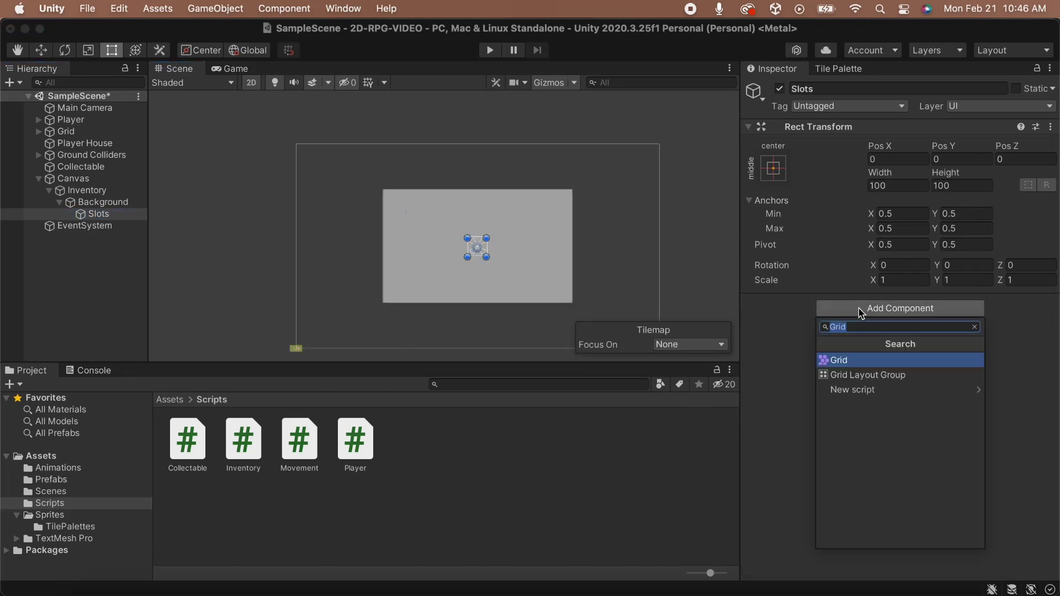
pyautogui.write('Grid')
pyautogui.press('Down')
pyautogui.press('Return')
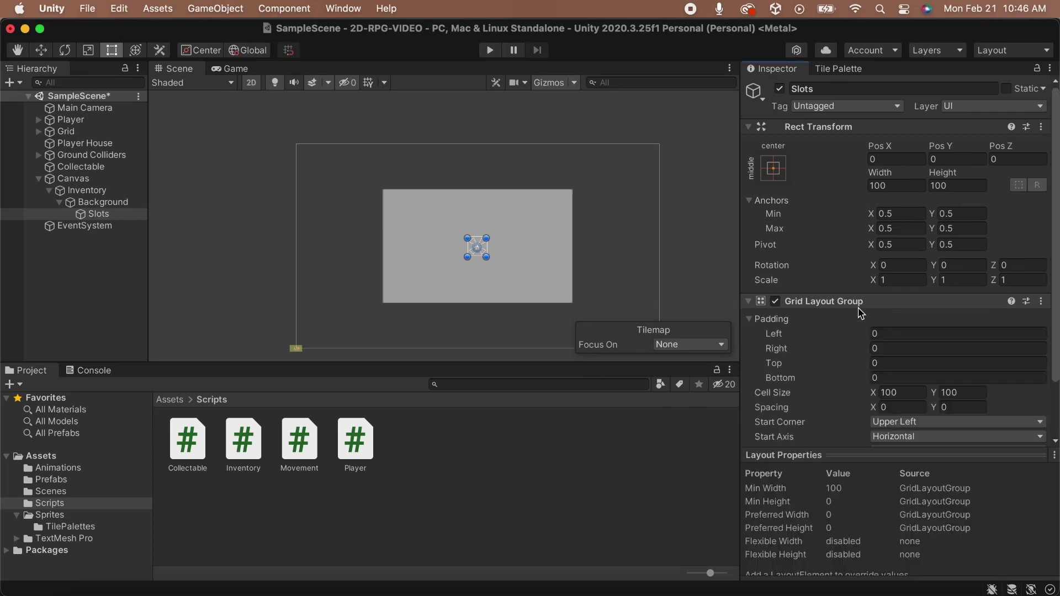
# - Stretch the Slots rect to about 958×450 over the inventory background
pyautogui.scroll(3, 399, 245)
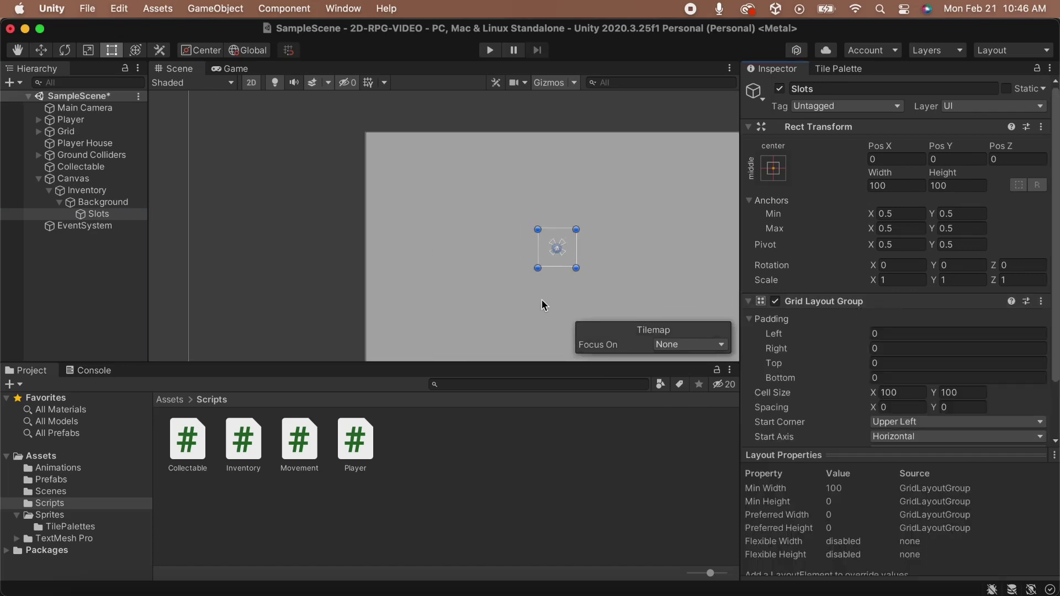
pyautogui.moveTo(542, 301); pyautogui.dragTo(371, 275, button='middle')
pyautogui.moveTo(400, 213); pyautogui.dragTo(596, 218)
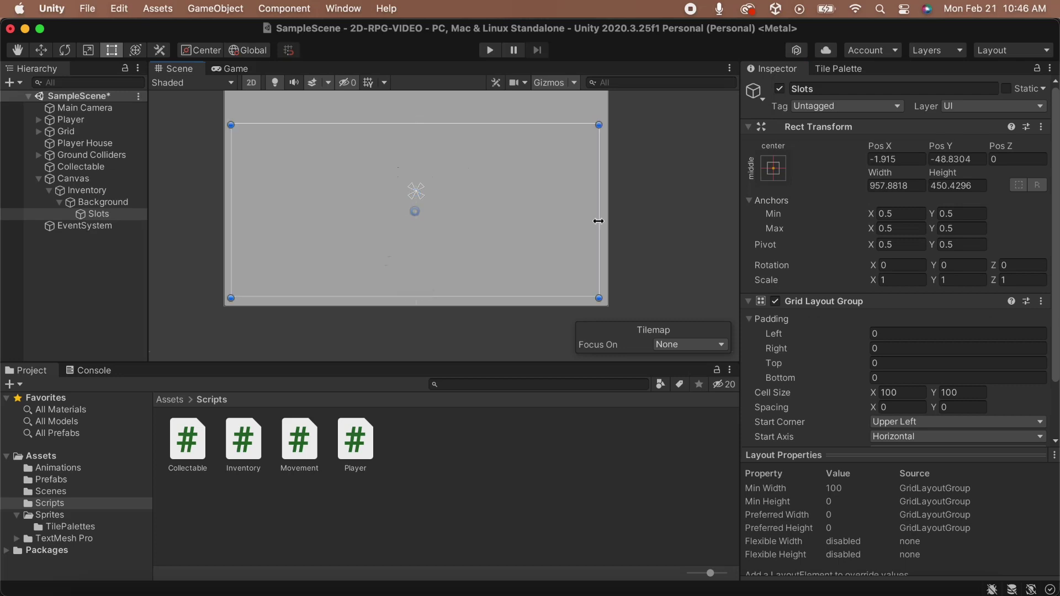
pyautogui.scroll(-3, 597, 219)
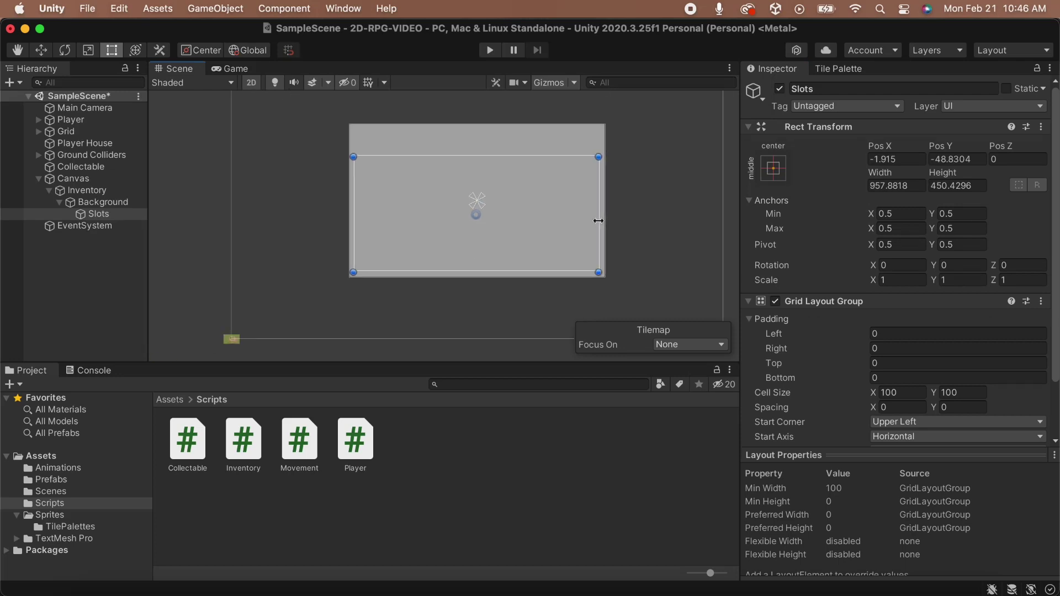
pyautogui.click(94, 216)
# - Add a UI Image named Slot under Slots, coloured grey 858585
pyautogui.rightClick(94, 219)
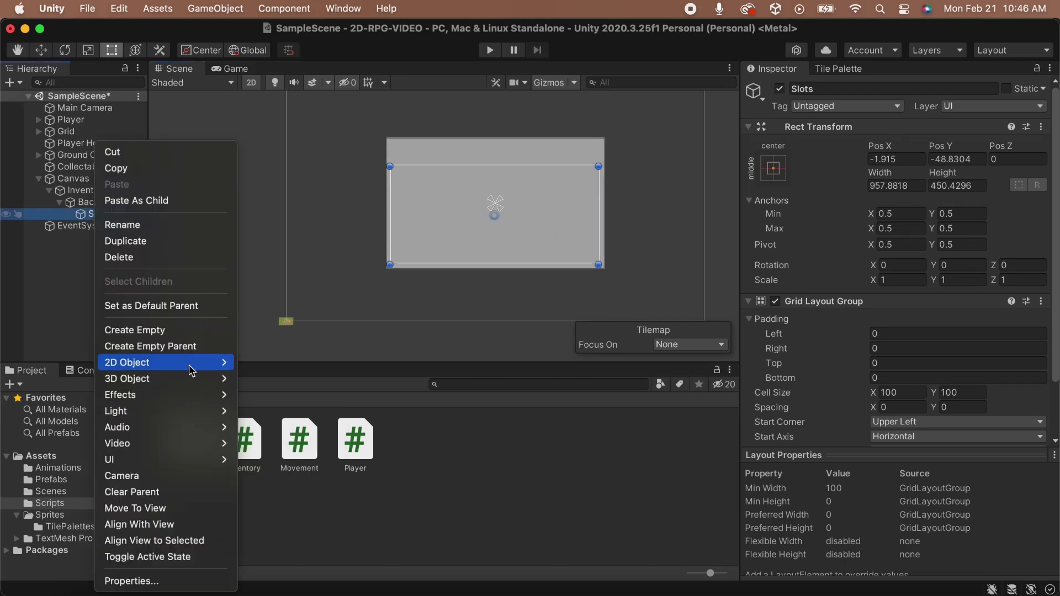
pyautogui.moveTo(210, 460)
pyautogui.click(299, 355)
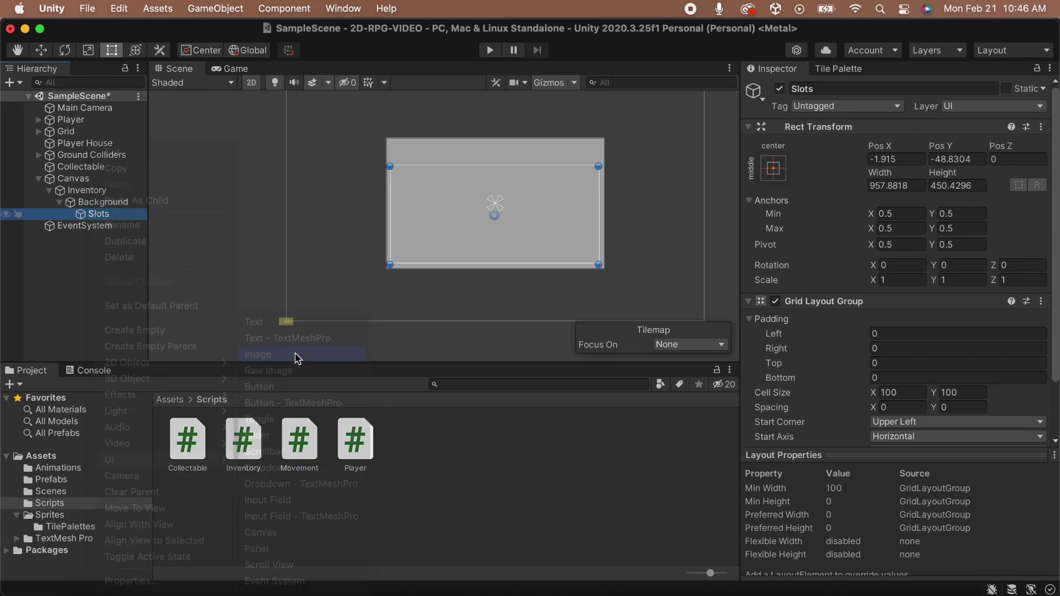
pyautogui.write('S')
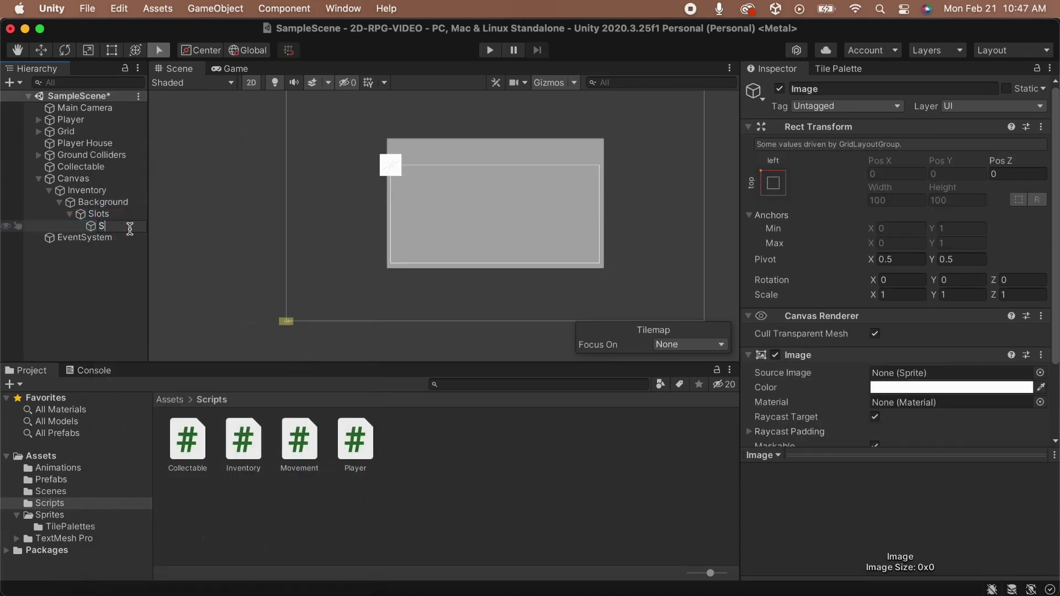
pyautogui.write('lot')
pyautogui.press('Return')
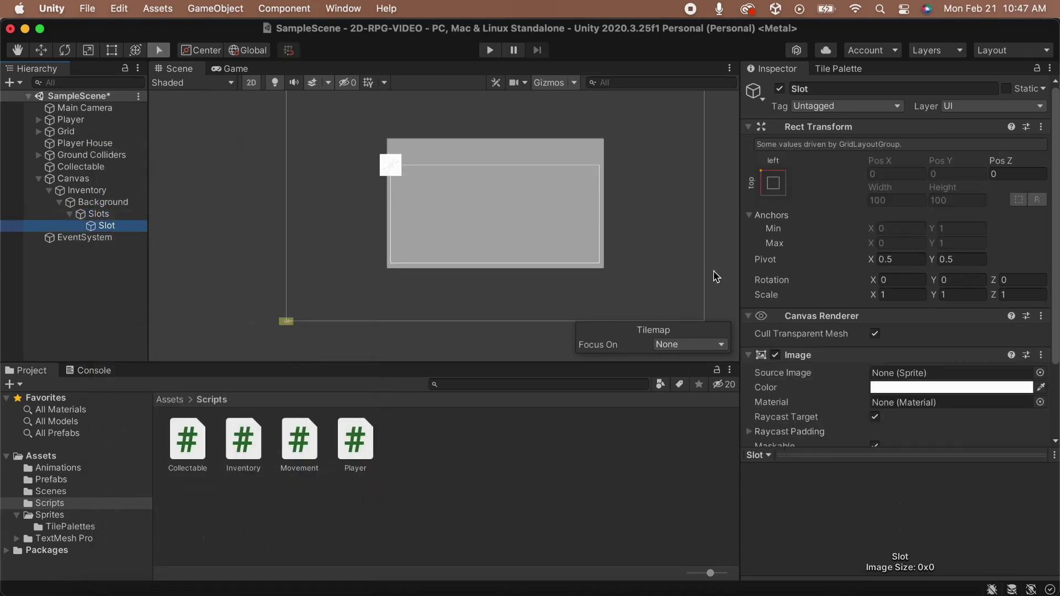
pyautogui.scroll(-3, 948, 272)
pyautogui.click(949, 298)
pyautogui.moveTo(942, 358); pyautogui.dragTo(947, 373)
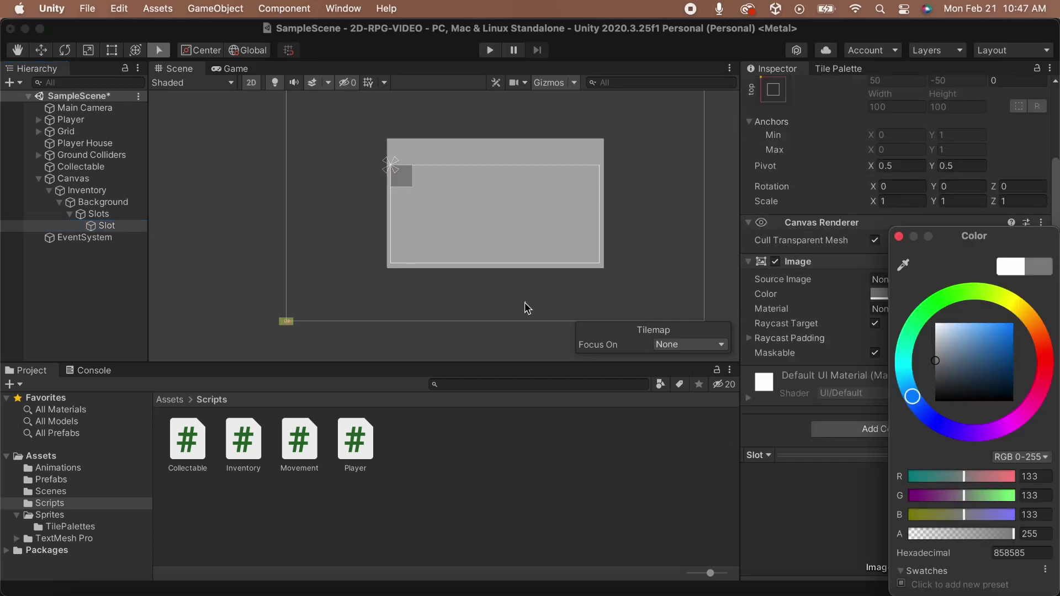
pyautogui.click(898, 237)
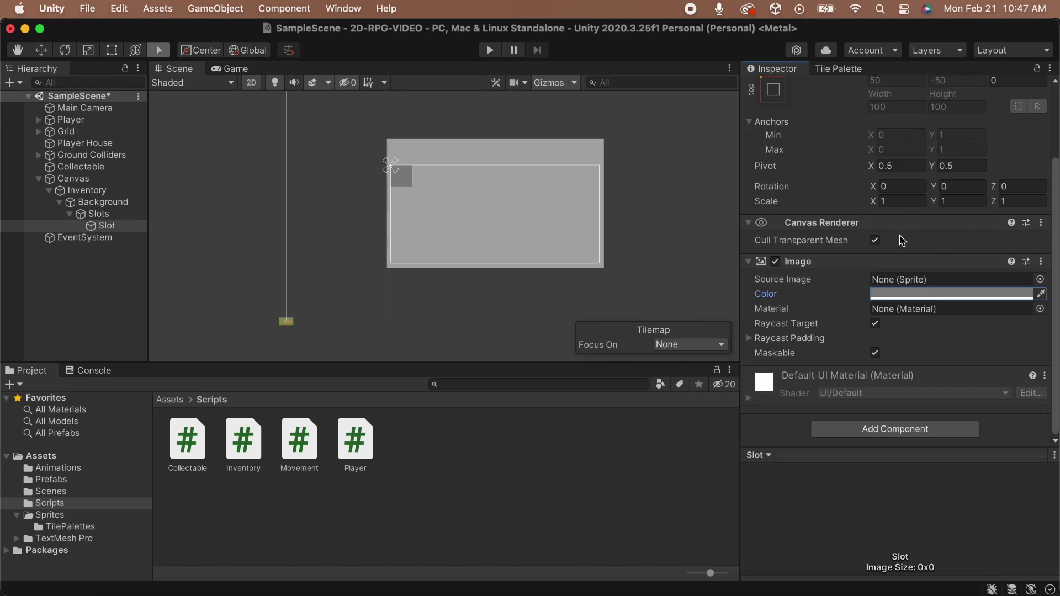
# - Add a UI Image child inside Slot
pyautogui.rightClick(126, 228)
pyautogui.moveTo(232, 459)
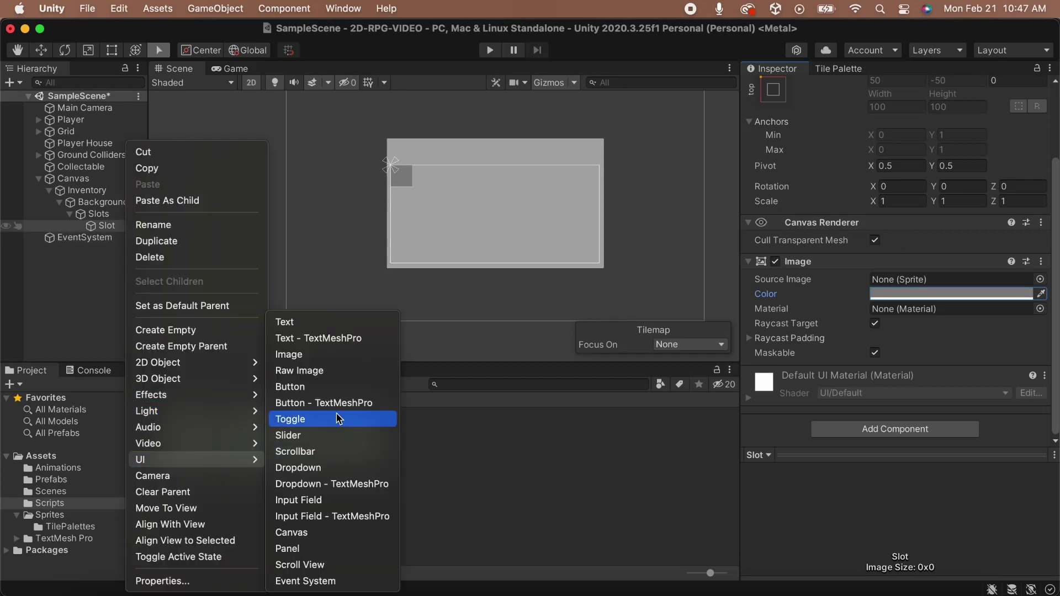
pyautogui.click(332, 358)
# - Name the new image Icon and size it 70×70
pyautogui.write('Icon')
pyautogui.press('Return')
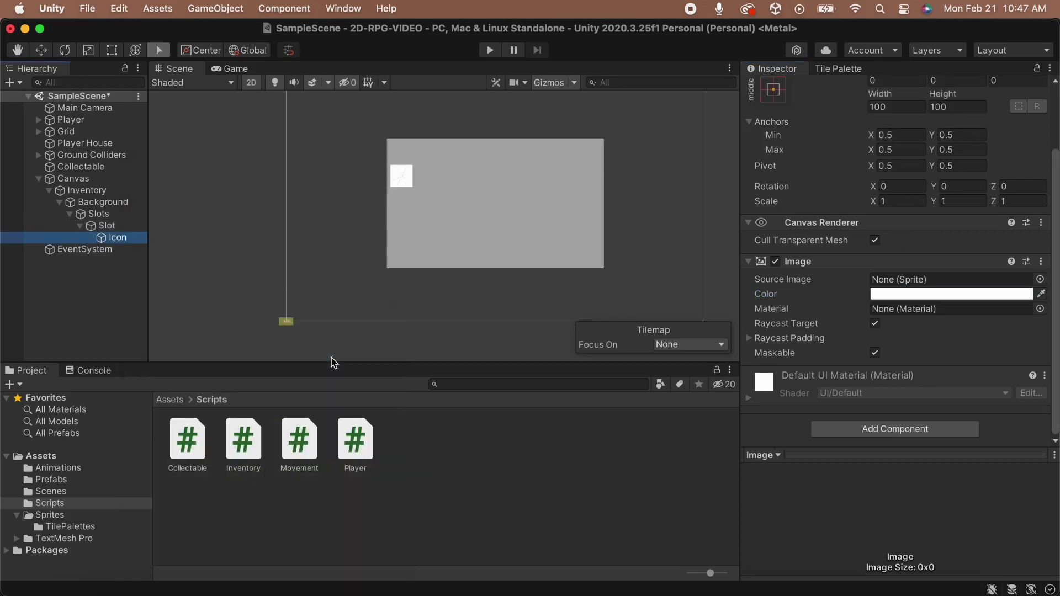
pyautogui.click(901, 107)
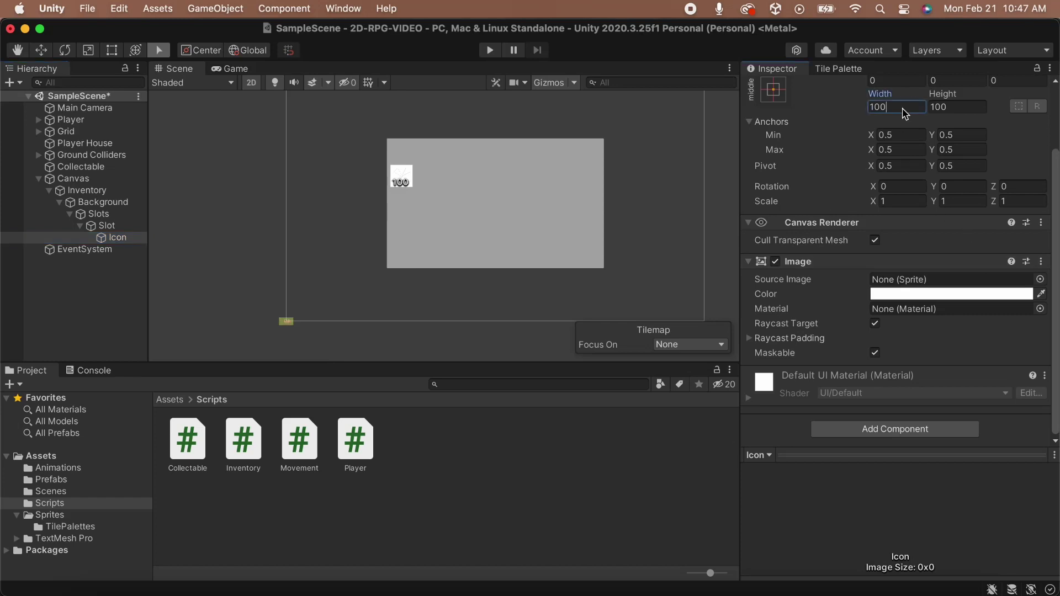
pyautogui.write('70')
pyautogui.press('Tab')
pyautogui.write('80')
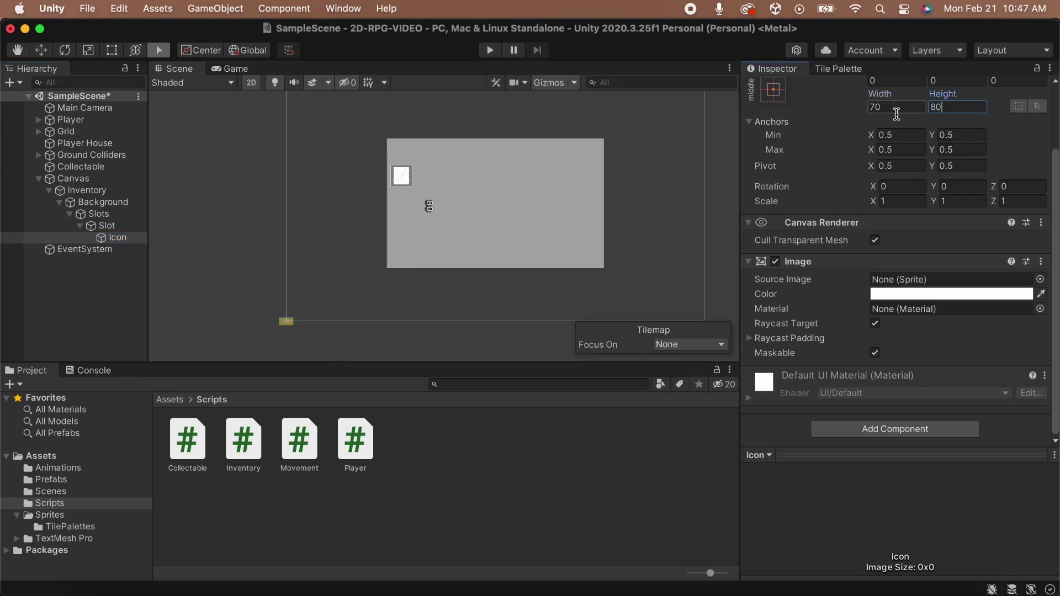
pyautogui.press('BackSpace')
pyautogui.press('BackSpace')
pyautogui.write('70')
# - Anchor the Icon with the stretch-stretch preset inside its slot
pyautogui.click(776, 97)
pyautogui.click(932, 314)
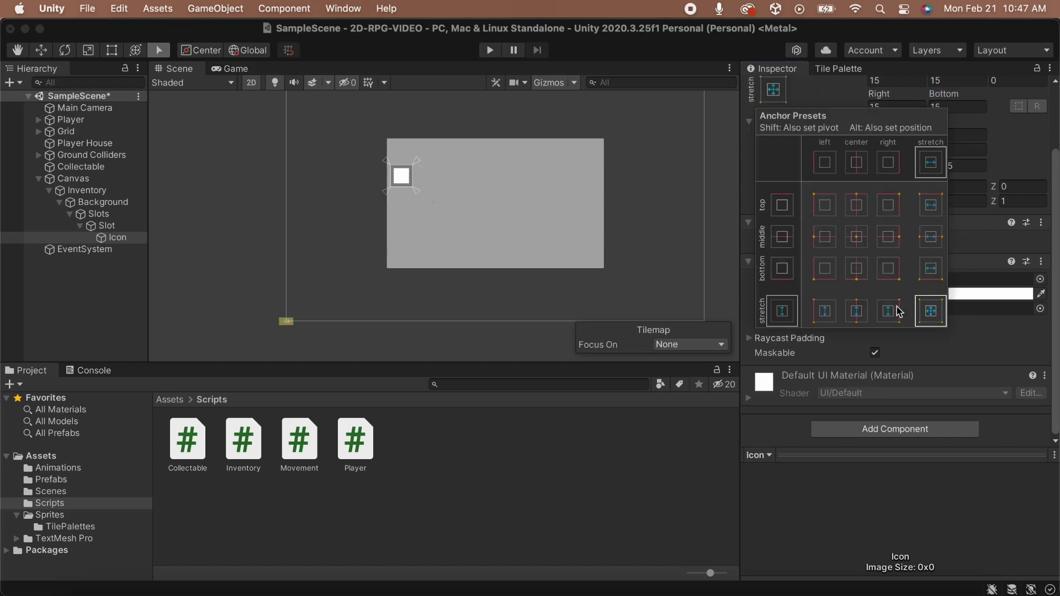
pyautogui.click(122, 228)
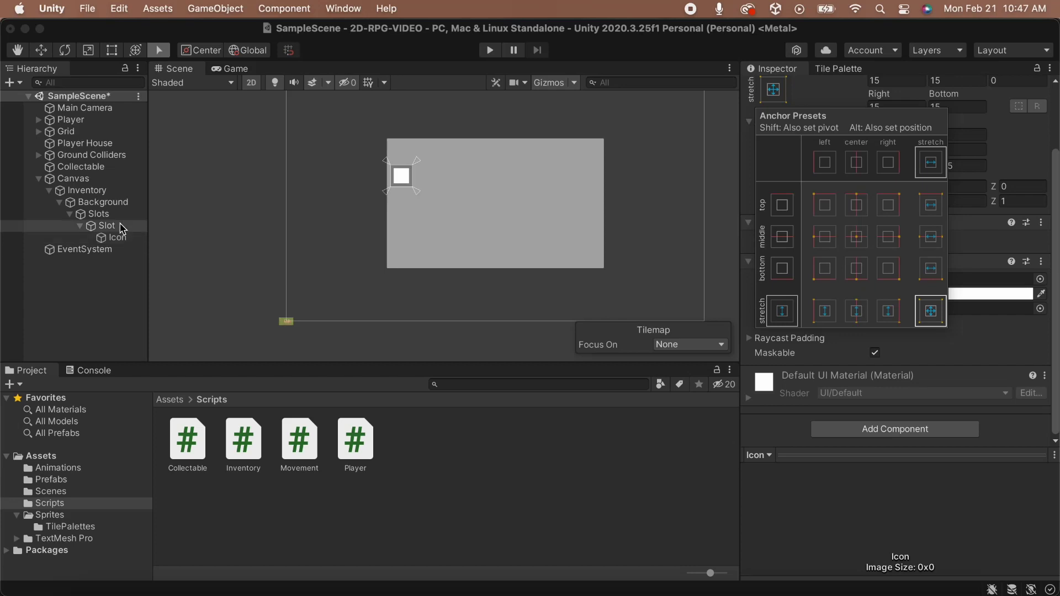
# - Add a TextMeshPro text named Quantity inside Slot and narrow its box
pyautogui.rightClick(123, 228)
pyautogui.moveTo(217, 469)
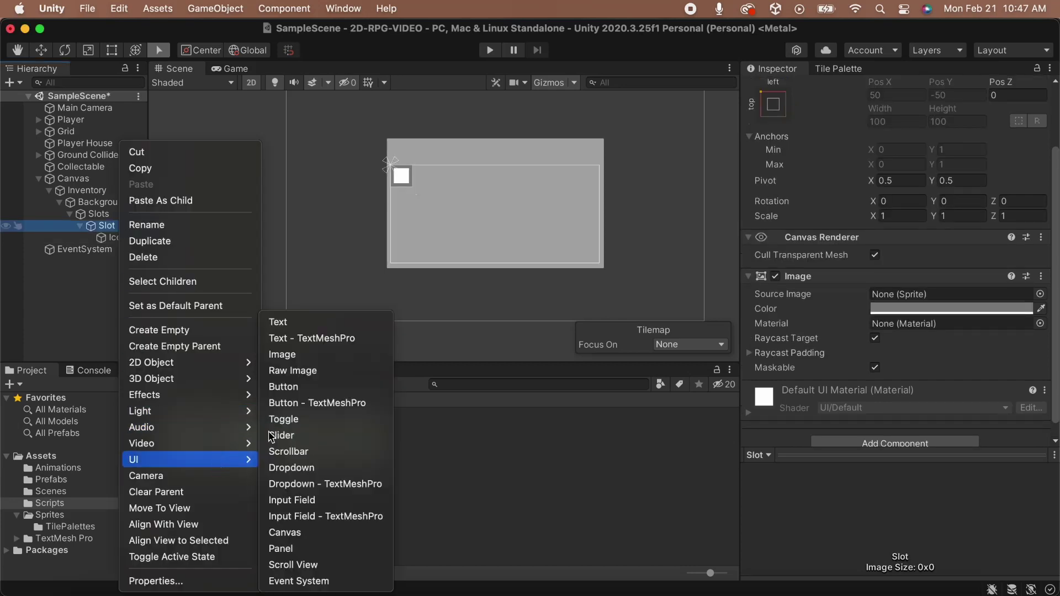
pyautogui.click(337, 339)
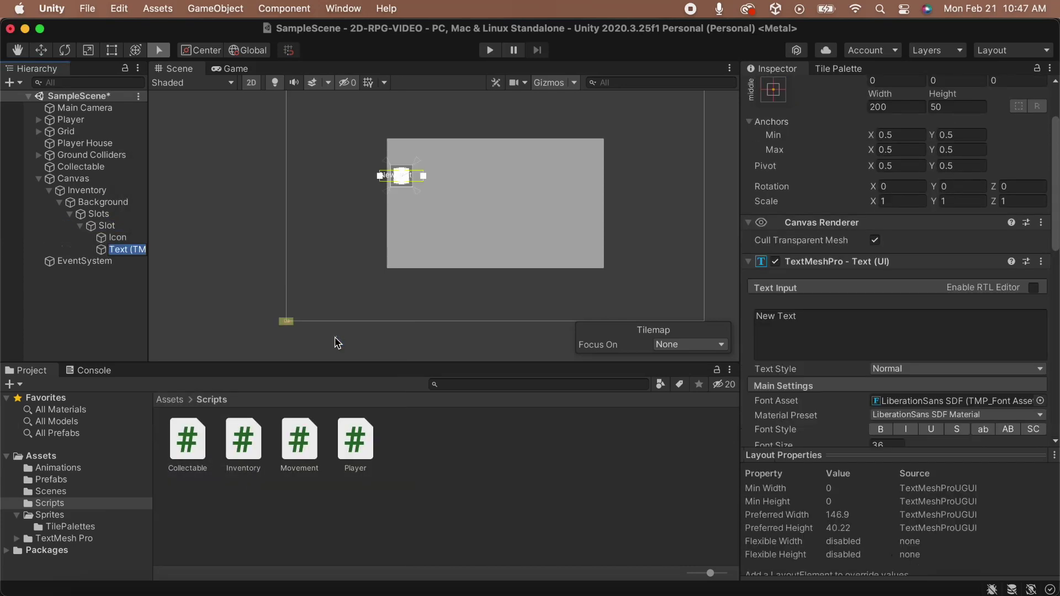
pyautogui.write('Quantity')
pyautogui.press('Return')
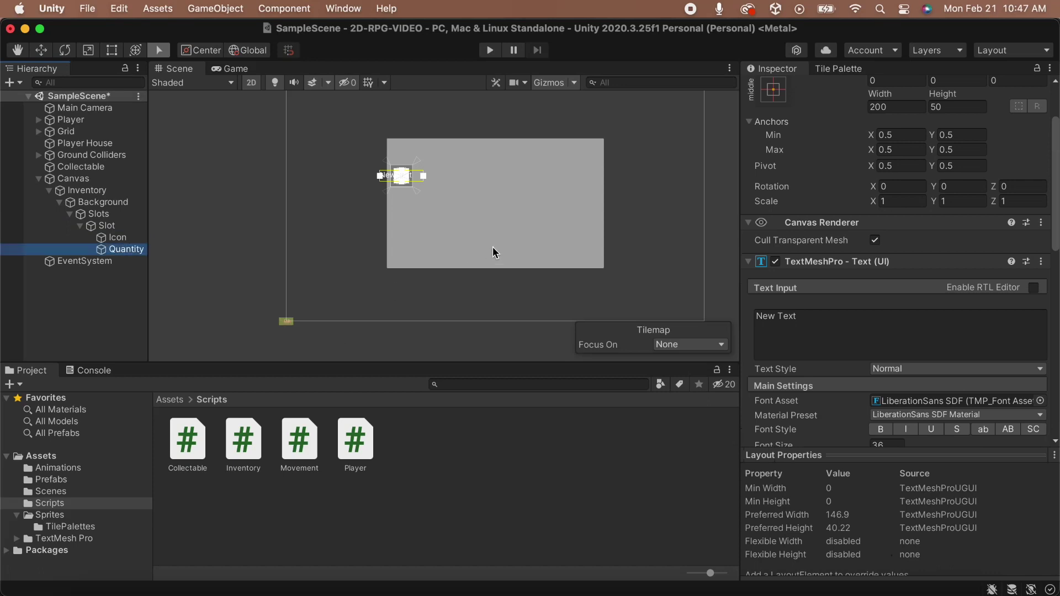
pyautogui.scroll(5, 431, 180)
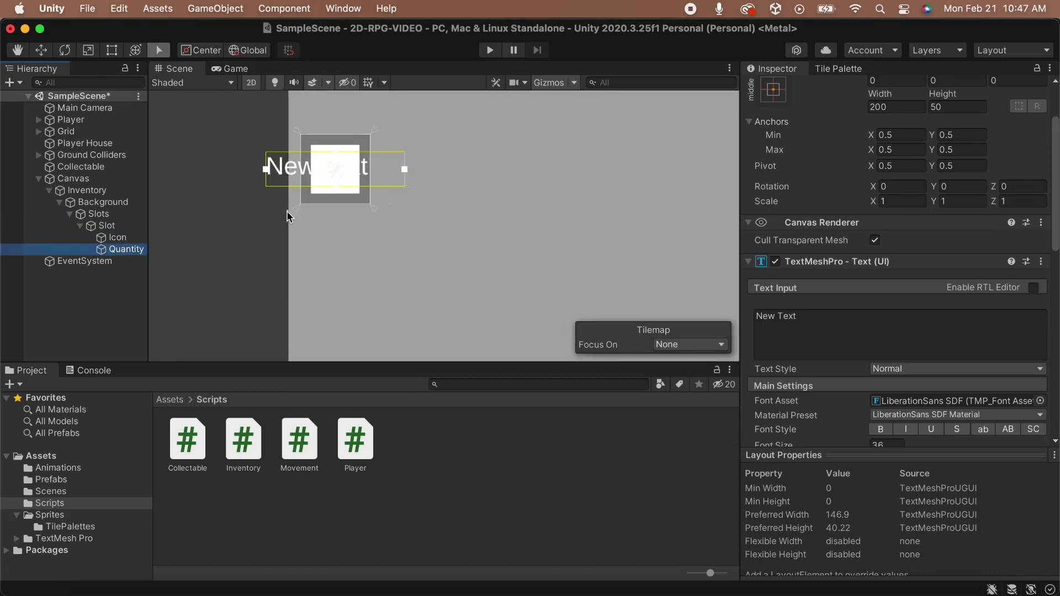
pyautogui.scroll(3, 287, 216)
pyautogui.press('t')
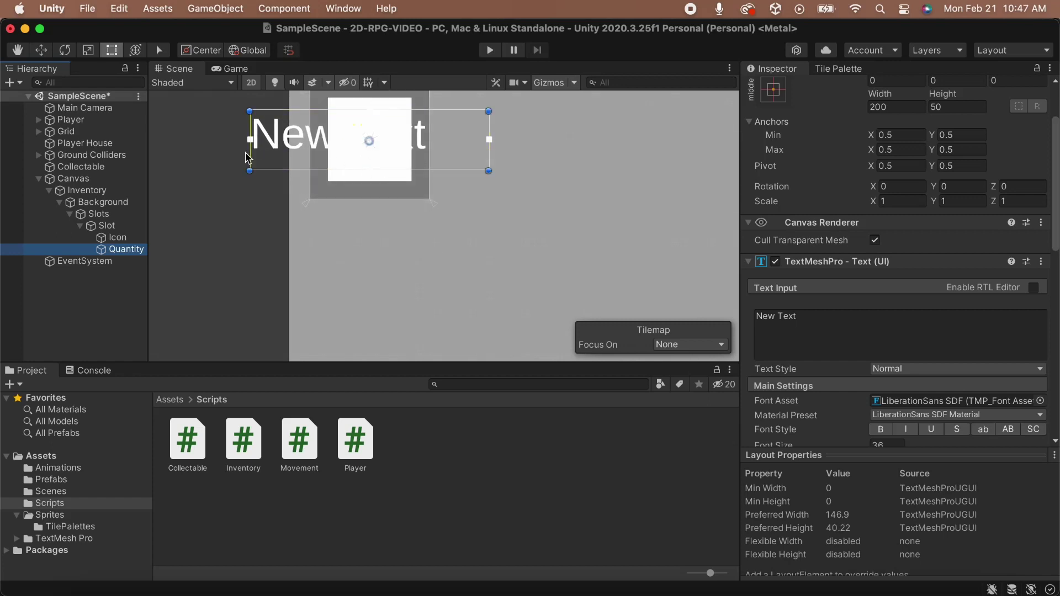
pyautogui.moveTo(251, 152); pyautogui.dragTo(424, 171)
# - Set the Quantity text to 0 with Auto Size enabled
pyautogui.click(905, 343)
pyautogui.write('0')
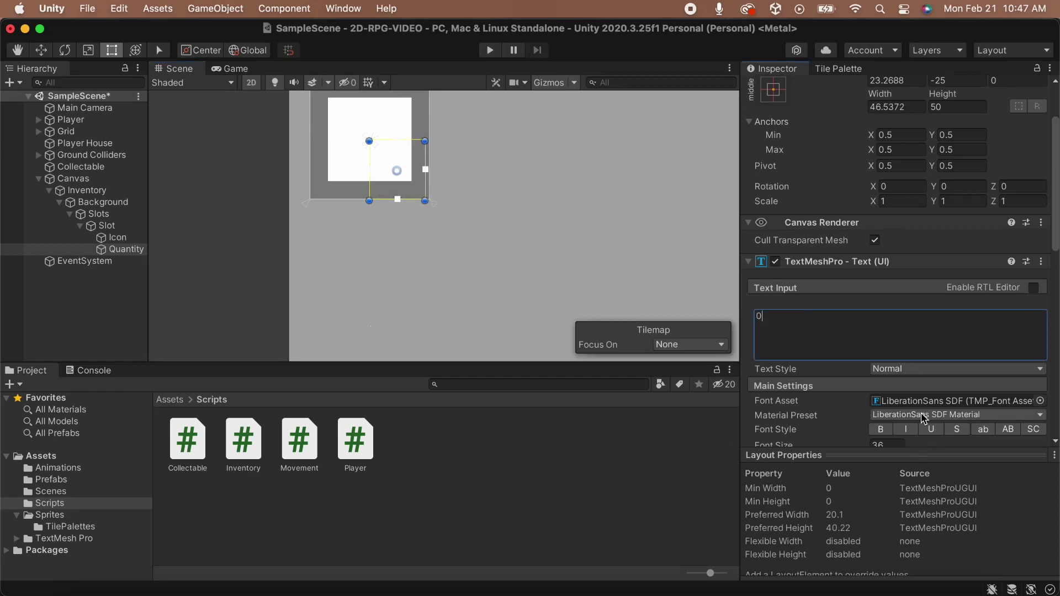
pyautogui.scroll(-5, 921, 414)
pyautogui.click(874, 321)
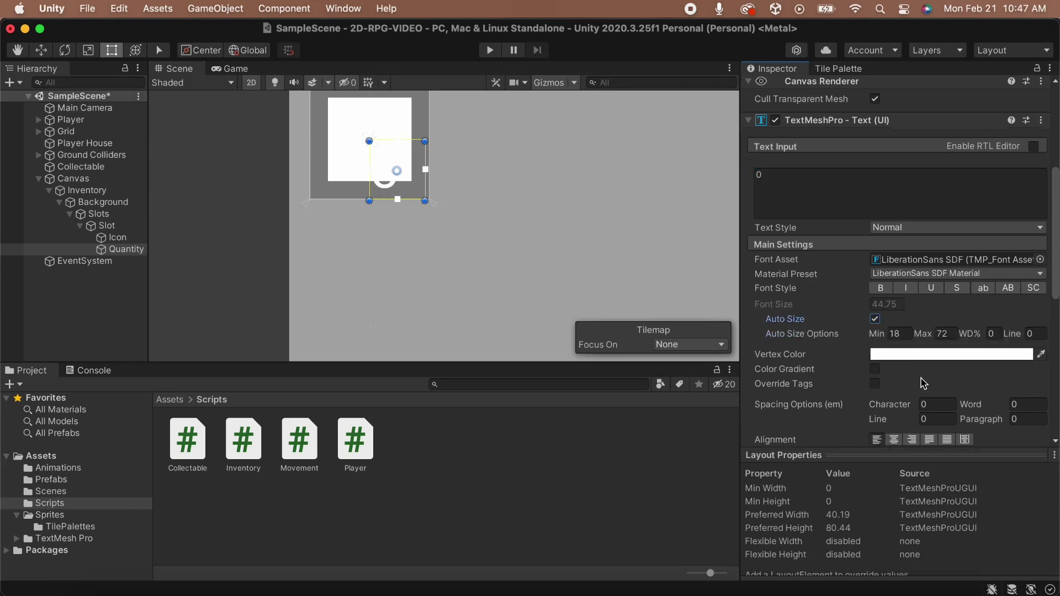
pyautogui.scroll(-4, 921, 381)
pyautogui.scroll(-1, 923, 382)
# - Make the Quantity text black and right-aligned
pyautogui.click(905, 230)
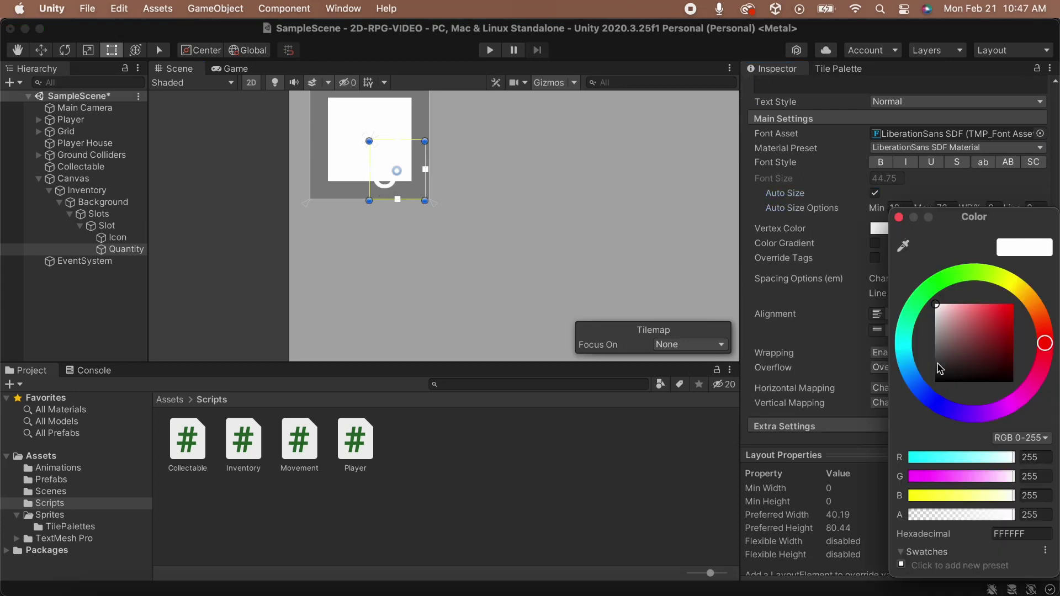
pyautogui.click(942, 378)
pyautogui.moveTo(941, 380); pyautogui.dragTo(896, 400)
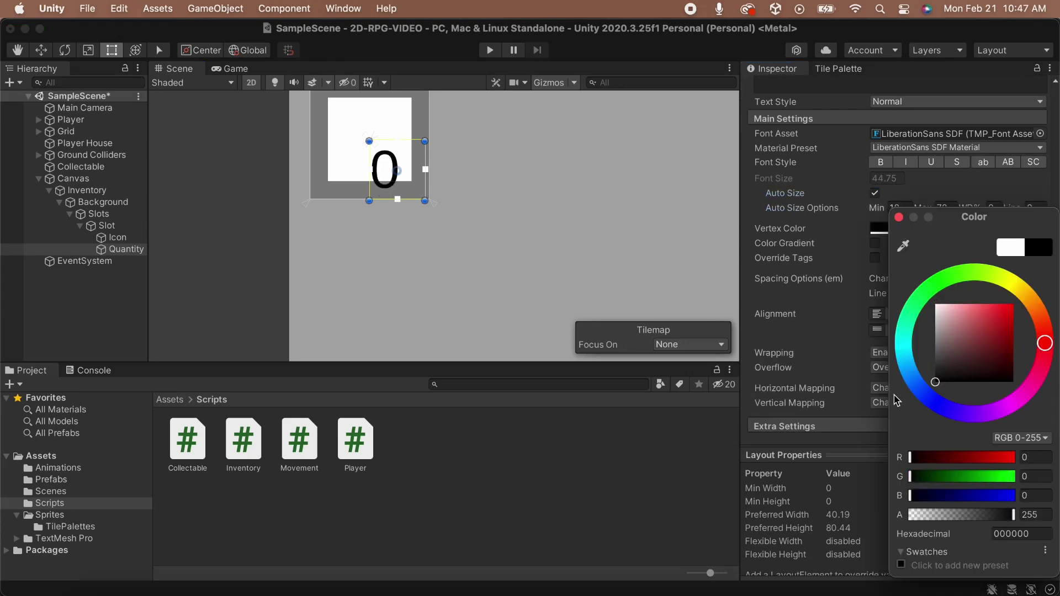
pyautogui.click(853, 334)
pyautogui.click(912, 314)
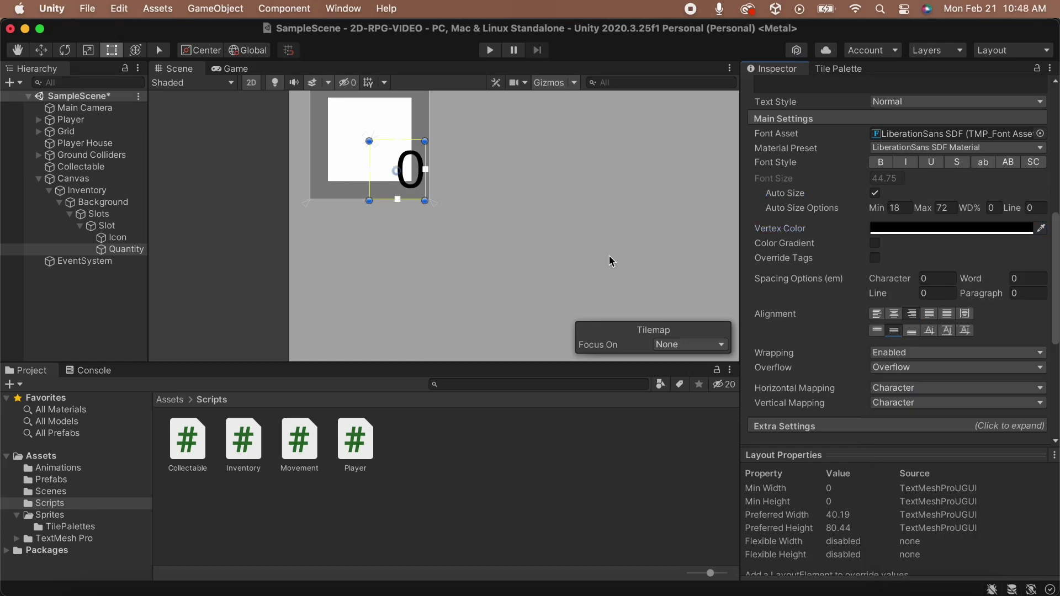
# - Duplicate the Slot with its Quantity text
pyautogui.click(343, 116)
pyautogui.press('w')
pyautogui.scroll(-4, 337, 206)
# - Duplicate the slot until Slots holds 21 slots, then select Slots
pyautogui.hotkey('ctrl', 'd')
pyautogui.hotkey('ctrl', 'd')
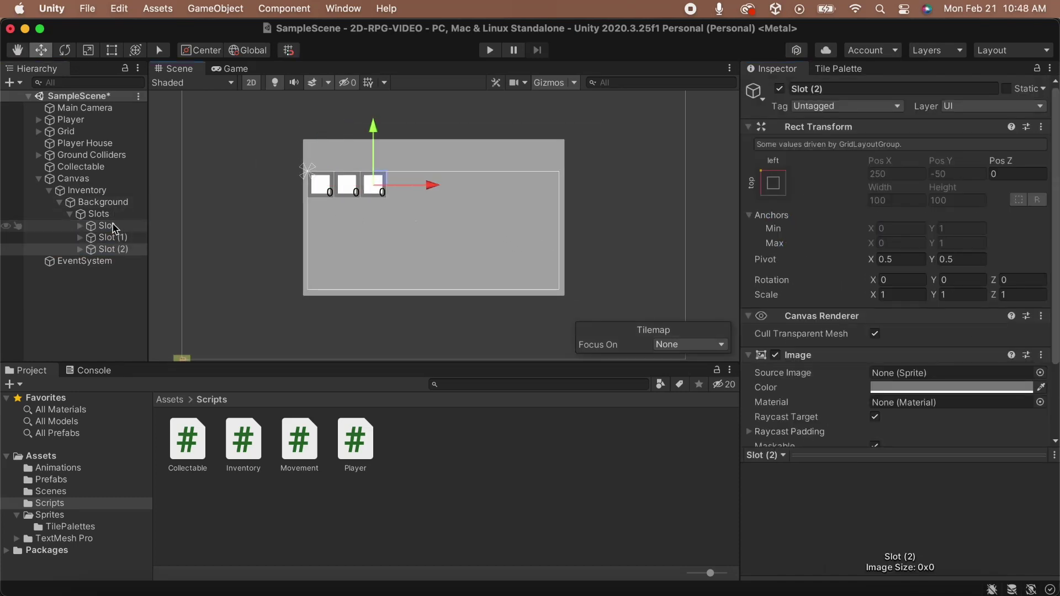
pyautogui.hotkey('ctrl', 'd')
pyautogui.hotkey('ctrl', 'd')
pyautogui.hotkey('ctrl', 'd')
pyautogui.hotkey('ctrl', 'd')
pyautogui.hotkey('ctrl', 'd')
pyautogui.hotkey('ctrl', 'd')
pyautogui.hotkey('ctrl', 'd')
pyautogui.hotkey('ctrl', 'd')
pyautogui.hotkey('ctrl', 'd')
pyautogui.hotkey('ctrl', 'd')
pyautogui.hotkey('ctrl', 'd')
pyautogui.hotkey('ctrl', 'd')
pyautogui.hotkey('ctrl', 'd')
pyautogui.hotkey('ctrl', 'd')
pyautogui.hotkey('ctrl', 'd')
pyautogui.hotkey('ctrl', 'd')
pyautogui.hotkey('ctrl', 'd')
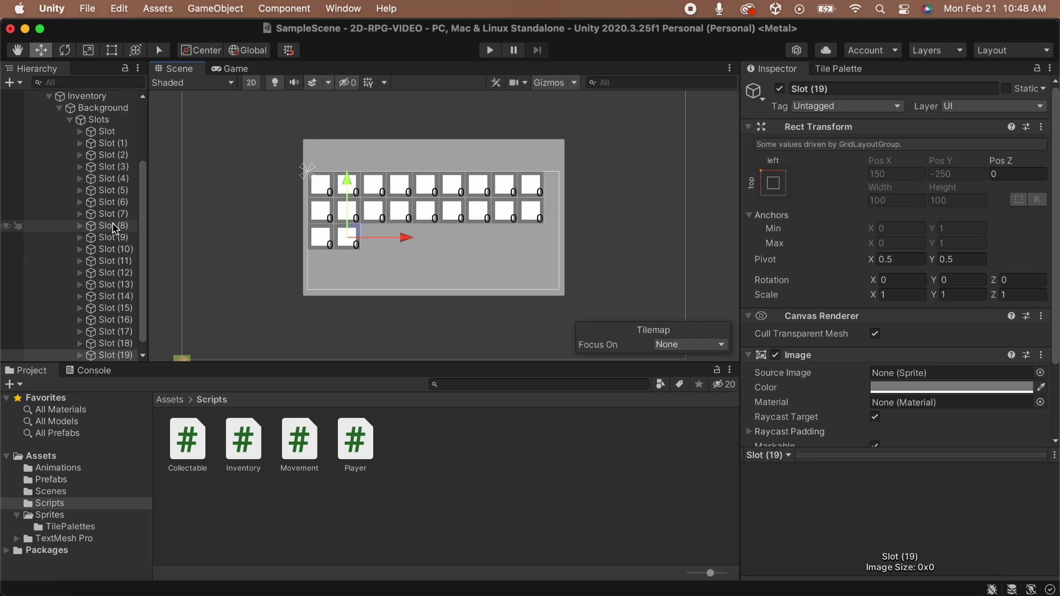
pyautogui.hotkey('ctrl', 'd')
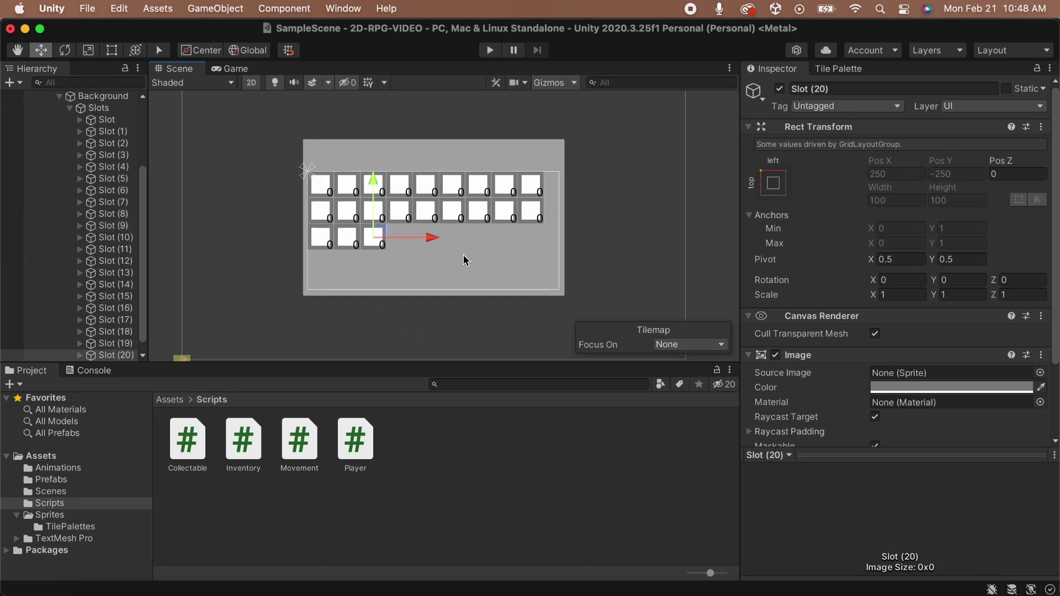
pyautogui.press('Left')
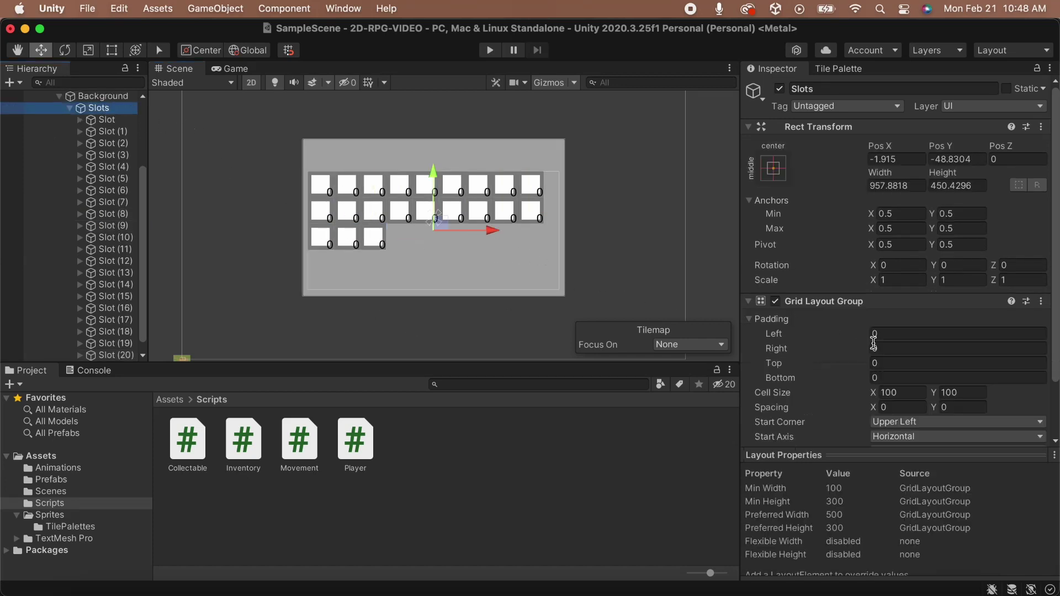
# - Set the grid cell size to 120×120 and spacing to 15×15
pyautogui.click(911, 392)
pyautogui.write('120')
pyautogui.press('Tab')
pyautogui.write('120')
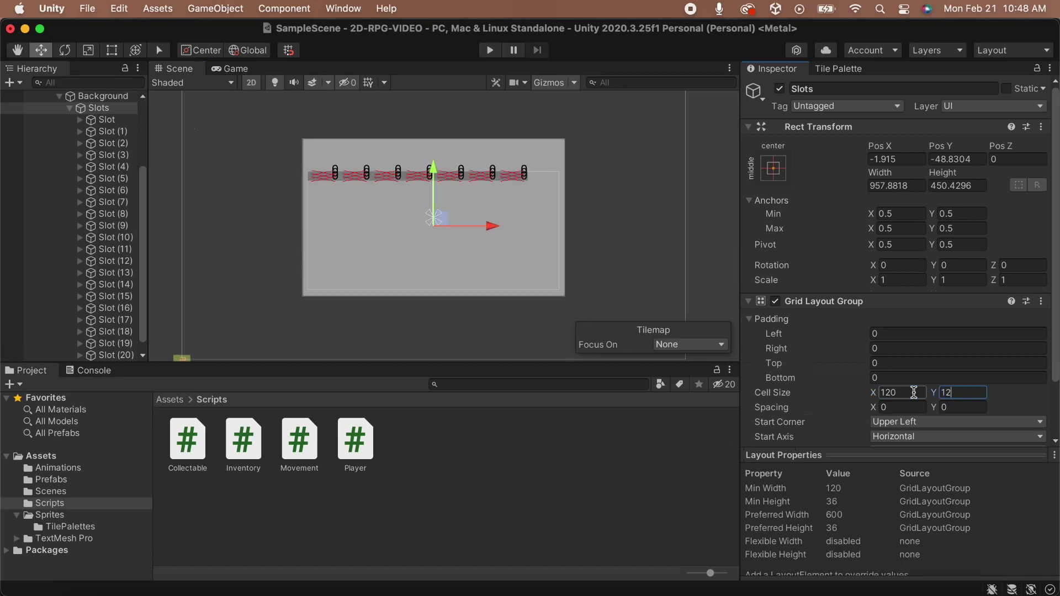
pyautogui.click(911, 409)
pyautogui.write('20')
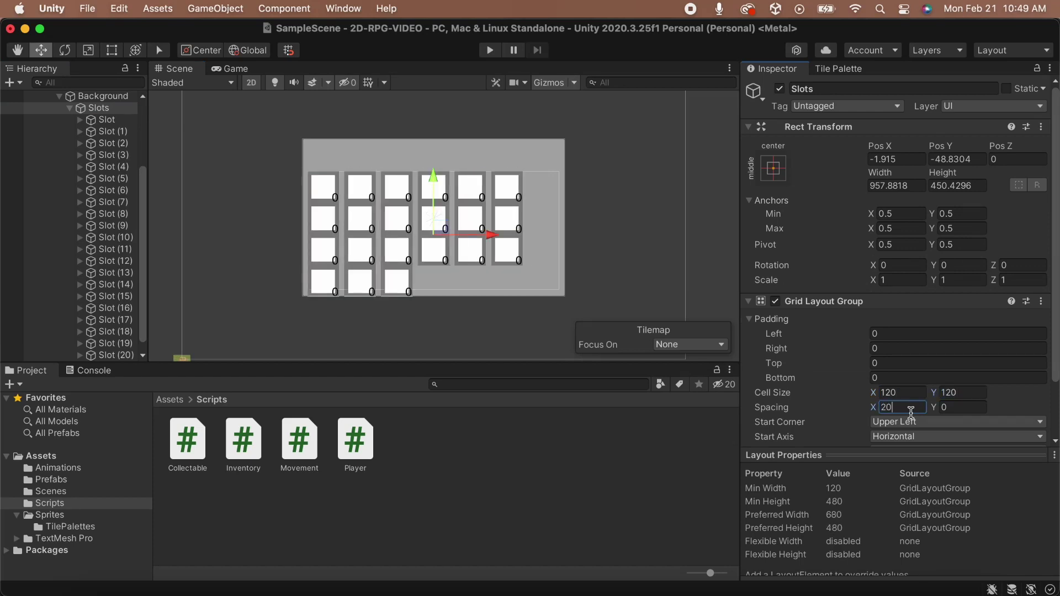
pyautogui.press('BackSpace')
pyautogui.press('BackSpace')
pyautogui.write('10')
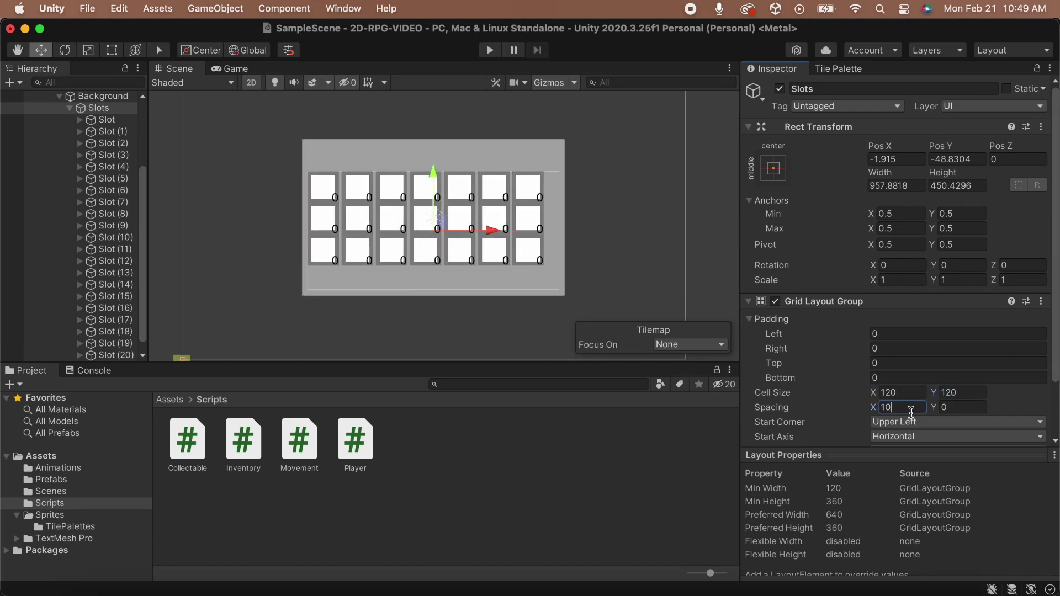
pyautogui.press('BackSpace')
pyautogui.write('5')
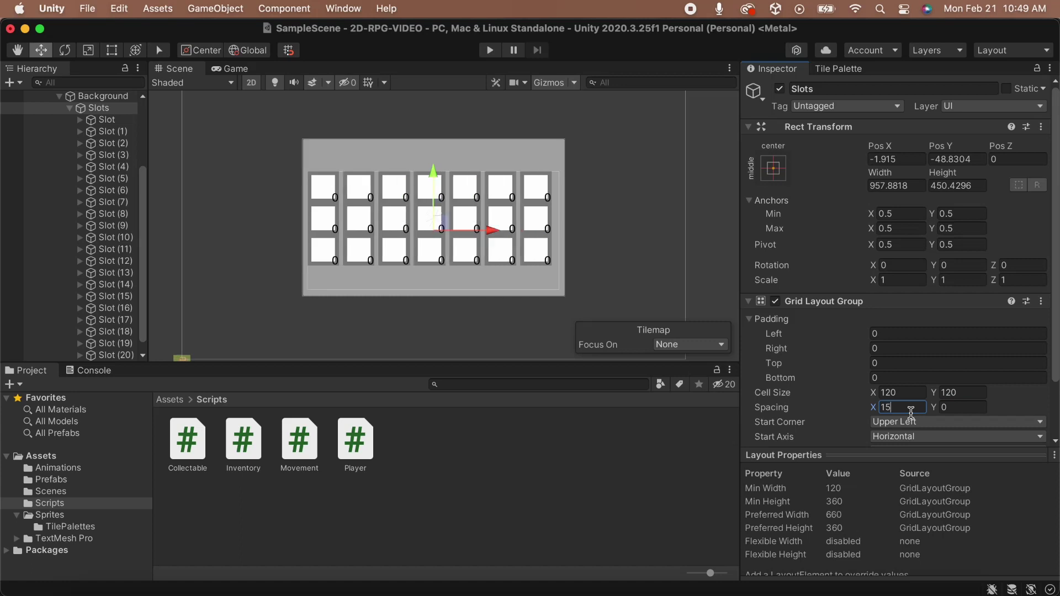
pyautogui.press('Tab')
pyautogui.write('15')
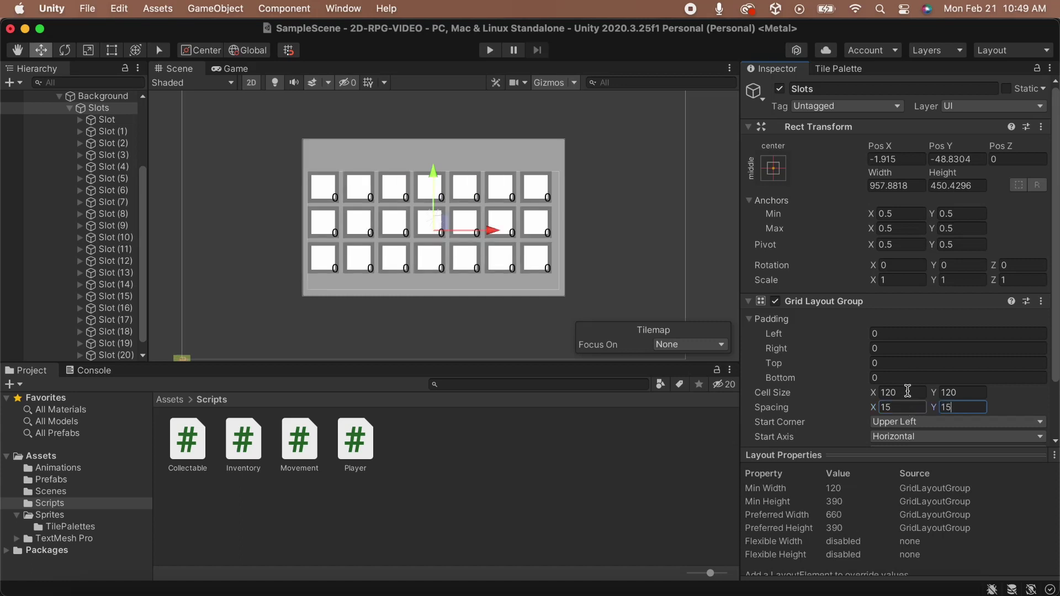
# - Set the grid's left padding to 15
pyautogui.click(908, 334)
pyautogui.write('15')
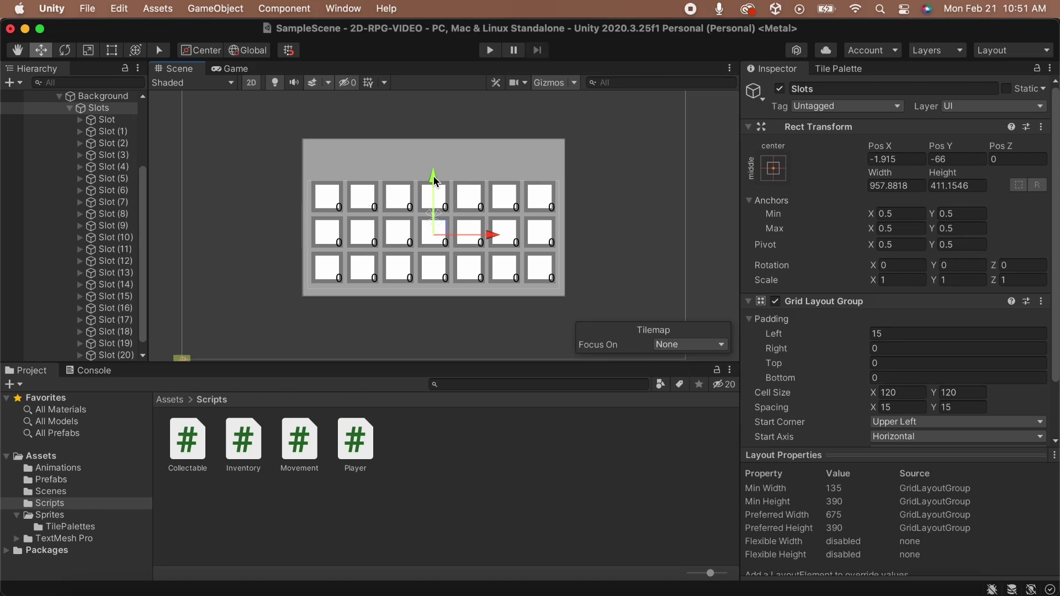
pyautogui.click(70, 109)
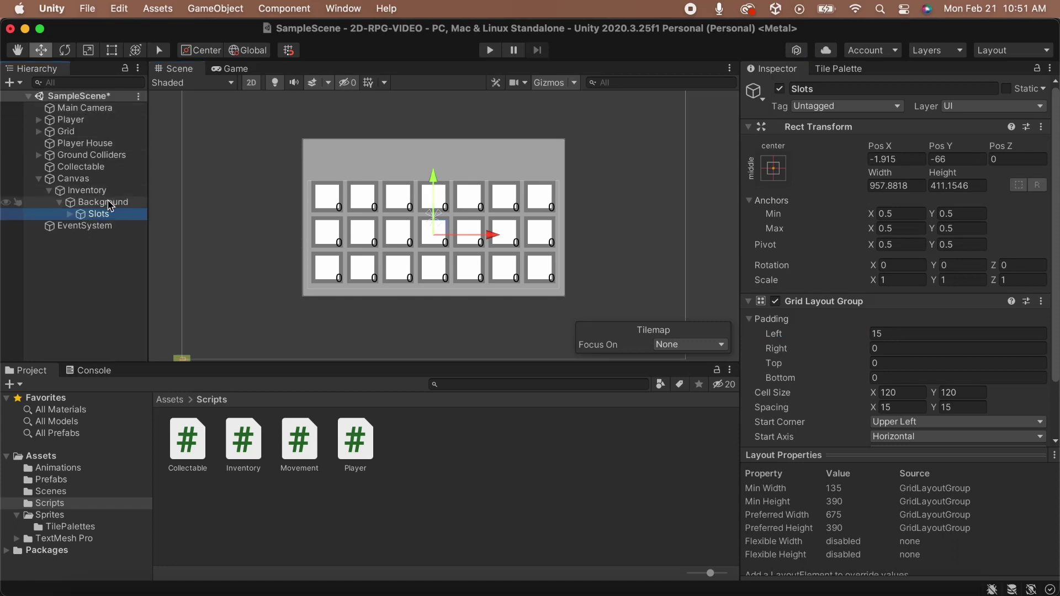
# - Add a TextMeshPro text under Background and stretch it across the top, above the slot grid
pyautogui.click(109, 205)
pyautogui.rightClick(108, 203)
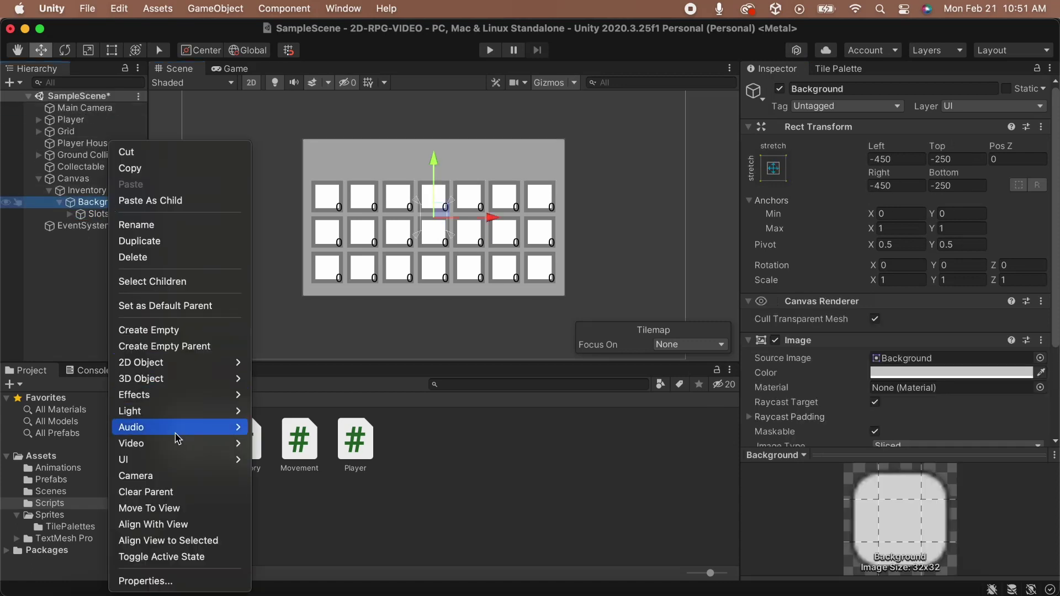
pyautogui.moveTo(184, 465)
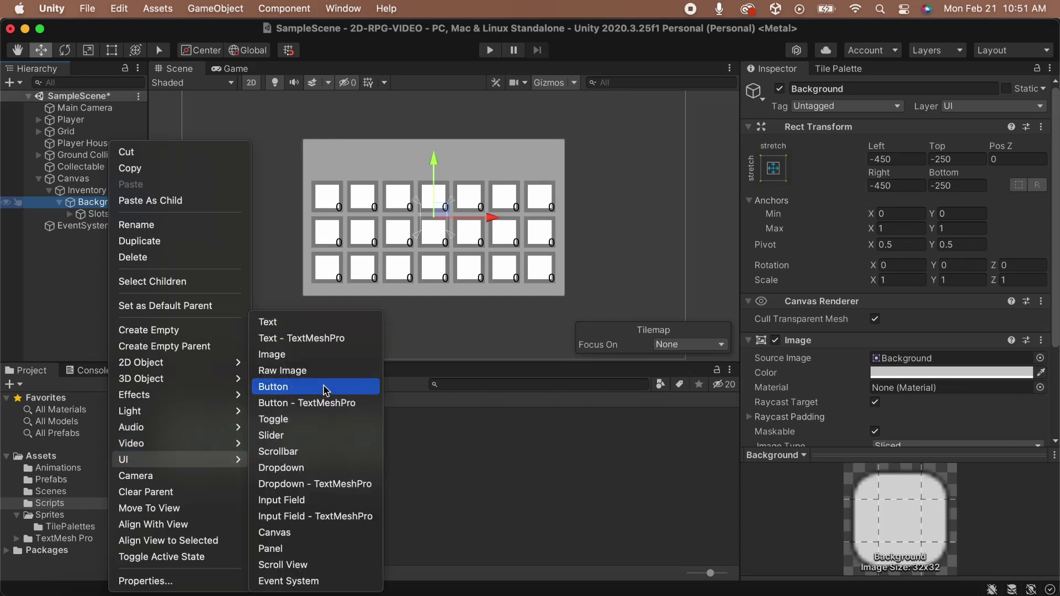
pyautogui.click(325, 350)
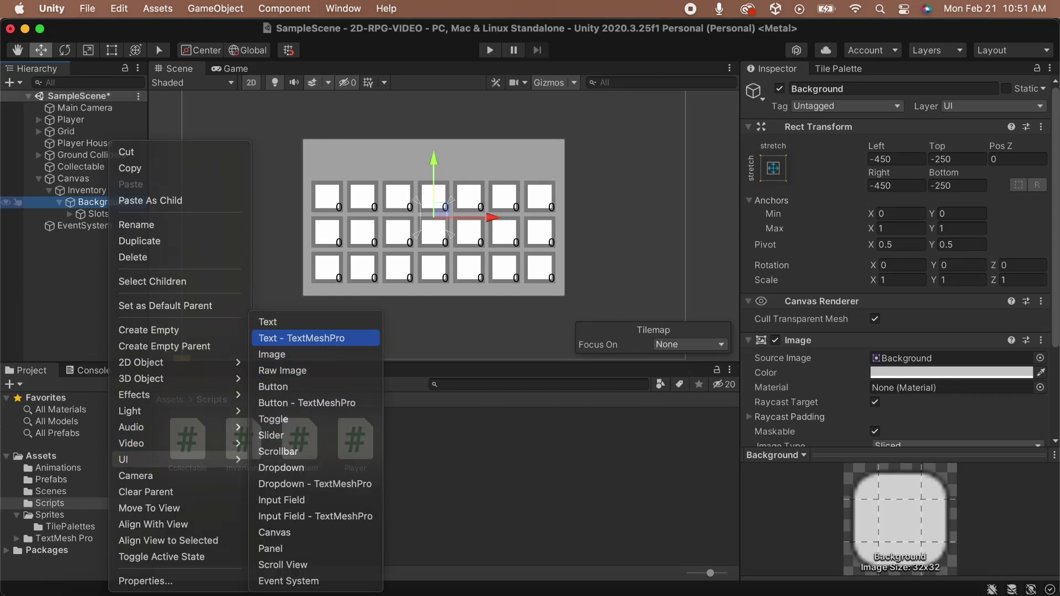
pyautogui.moveTo(430, 171); pyautogui.dragTo(301, 170)
pyautogui.press('t')
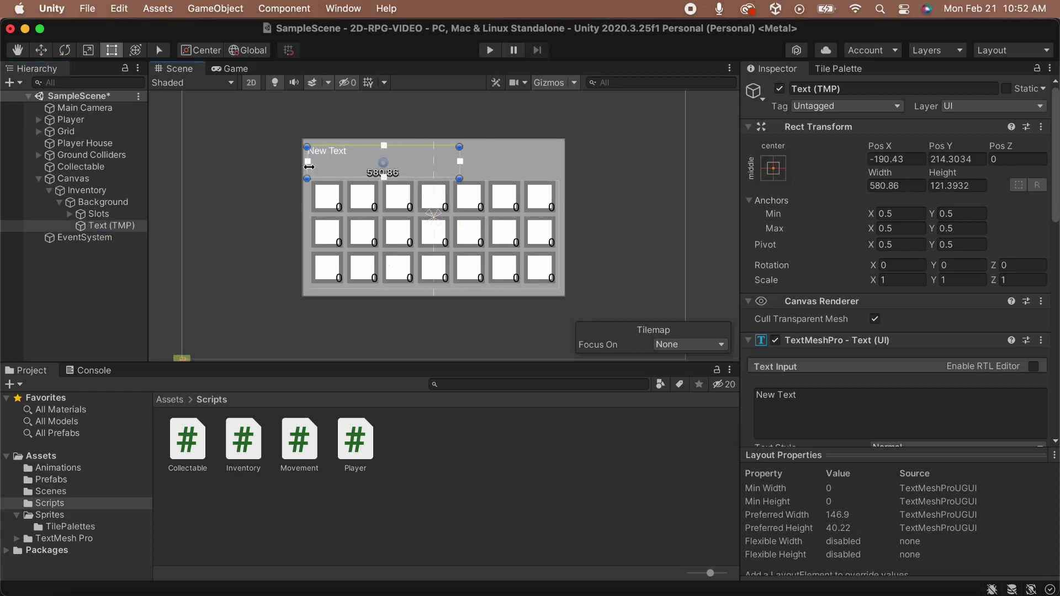
# - Set the text to 'Inventory' with black vertex colour and Auto Size enabled
pyautogui.click(814, 414)
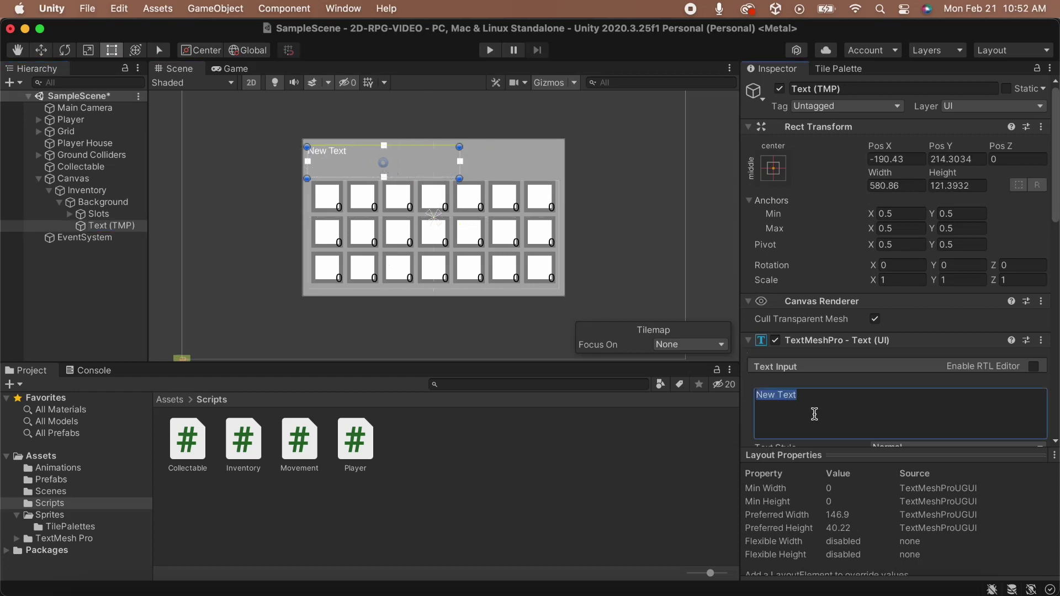
pyautogui.write('Invent')
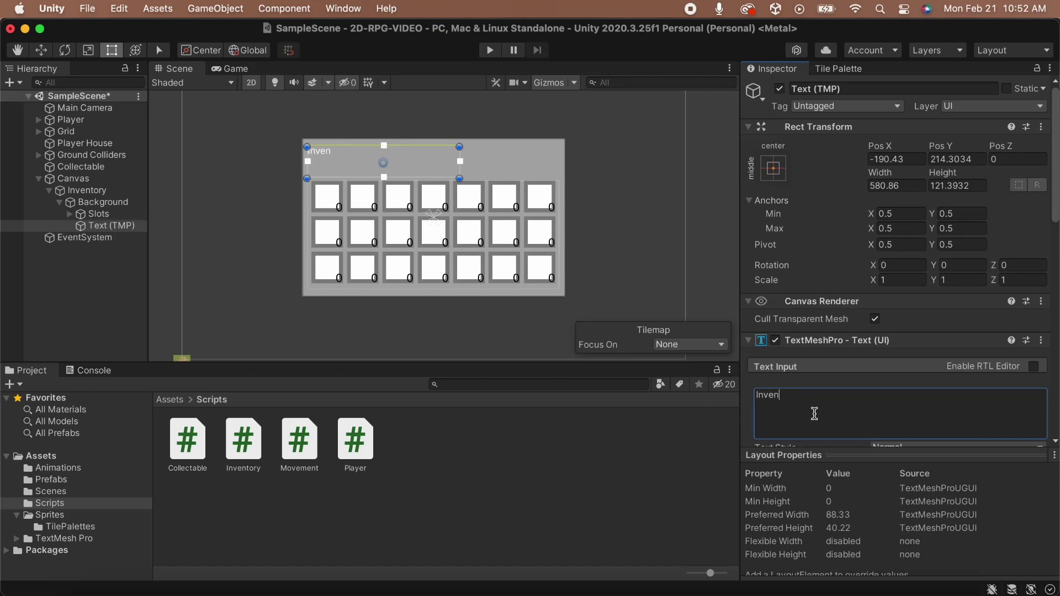
pyautogui.write('ory')
pyautogui.scroll(-5, 922, 409)
pyautogui.click(916, 341)
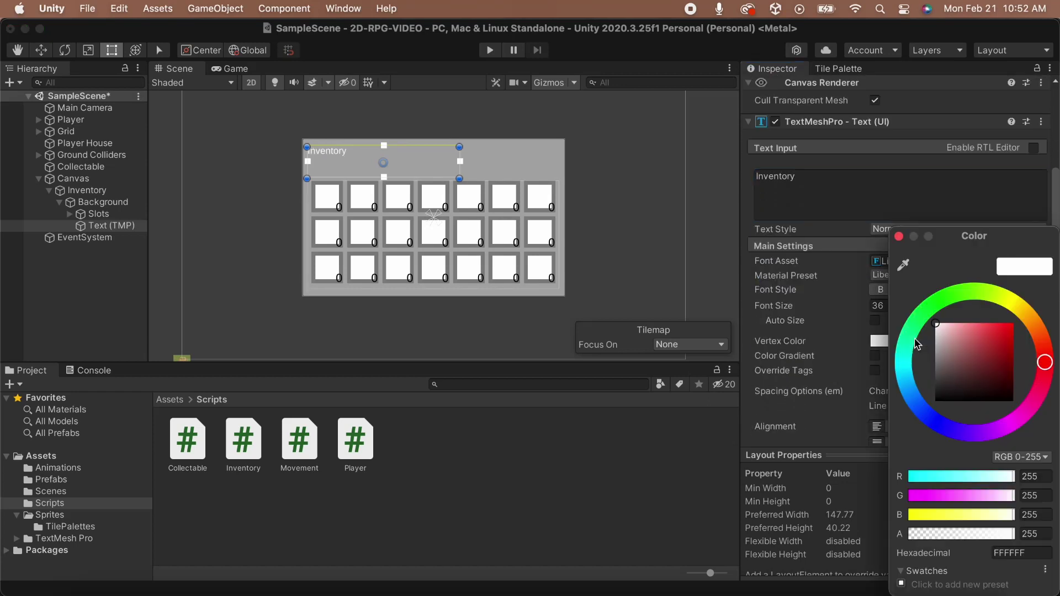
pyautogui.moveTo(956, 400); pyautogui.dragTo(932, 415)
pyautogui.click(875, 321)
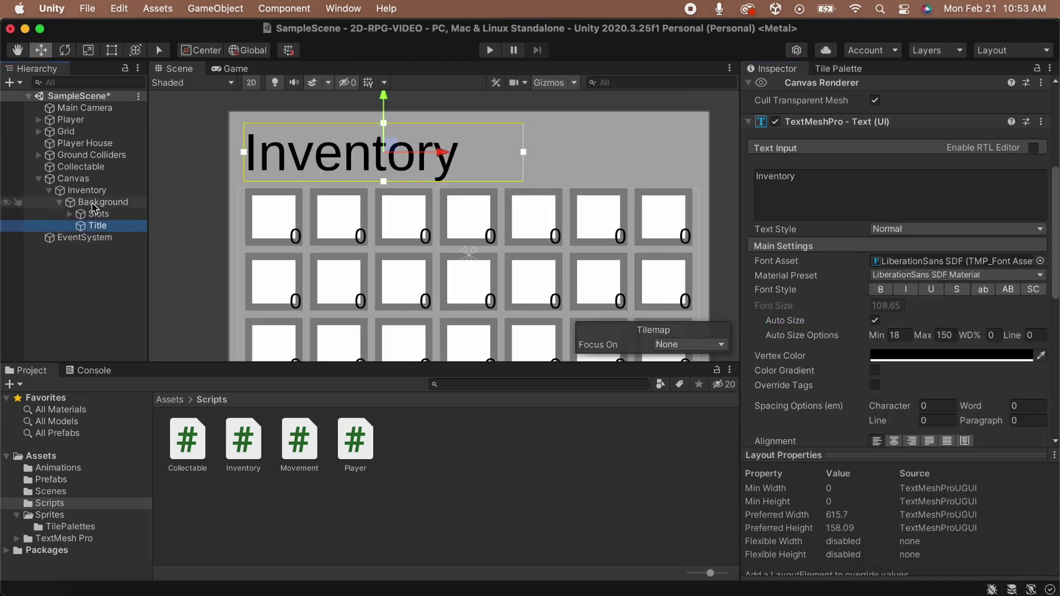
pyautogui.click(93, 204)
# - Add a 70×70 TextMeshPro button under Background in the panel's top-right corner
pyautogui.rightClick(92, 204)
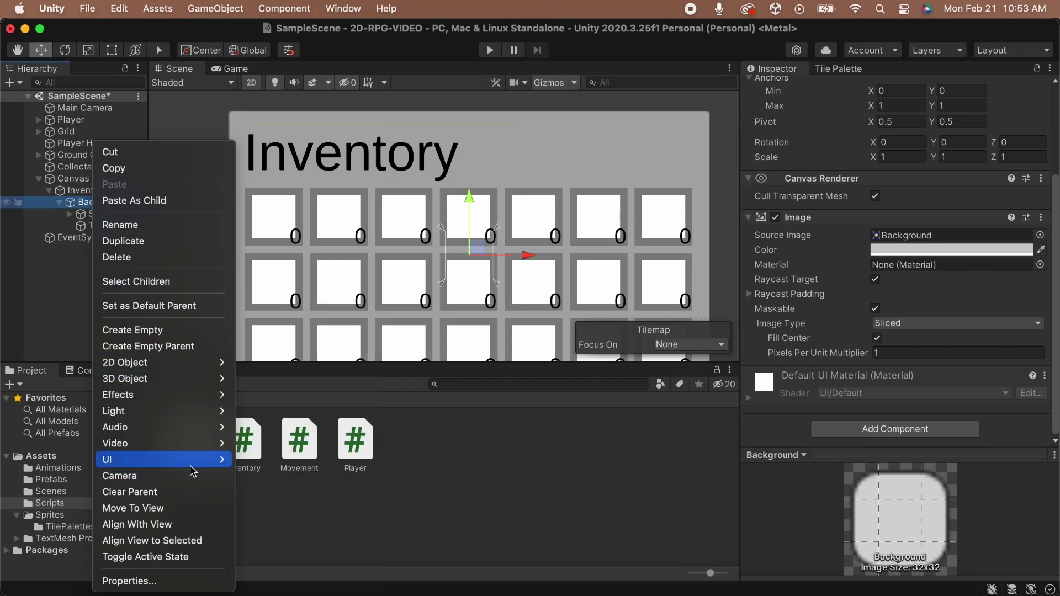
pyautogui.moveTo(194, 470)
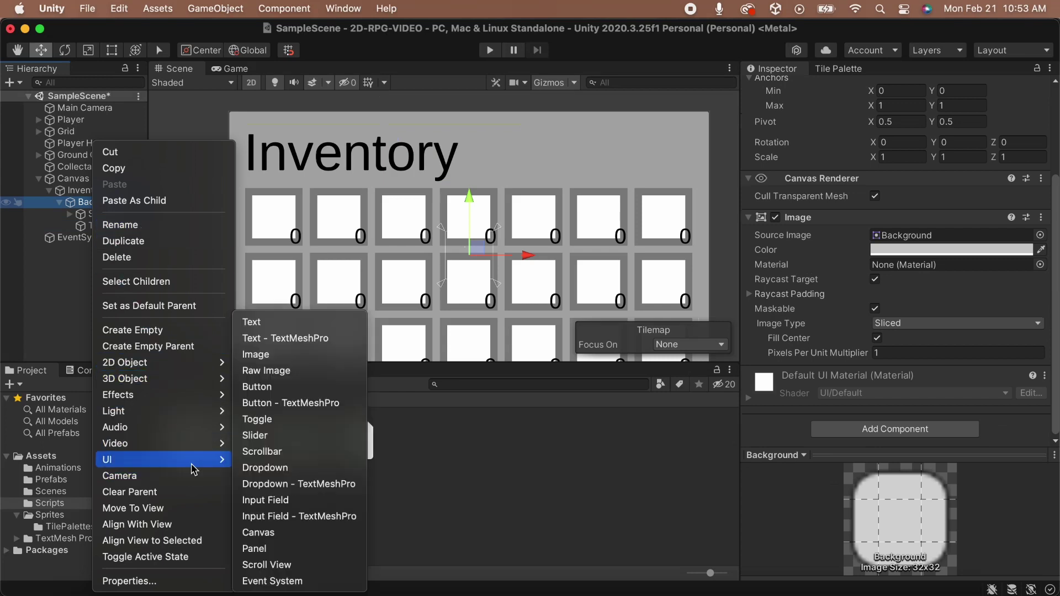
pyautogui.click(295, 403)
pyautogui.click(910, 186)
pyautogui.write('80')
pyautogui.press('Tab')
pyautogui.write('80')
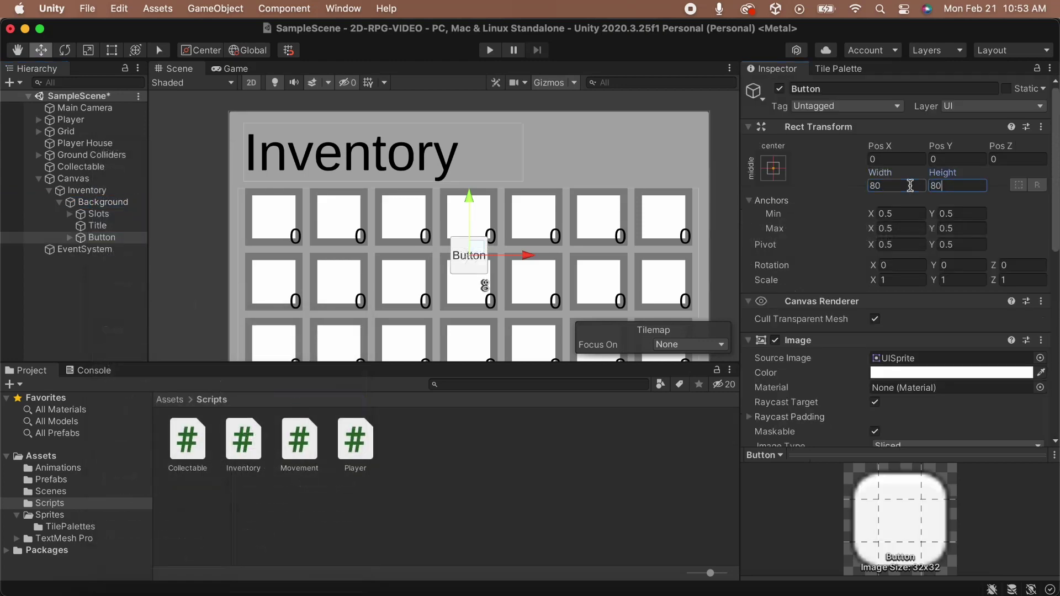
pyautogui.moveTo(470, 255); pyautogui.dragTo(698, 132)
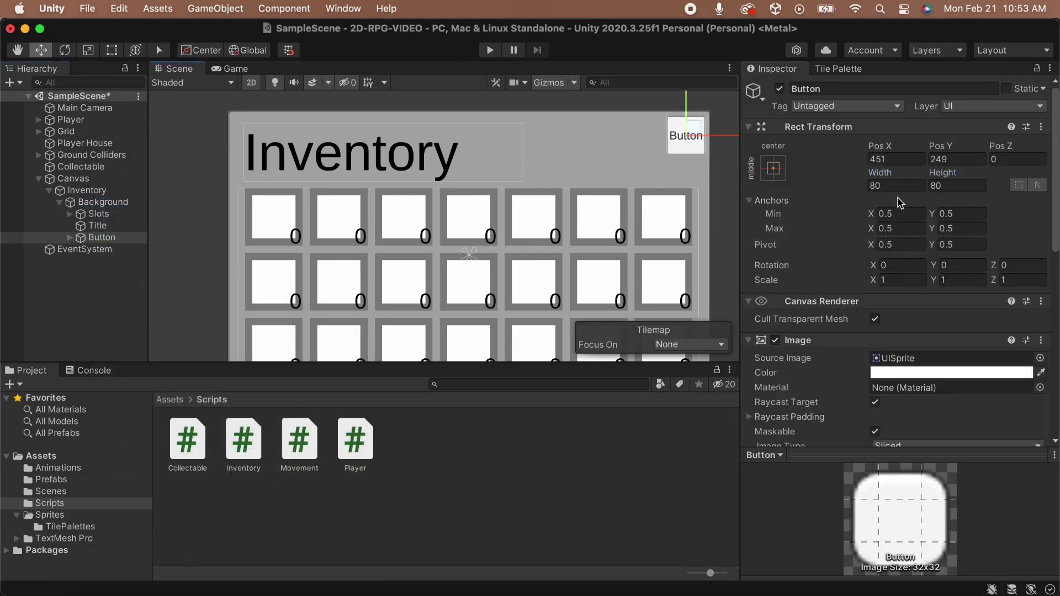
pyautogui.click(900, 186)
pyautogui.write('70')
pyautogui.press('Tab')
pyautogui.write('70')
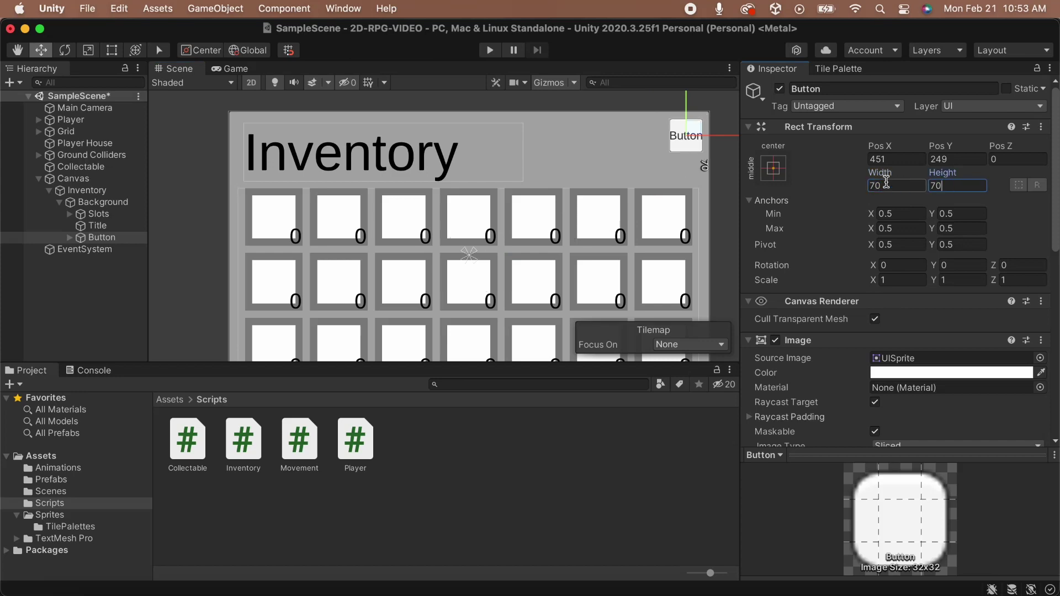
pyautogui.moveTo(694, 132); pyautogui.dragTo(697, 129)
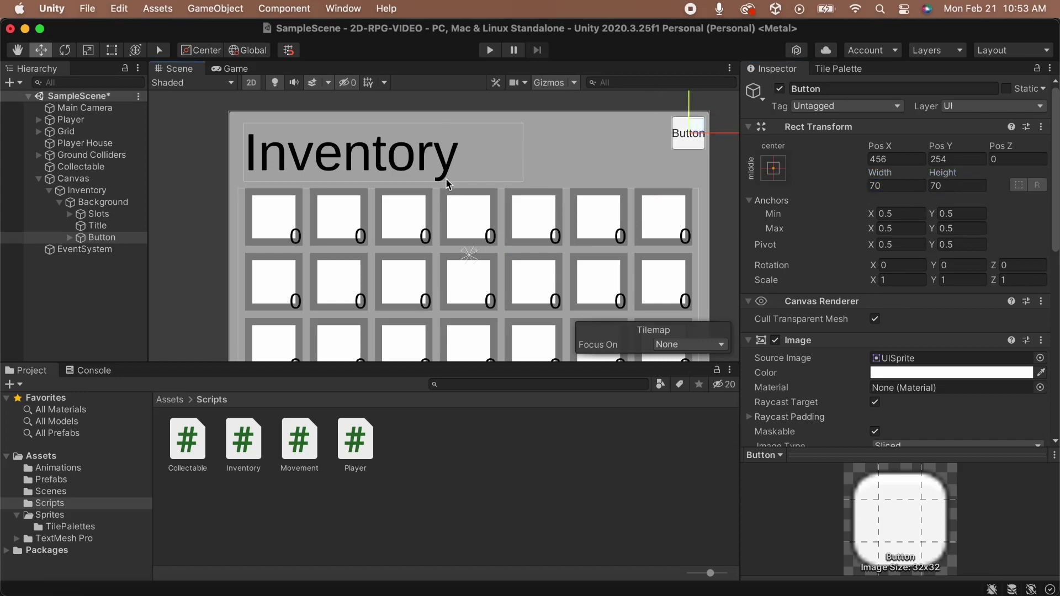
# - Rename the button Close_Button and give it an auto-sized 'X' label
pyautogui.click(70, 237)
pyautogui.click(100, 237)
pyautogui.write('Close_B')
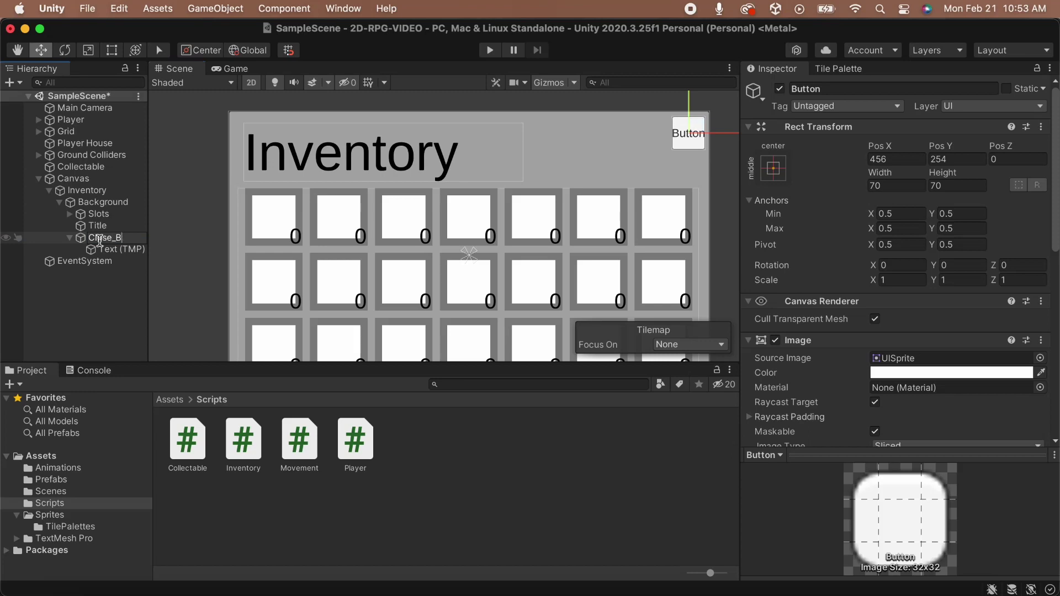
pyautogui.write('utton')
pyautogui.click(119, 249)
pyautogui.click(827, 402)
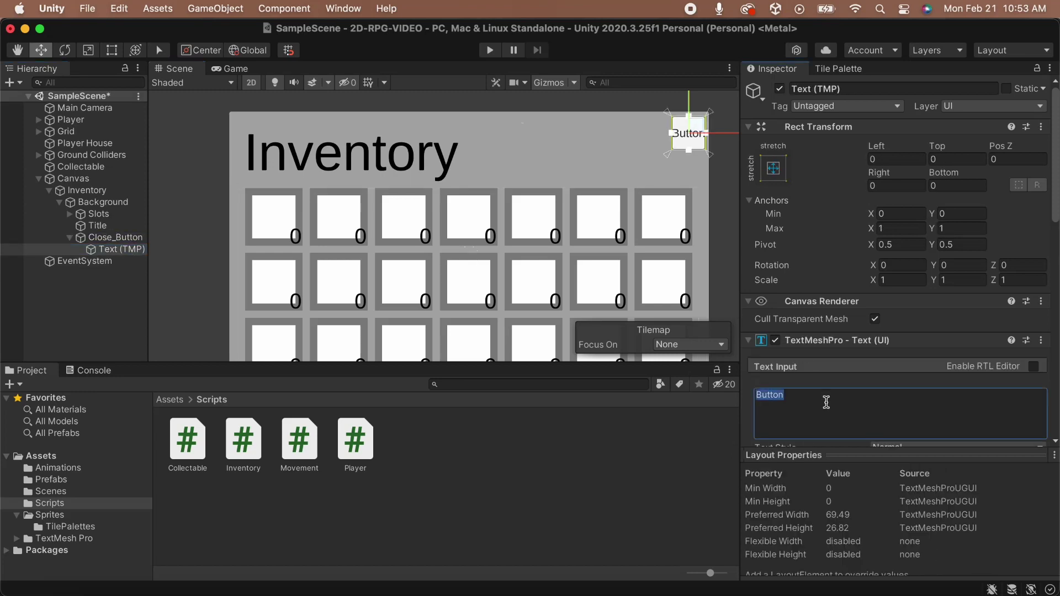
pyautogui.write('X')
pyautogui.scroll(-4, 827, 387)
pyautogui.click(874, 363)
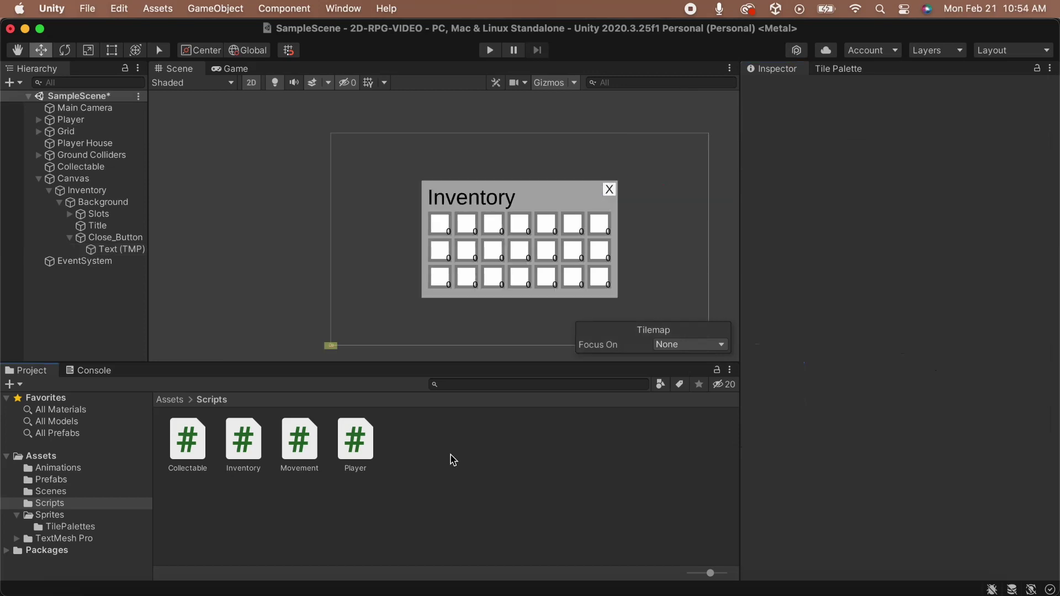
# - Create a UI folder inside Scripts and open it
pyautogui.rightClick(450, 459)
pyautogui.moveTo(475, 176)
pyautogui.click(692, 25)
pyautogui.write('UI')
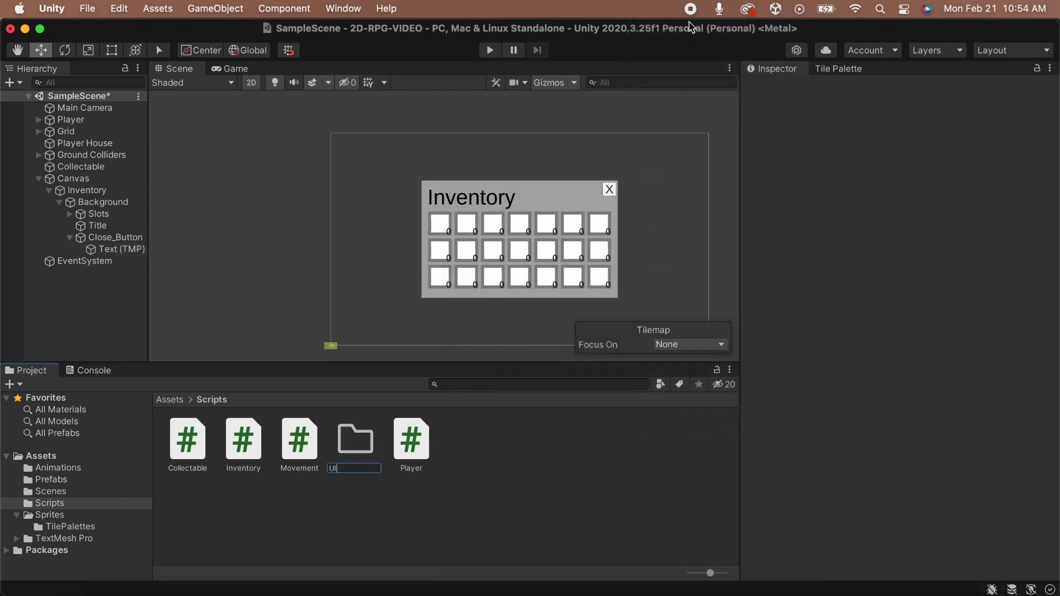
pyautogui.press('Return')
pyautogui.doubleClick(410, 457)
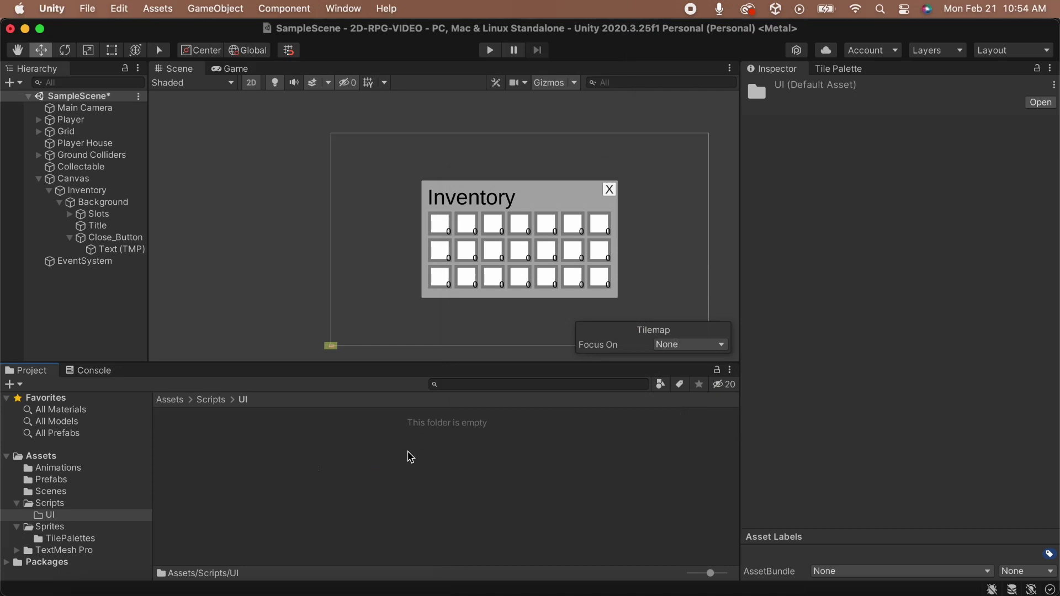
# - Create a C# script named Inventory_UI in the UI folder
pyautogui.rightClick(269, 457)
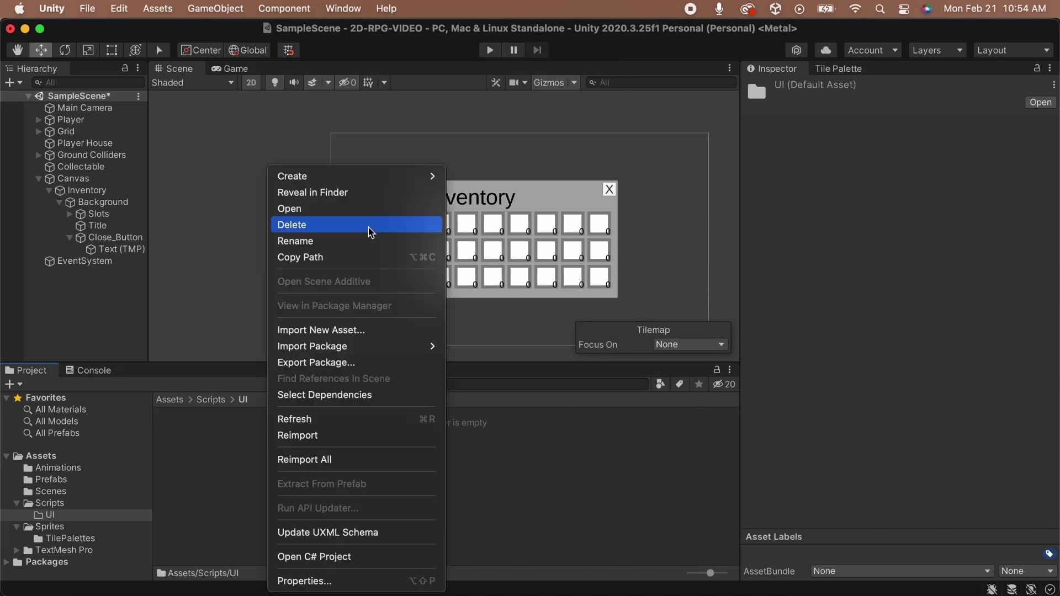
pyautogui.moveTo(287, 175)
pyautogui.click(530, 44)
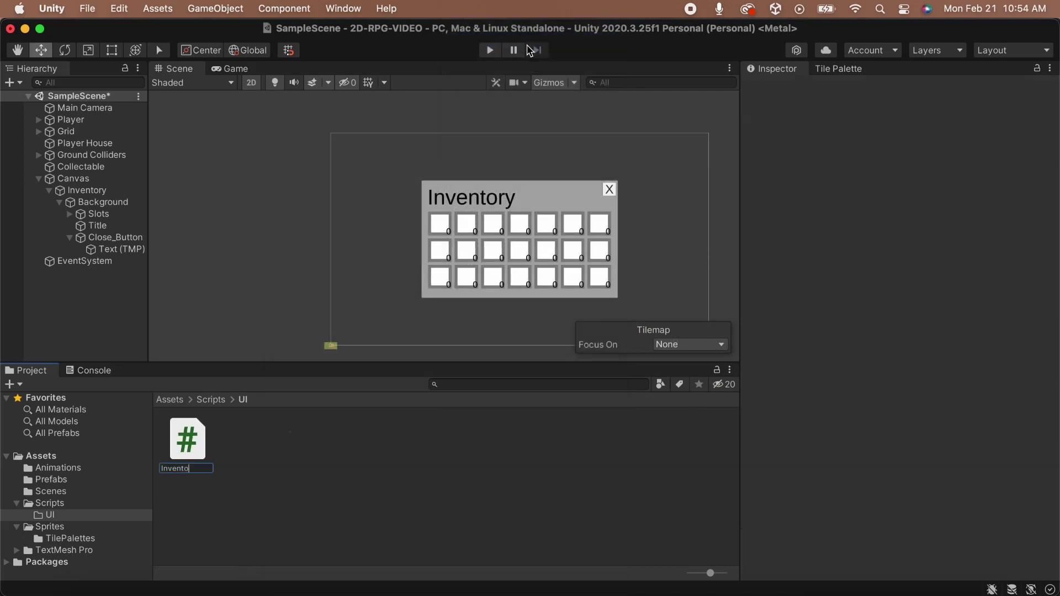
pyautogui.press('Return')
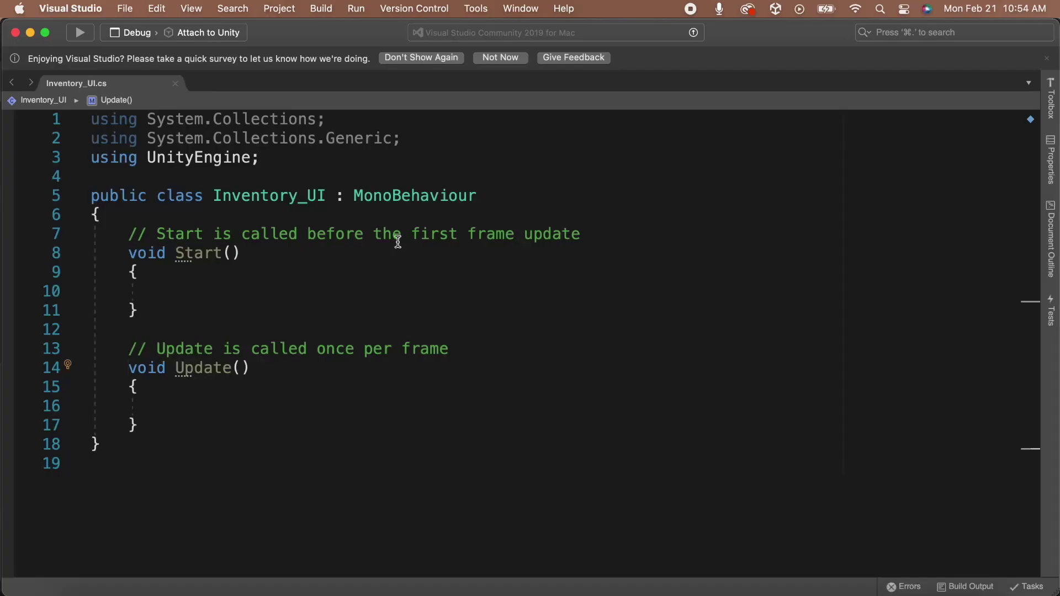
# - Delete the template Start method and add if(Input.GetKeyDown(KeyCode.Tab)) with an empty block in Update
pyautogui.moveTo(128, 237); pyautogui.dragTo(486, 347)
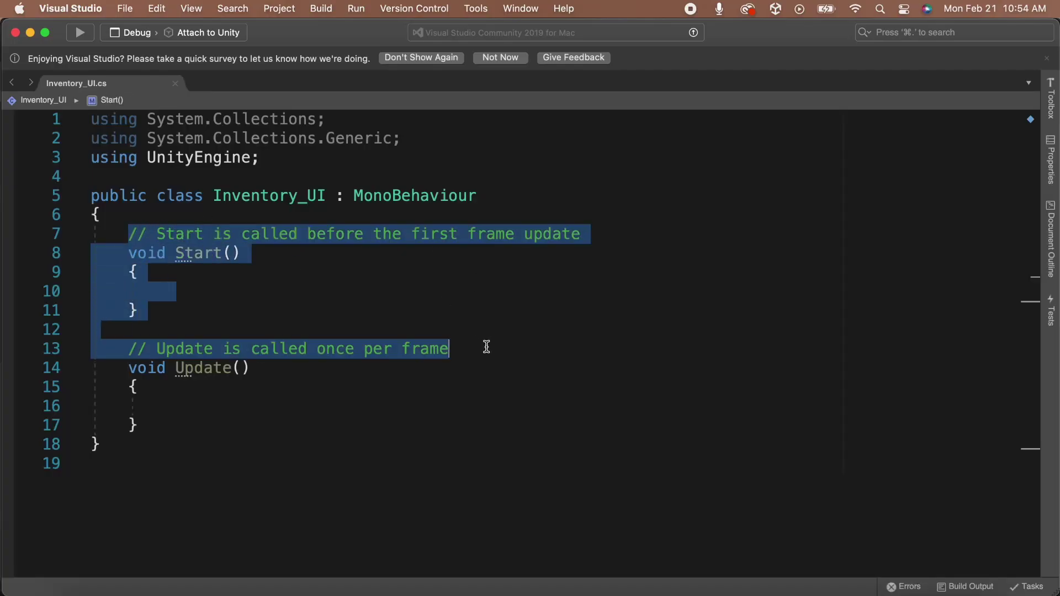
pyautogui.press('BackSpace')
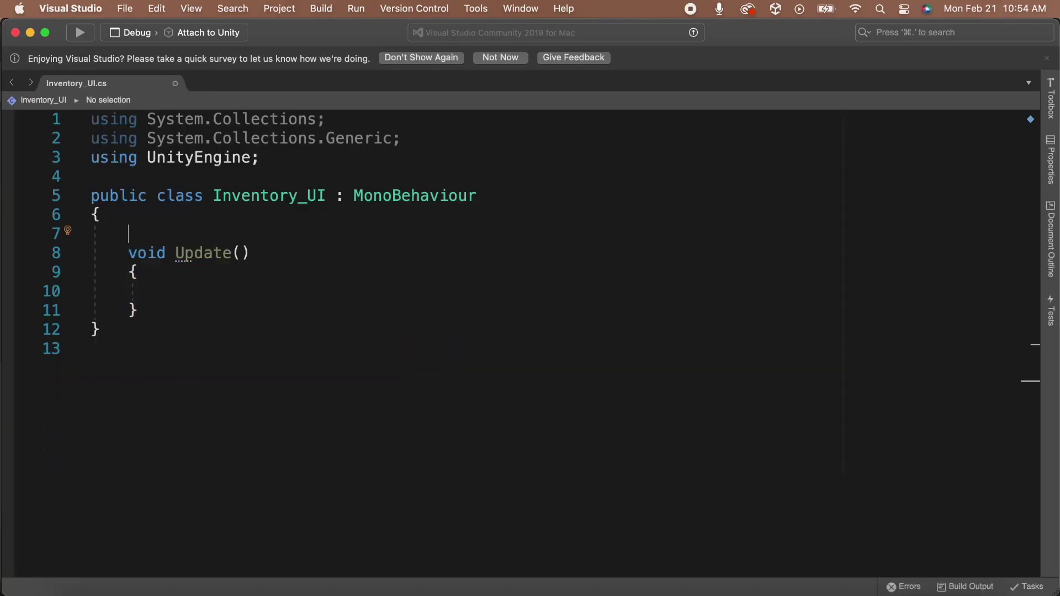
pyautogui.click(256, 292)
pyautogui.write('if(Input')
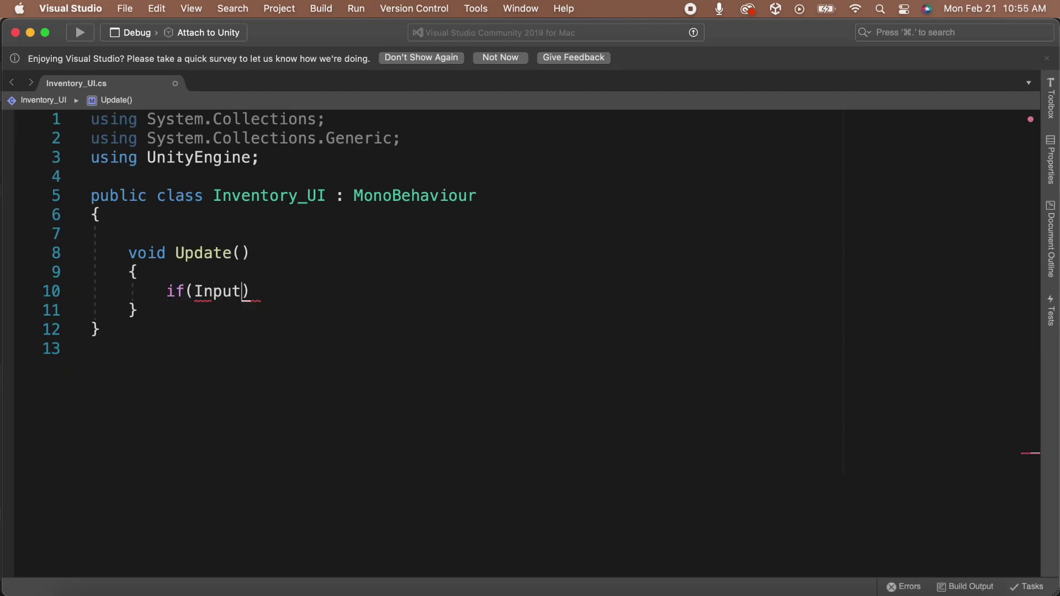
pyautogui.write('.GetKey')
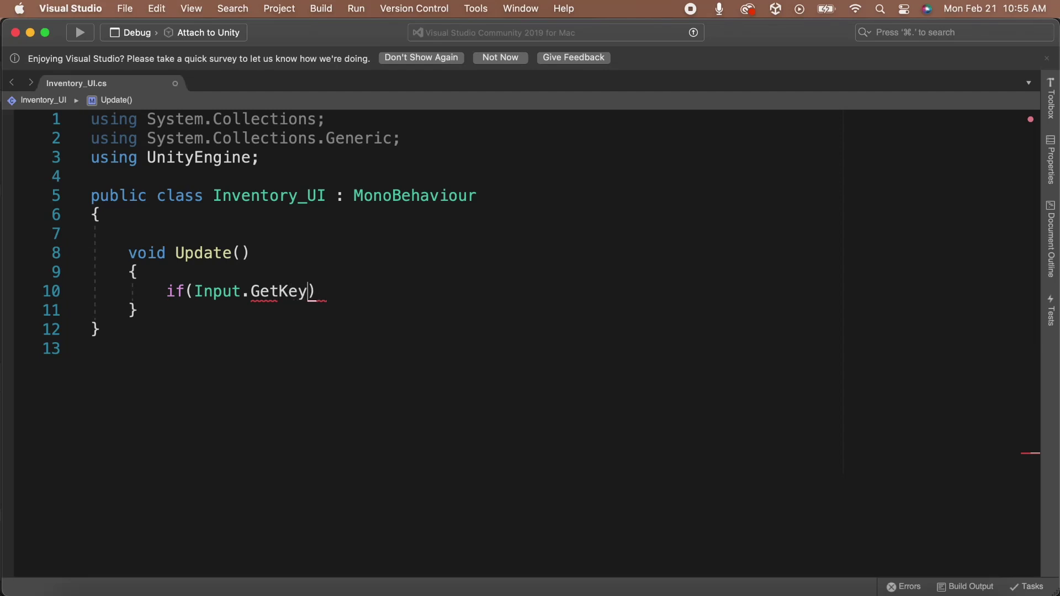
pyautogui.write('Down(L')
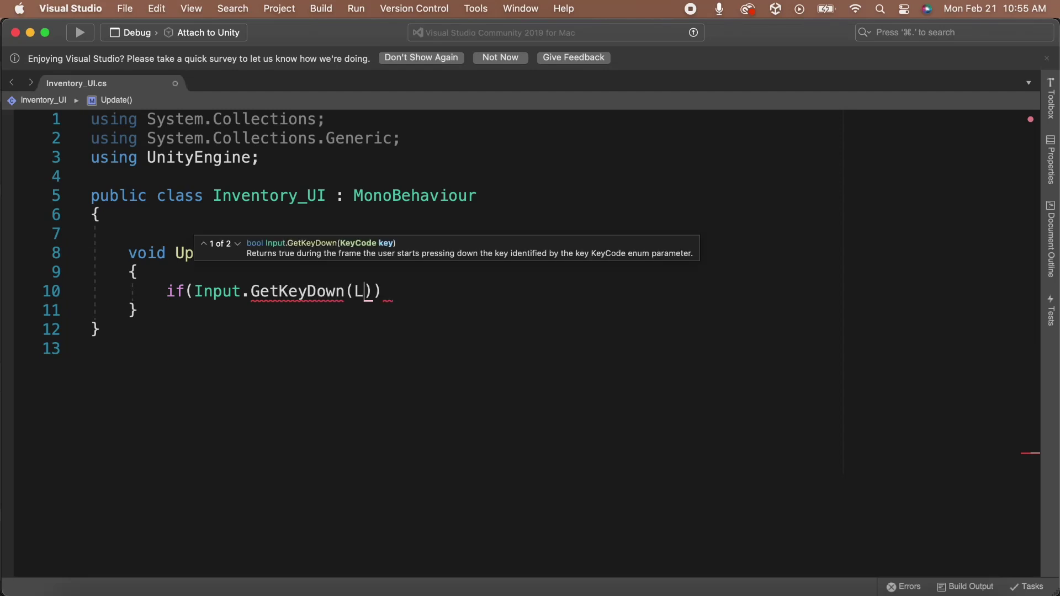
pyautogui.press('BackSpace')
pyautogui.write('KeyCode.')
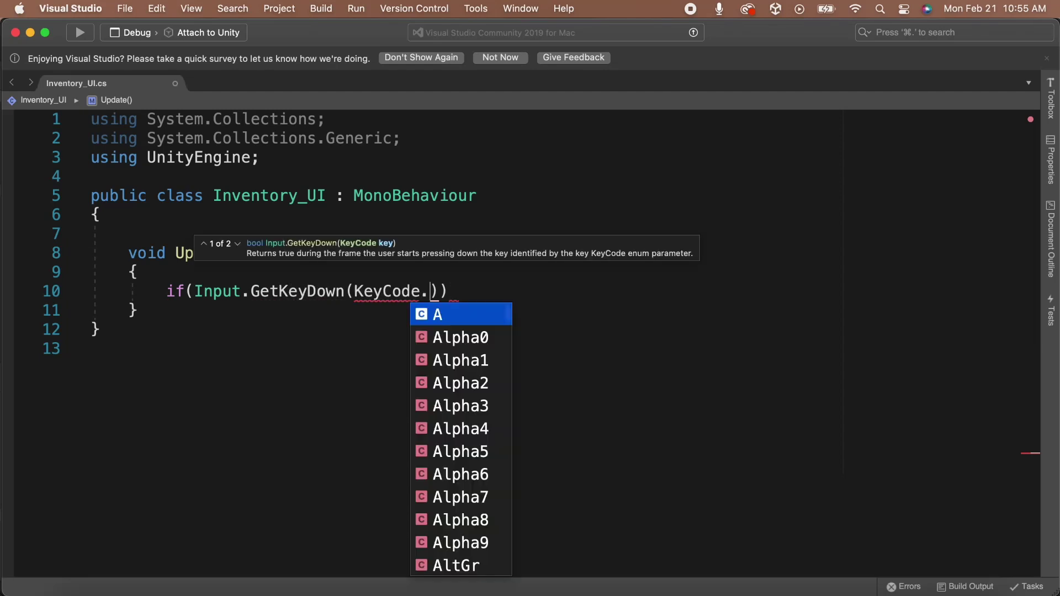
pyautogui.write('Tab))')
pyautogui.press('Return')
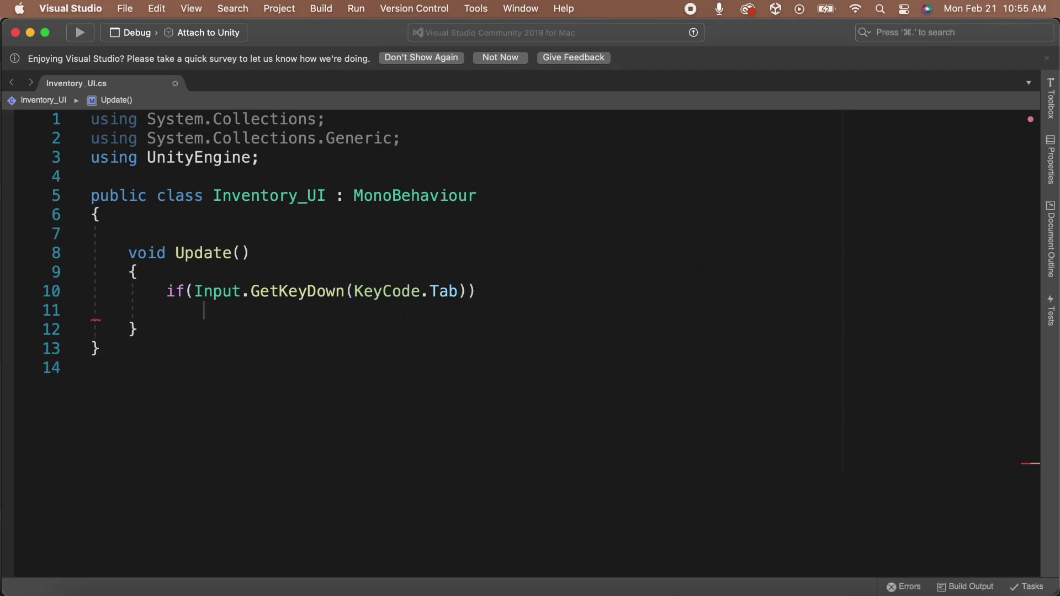
pyautogui.write('{')
pyautogui.press('Return')
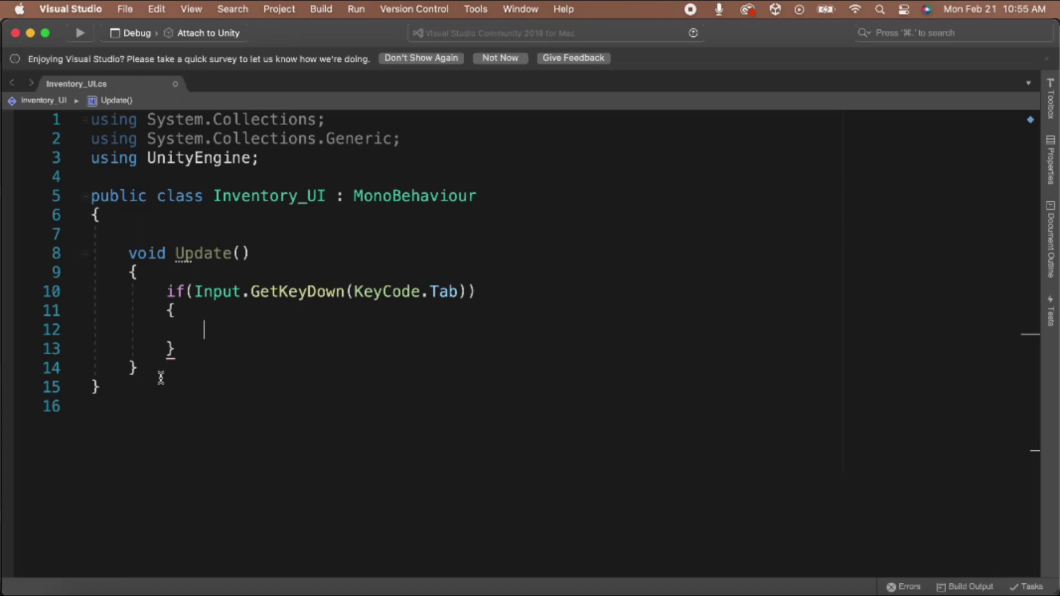
# - Add an empty public ToggleInventory() method and call it inside the Tab if block
pyautogui.click(159, 368)
pyautogui.press('Return')
pyautogui.press('Return')
pyautogui.write('pu')
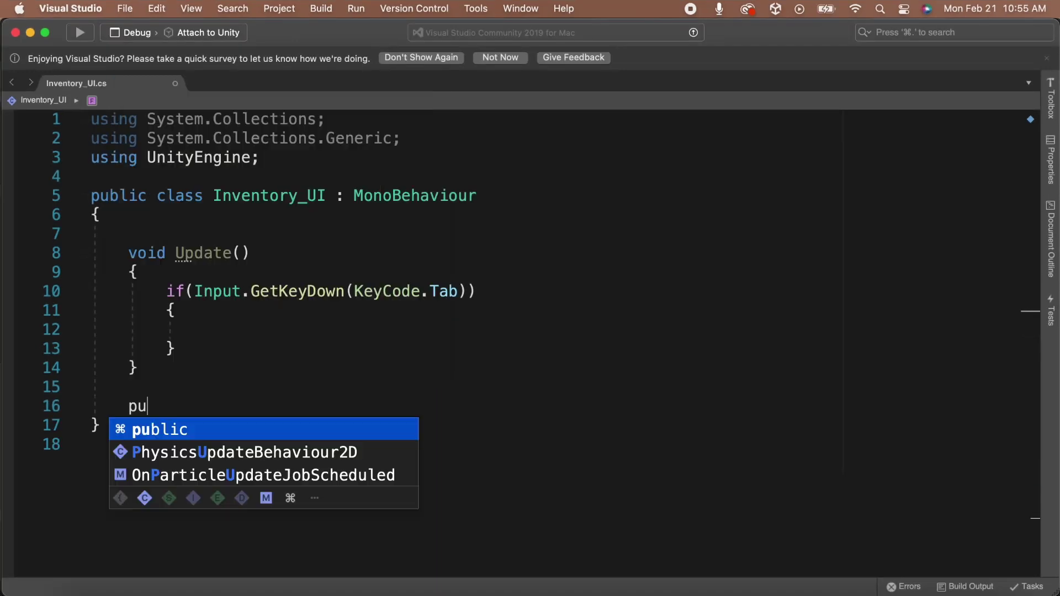
pyautogui.write('blic void T')
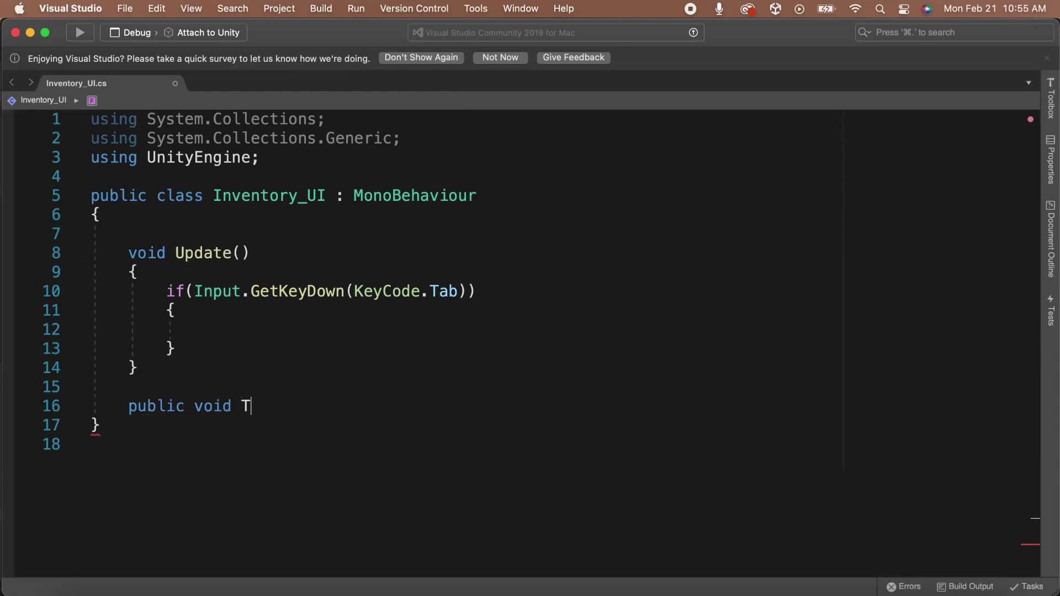
pyautogui.write('oggleInve')
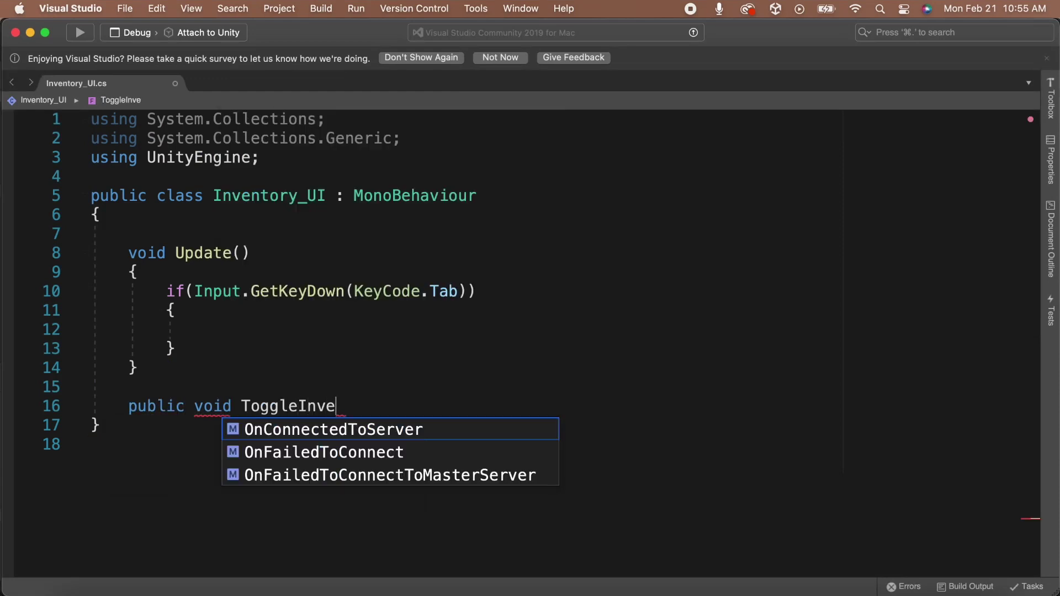
pyautogui.write('ntoru')
pyautogui.press('BackSpace')
pyautogui.write('y()')
pyautogui.press('Return')
pyautogui.write('{')
pyautogui.press('Return')
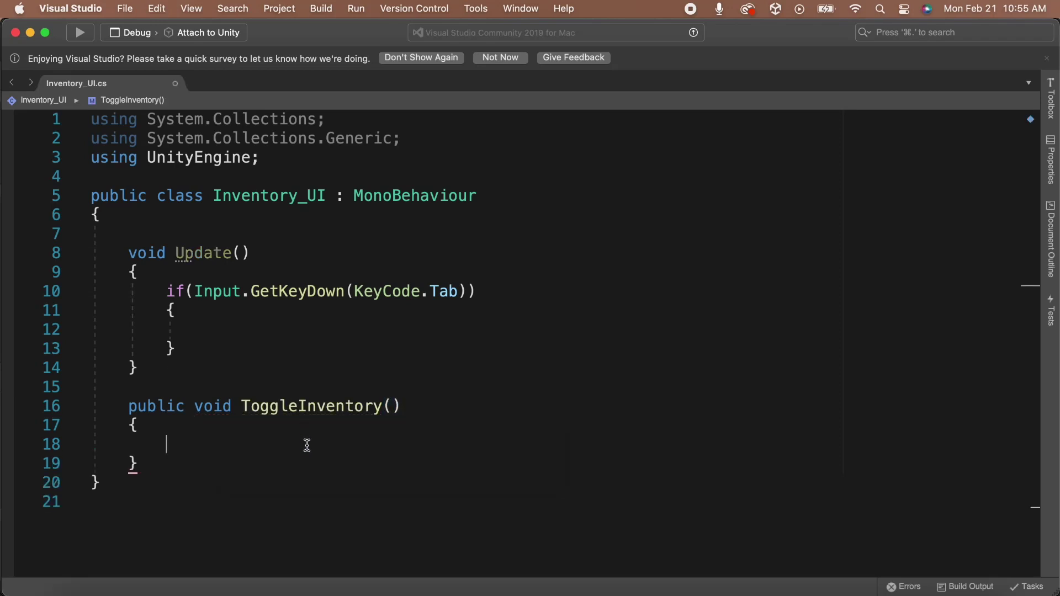
pyautogui.click(323, 331)
pyautogui.write('Toggle')
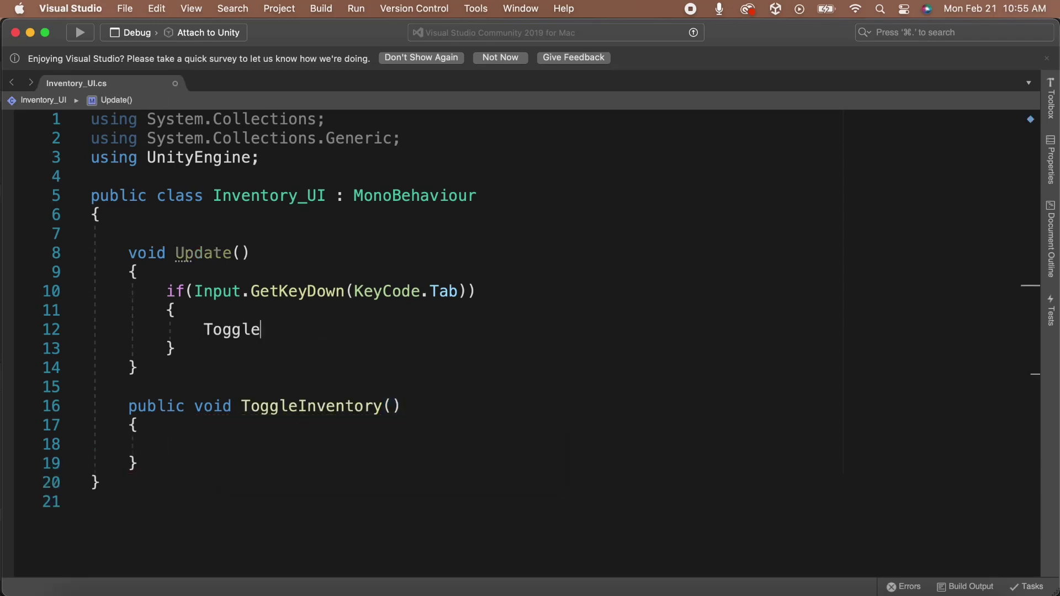
pyautogui.write('Inventory(')
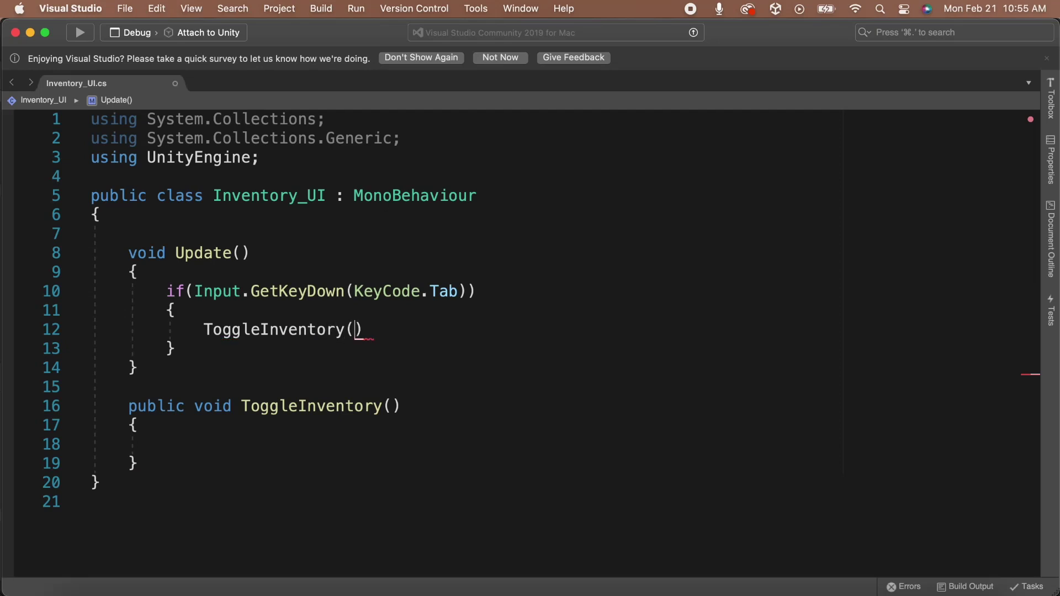
pyautogui.write(');')
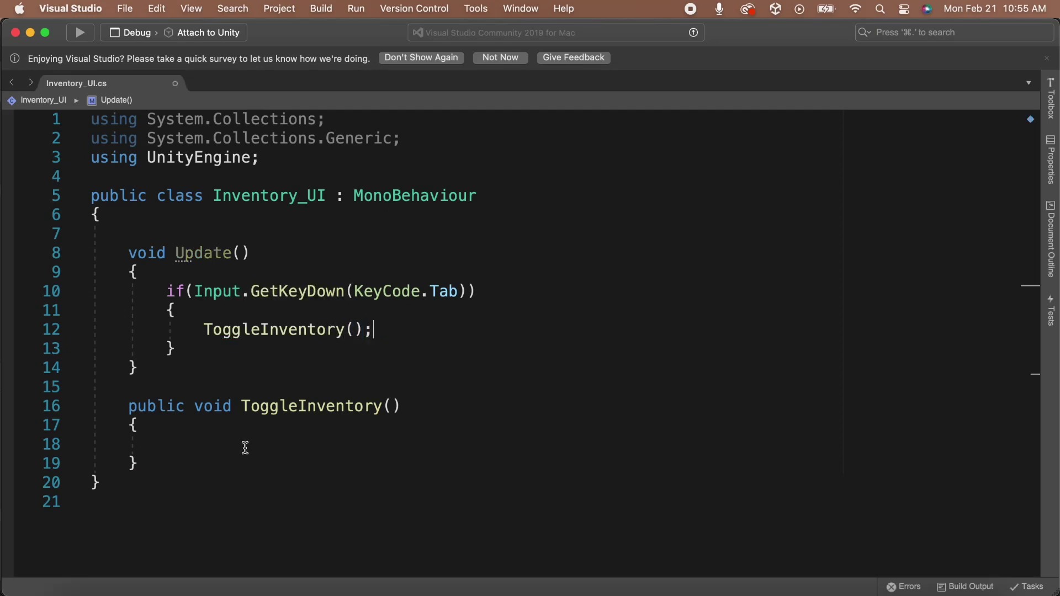
# - Declare a public GameObject inventoryPanel field at the top of the class
pyautogui.click(245, 448)
pyautogui.write('if(')
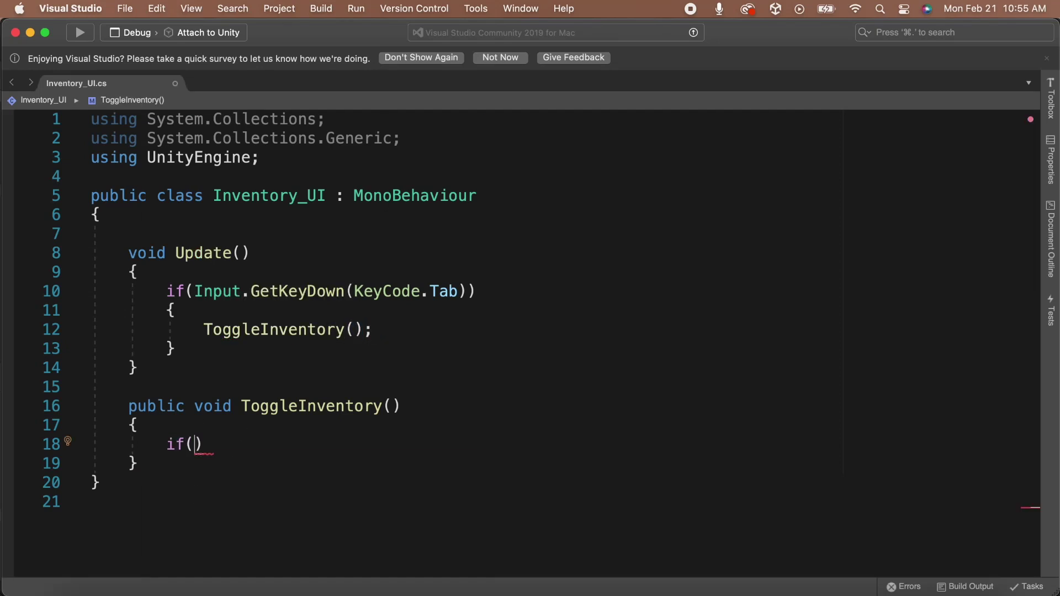
pyautogui.press('BackSpace')
pyautogui.press('BackSpace')
pyautogui.press('BackSpace')
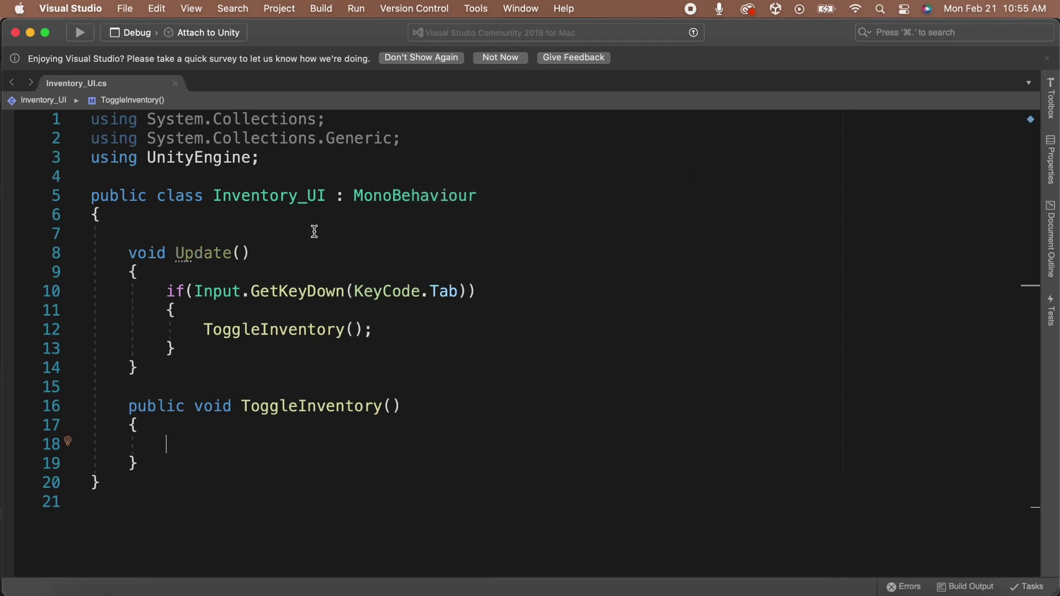
pyautogui.click(315, 232)
pyautogui.press('Return')
pyautogui.press('Up')
pyautogui.write('pub')
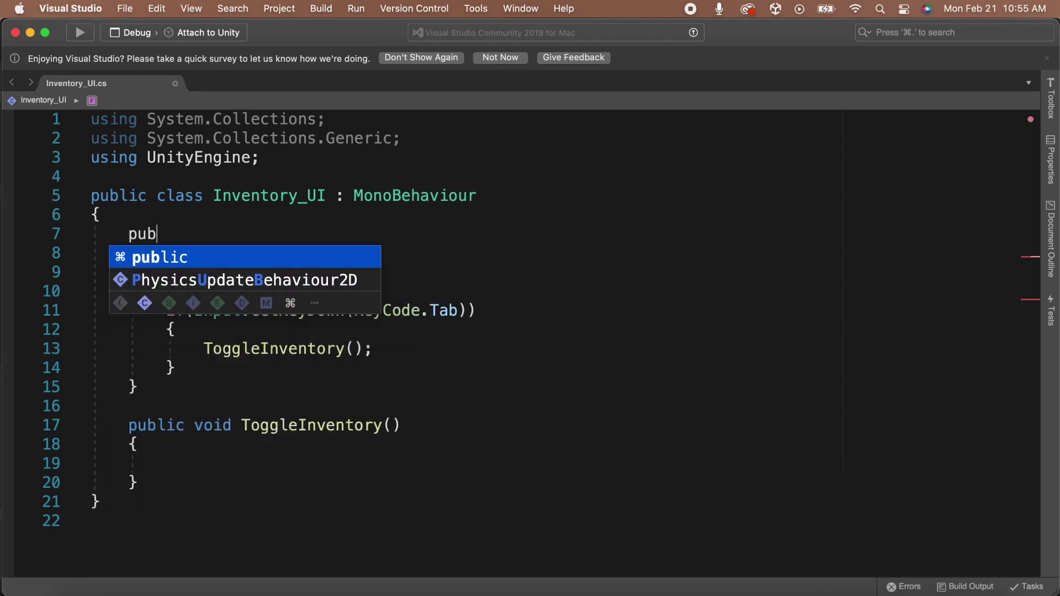
pyautogui.write('lic Game')
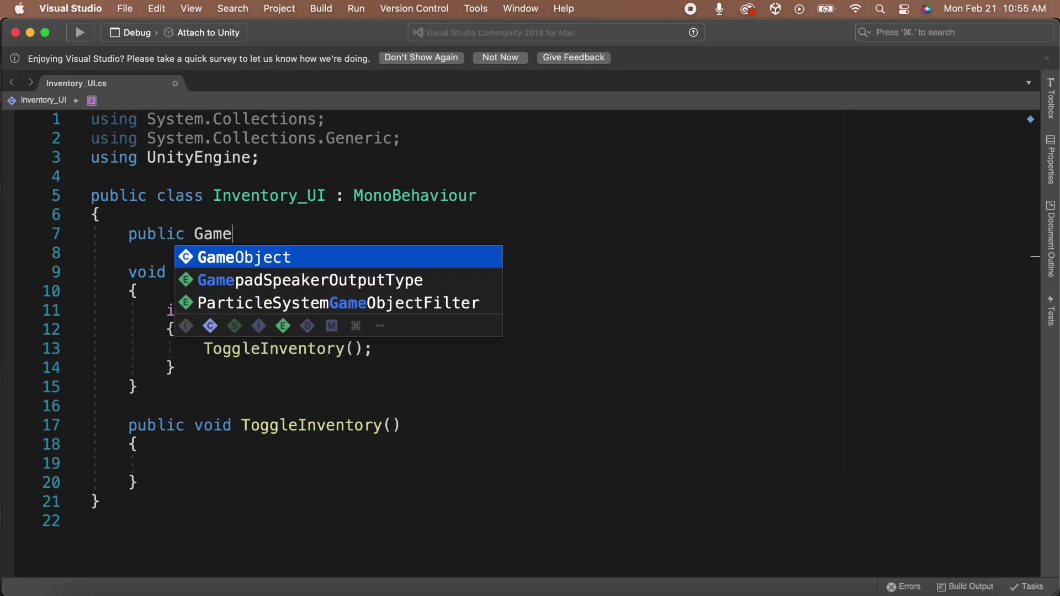
pyautogui.write('Object inventoryPanel;')
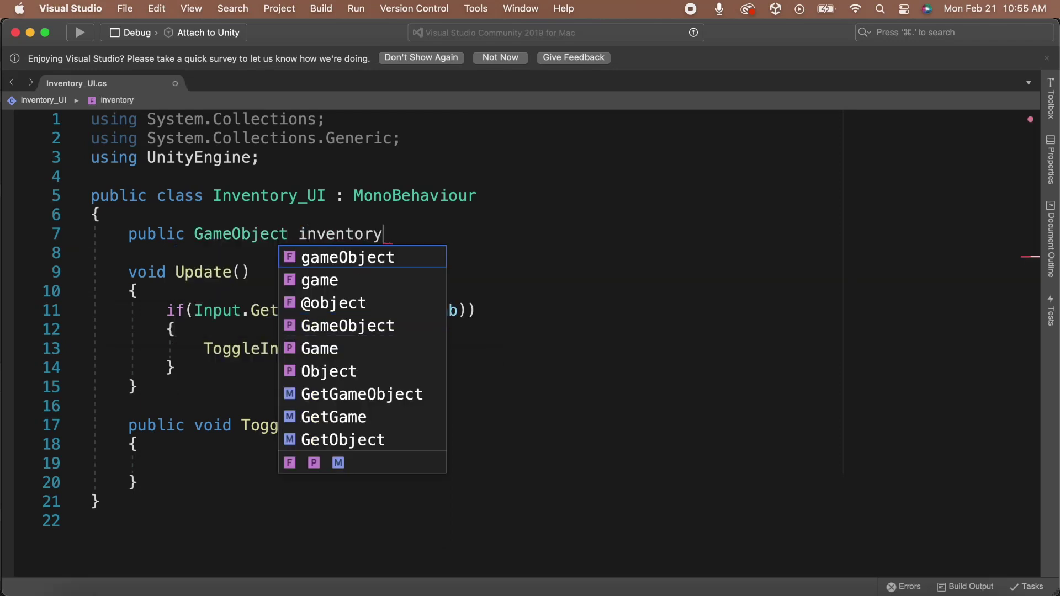
pyautogui.click(275, 462)
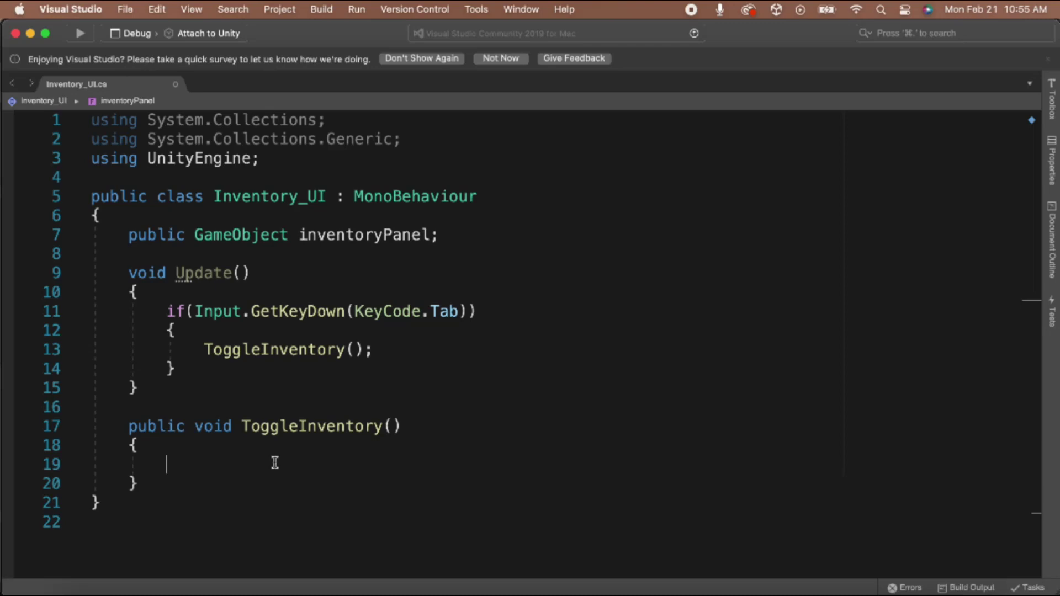
# - Write an if (!inventoryPanel.activeSelf) block followed by an else block in ToggleInventory
pyautogui.write('if(!inventoryPanel.')
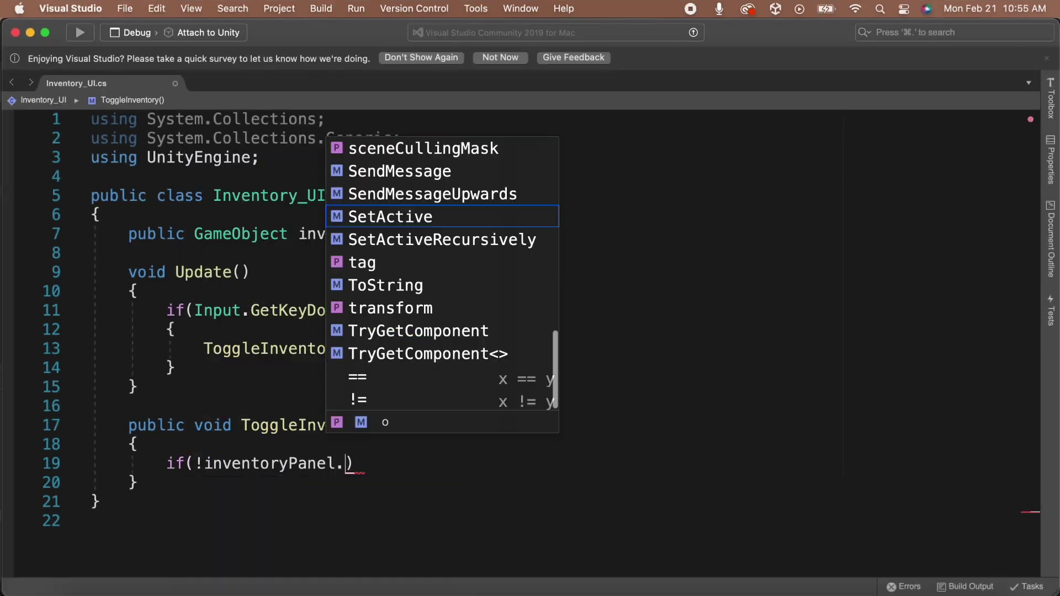
pyautogui.write('activeSelf')
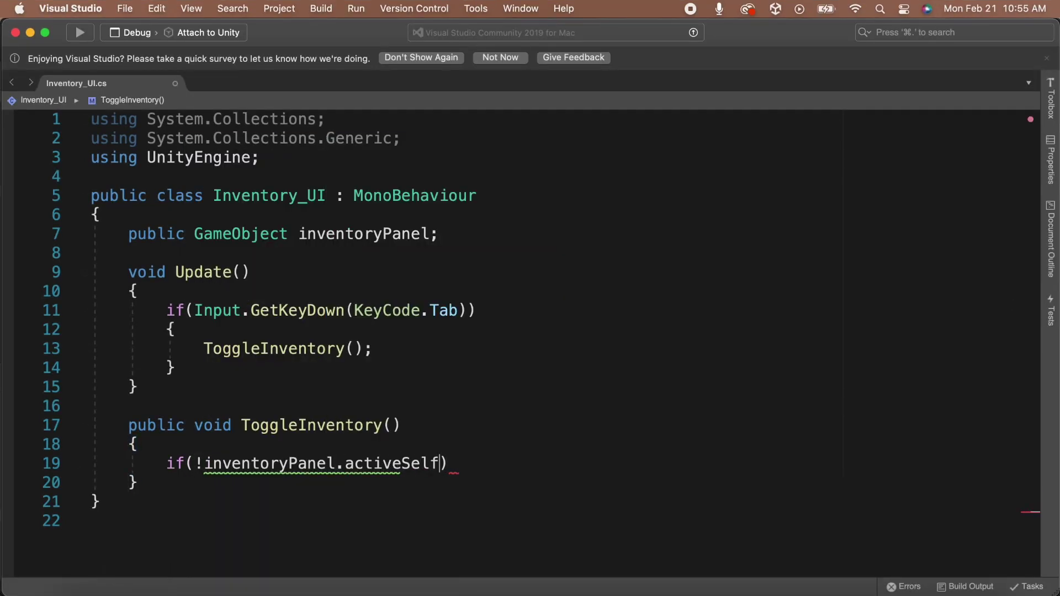
pyautogui.press('Right')
pyautogui.press('Return')
pyautogui.write('{')
pyautogui.press('Return')
pyautogui.press('Down')
pyautogui.press('Return')
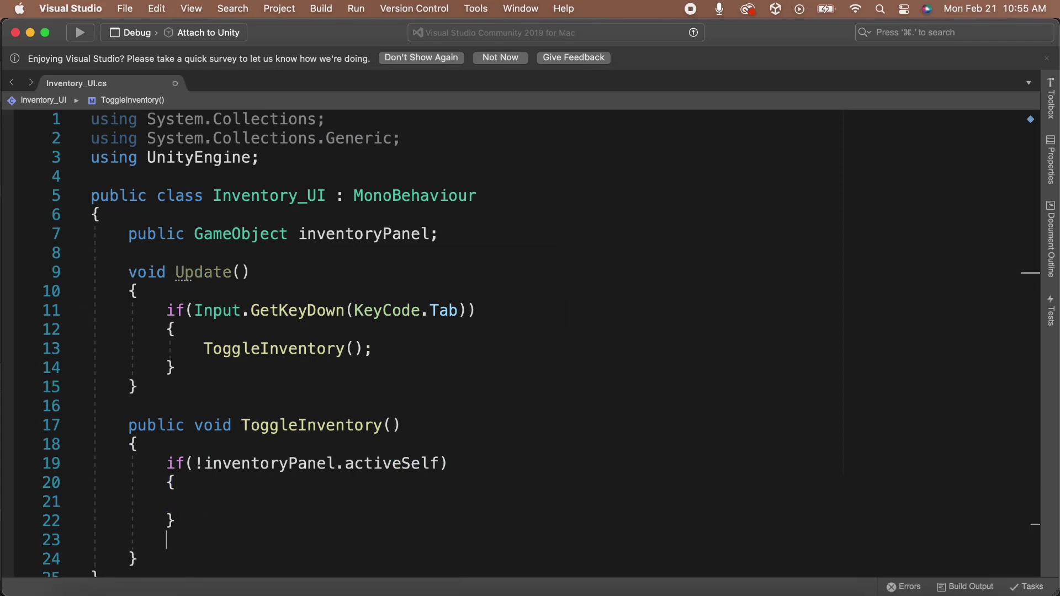
pyautogui.write('else {')
pyautogui.press('Return')
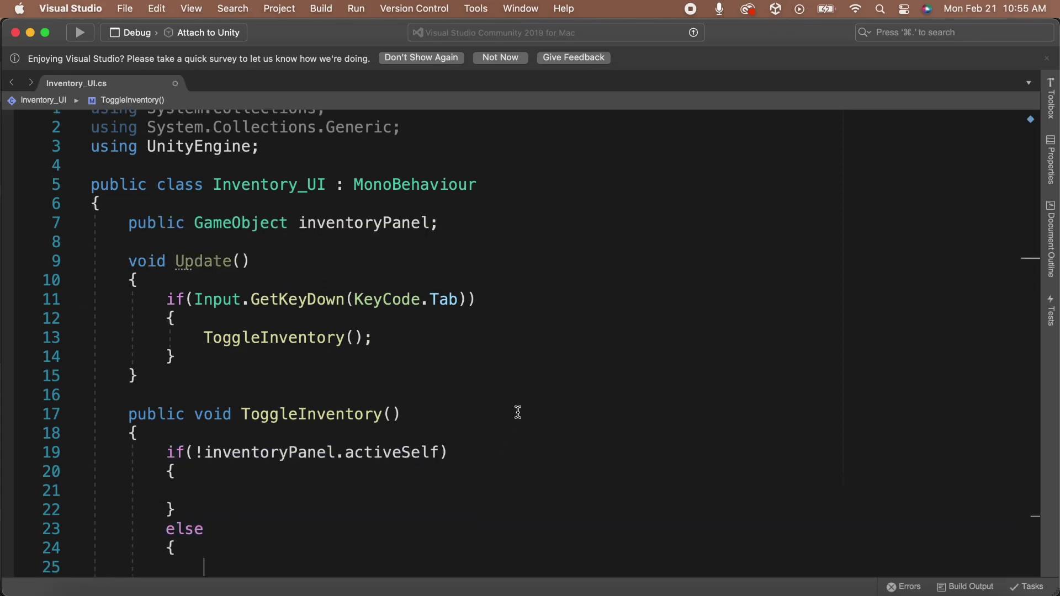
pyautogui.scroll(-4, 513, 427)
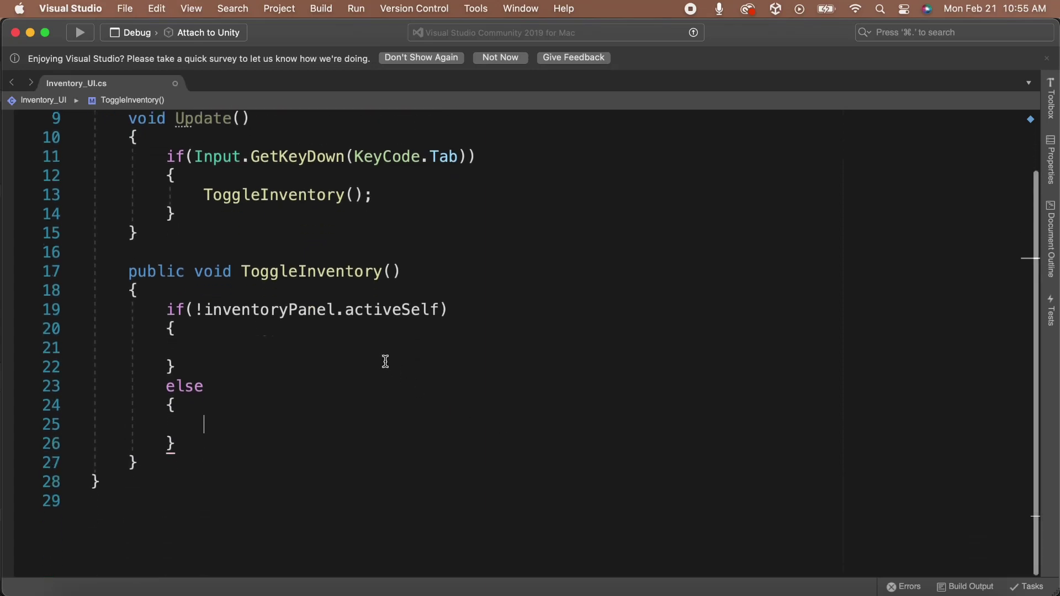
# - Put inventoryPanel.SetActive(true) in the if, SetActive(false) in the else, and save
pyautogui.click(385, 355)
pyautogui.write('inven')
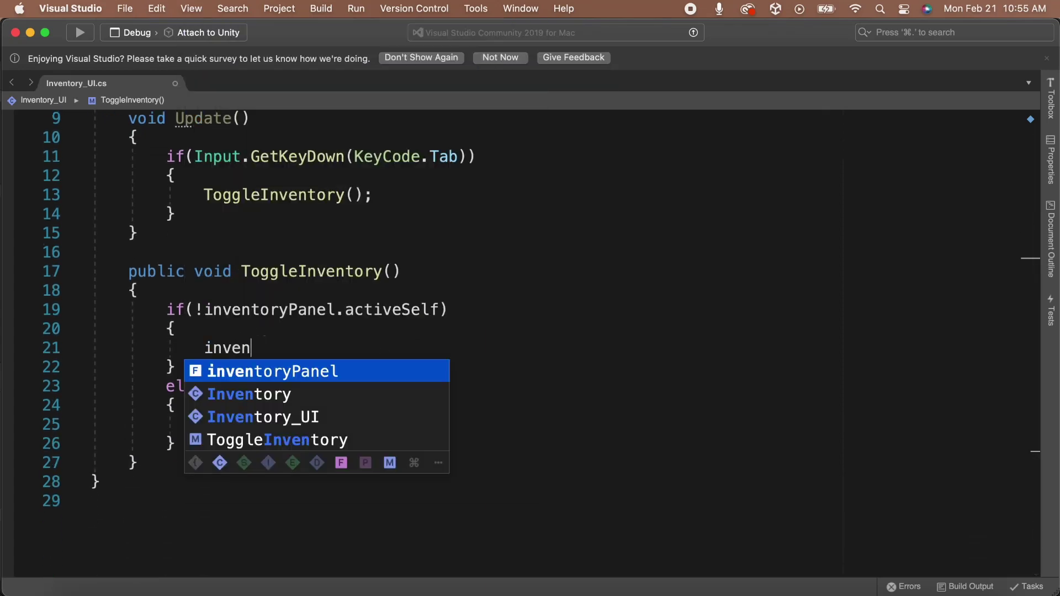
pyautogui.press('Tab')
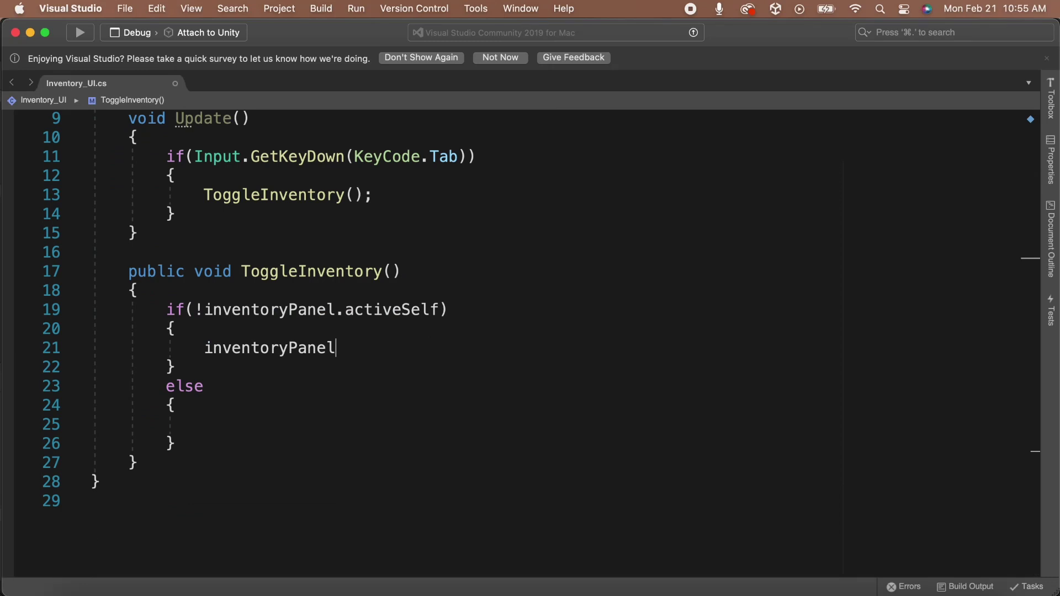
pyautogui.write('.Set')
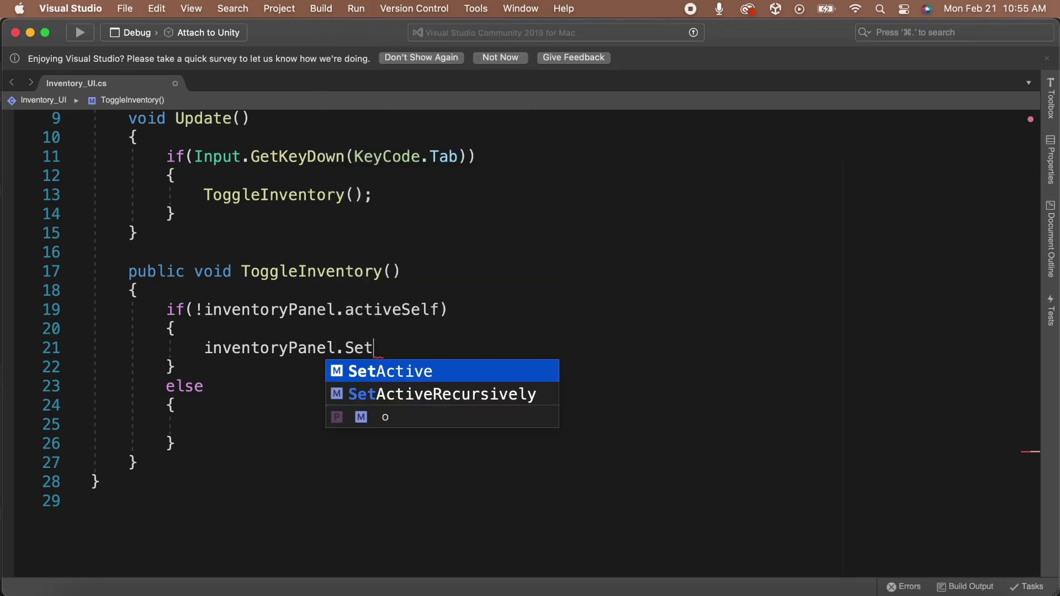
pyautogui.press('Tab')
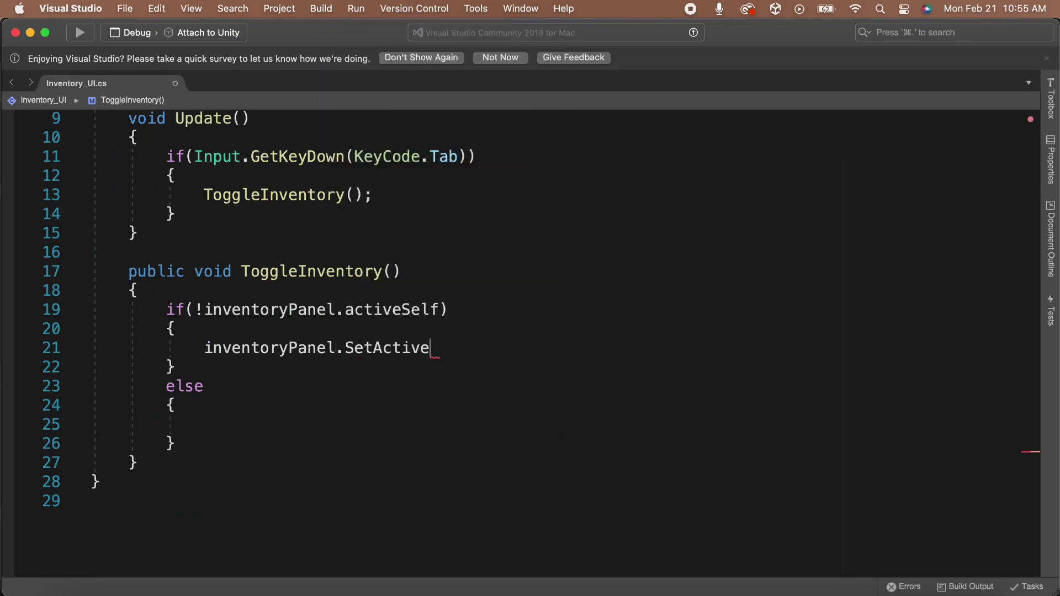
pyautogui.write('(tu')
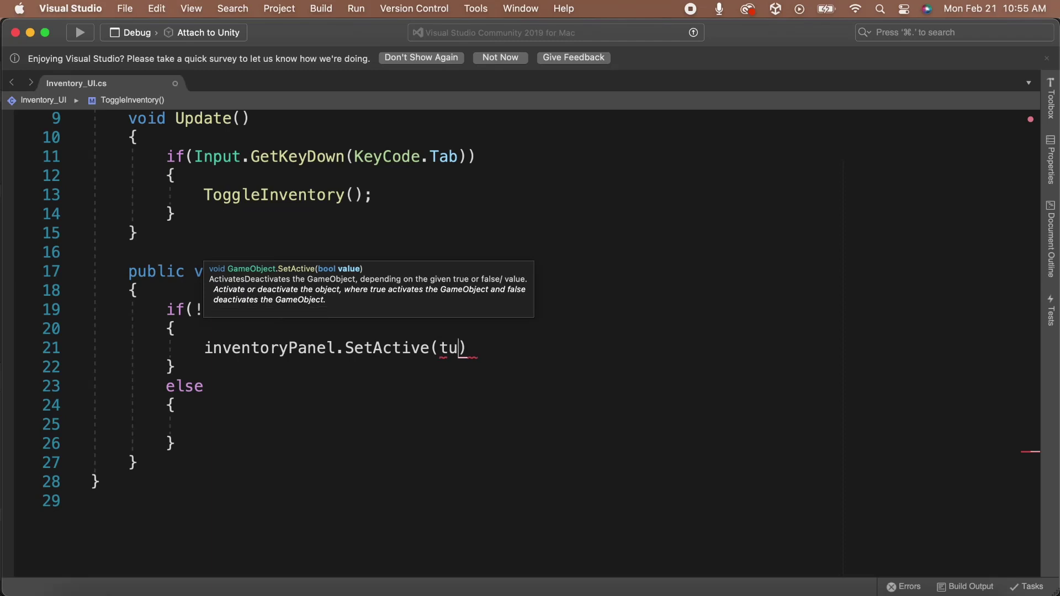
pyautogui.press('BackSpace')
pyautogui.write('rue)')
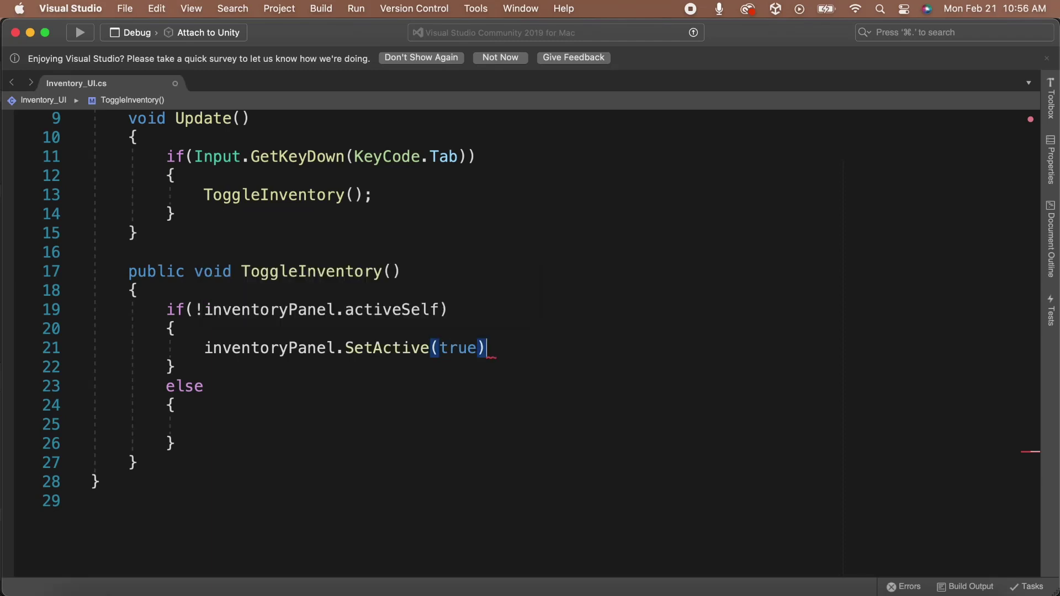
pyautogui.write(';')
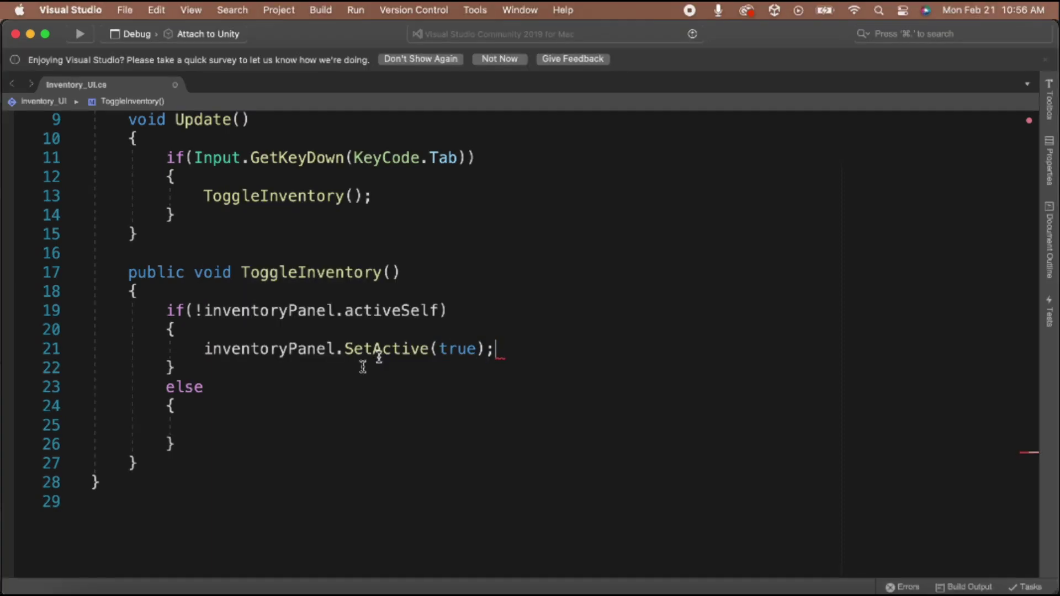
pyautogui.press('Down')
pyautogui.press('Down')
pyautogui.press('Down')
pyautogui.press('Down')
pyautogui.write('i')
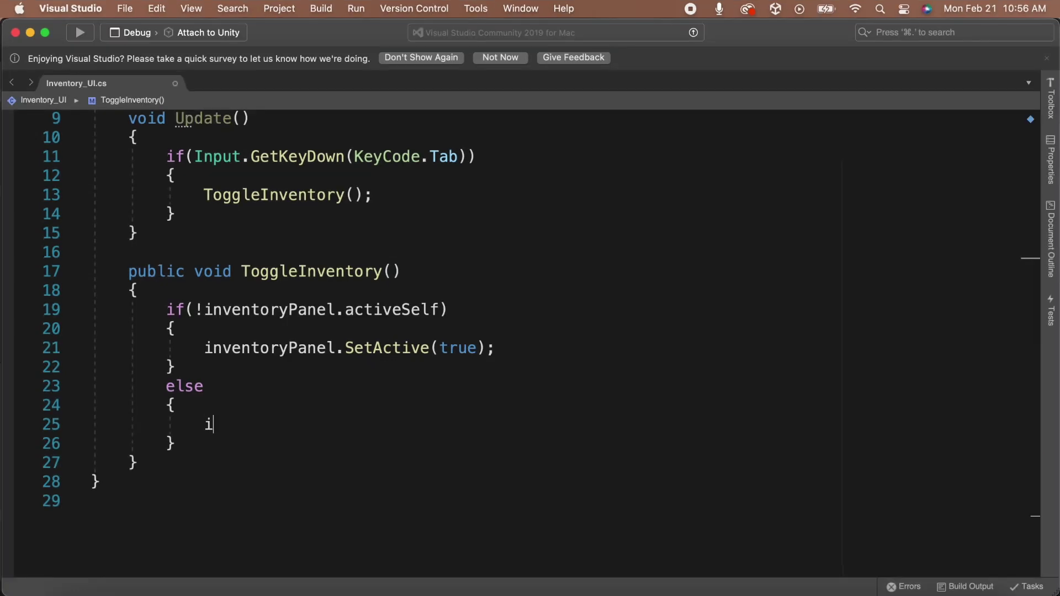
pyautogui.write('nventoryPanel.SetActive')
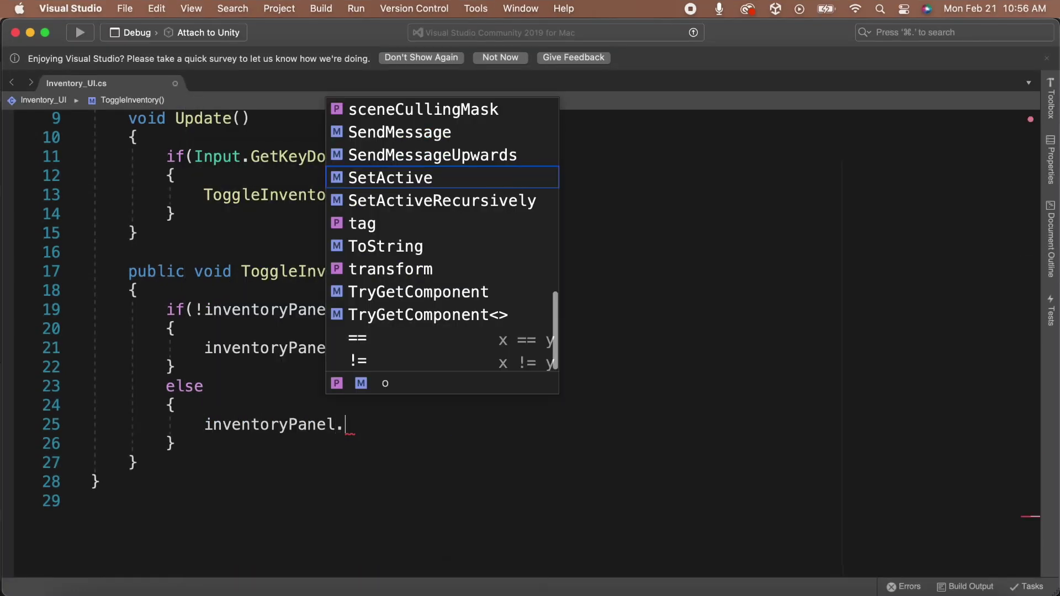
pyautogui.press('Return')
pyautogui.write('(false);')
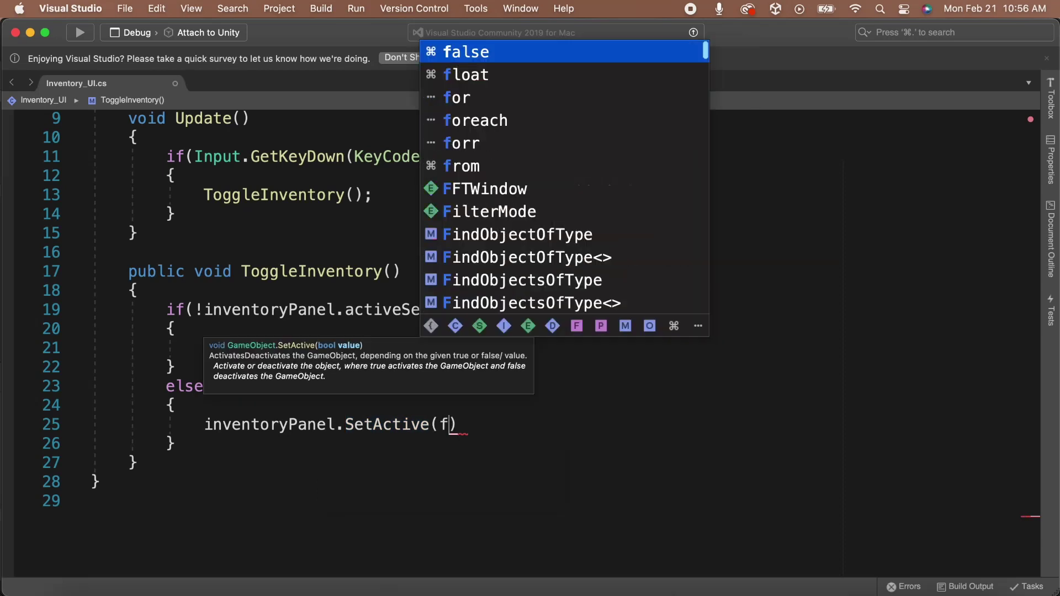
pyautogui.press('super+s')
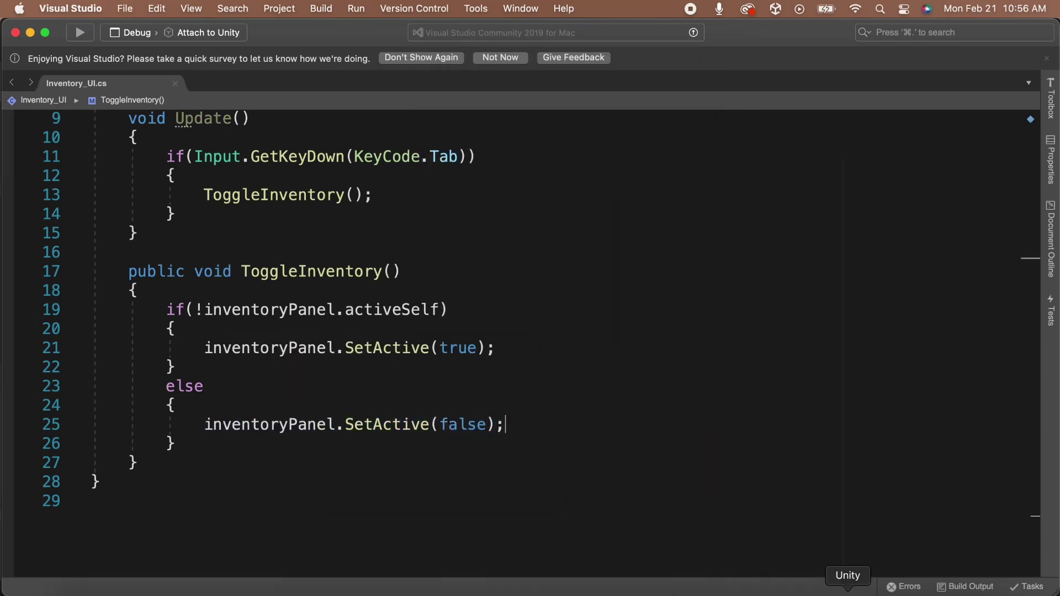
# - Attach Inventory_UI to the Inventory object with Background as its Inventory Panel
pyautogui.click(848, 590)
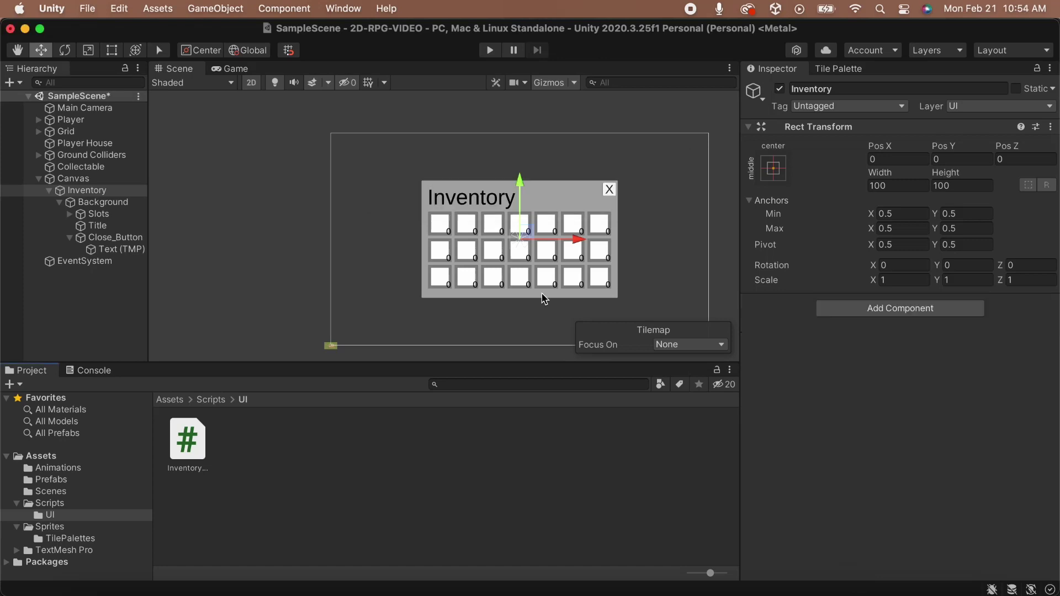
pyautogui.moveTo(193, 450); pyautogui.dragTo(892, 307)
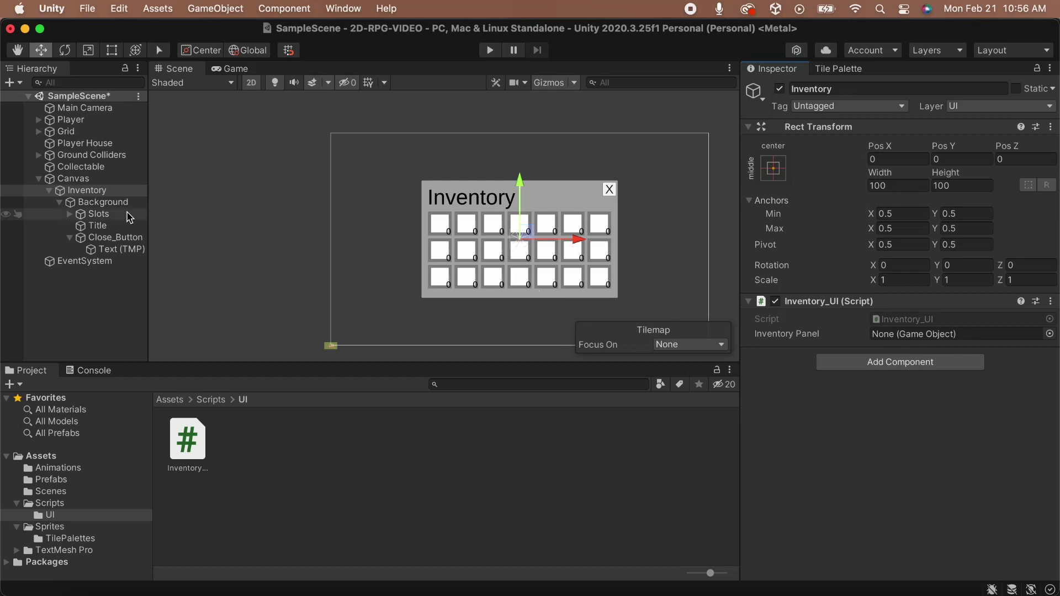
pyautogui.moveTo(126, 208); pyautogui.dragTo(919, 340)
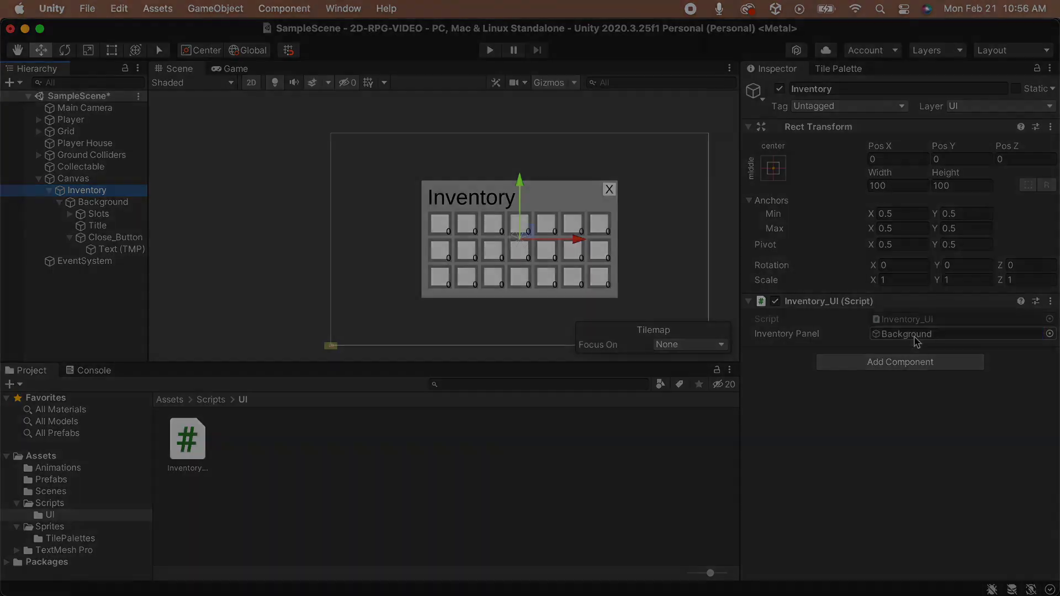
# - Run the game, press Tab to test the inventory toggle, then stop
pyautogui.click(490, 50)
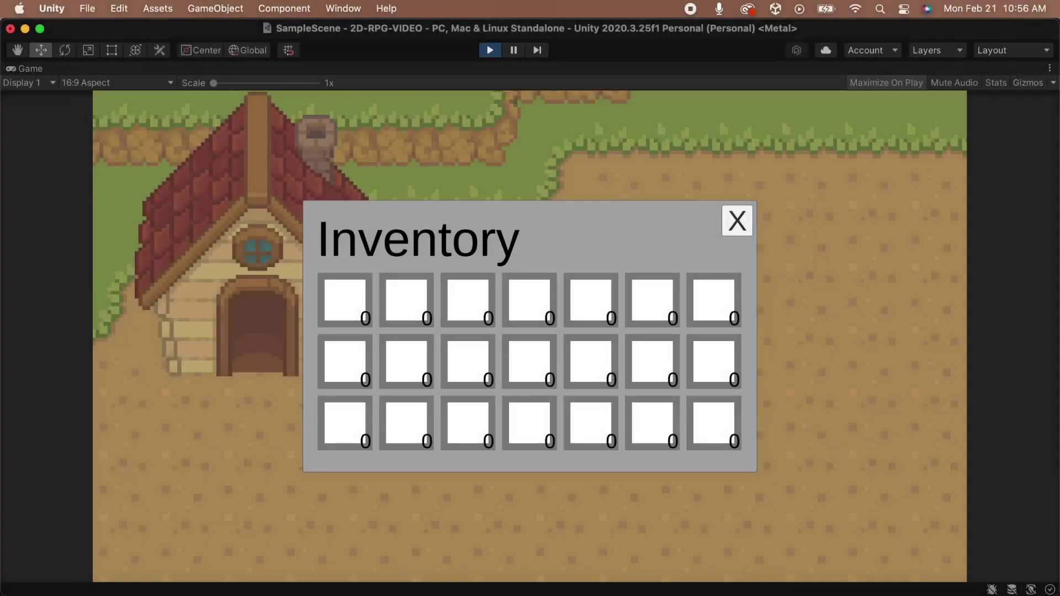
pyautogui.press('Tab')
pyautogui.press('Tab')
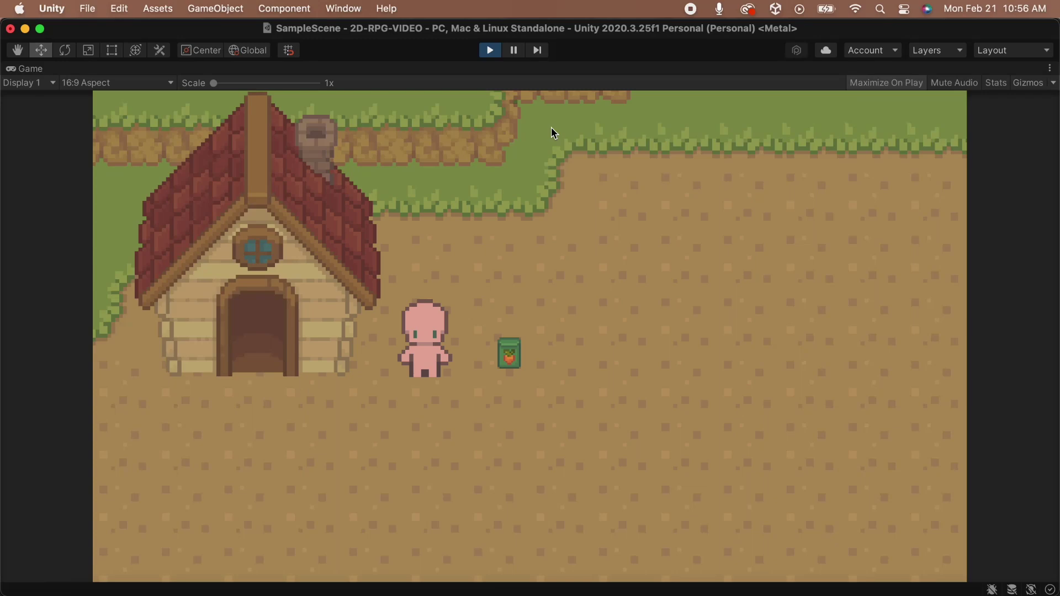
pyautogui.click(488, 51)
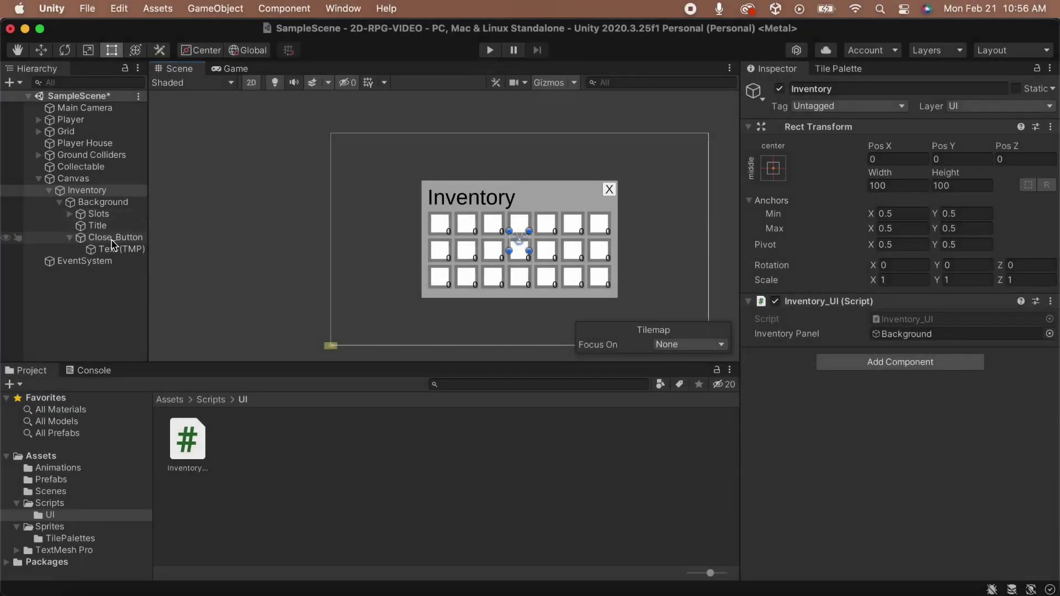
# - Give Close_Button an On Click event calling Inventory_UI.ToggleInventory on Inventory, then start the game
pyautogui.click(115, 237)
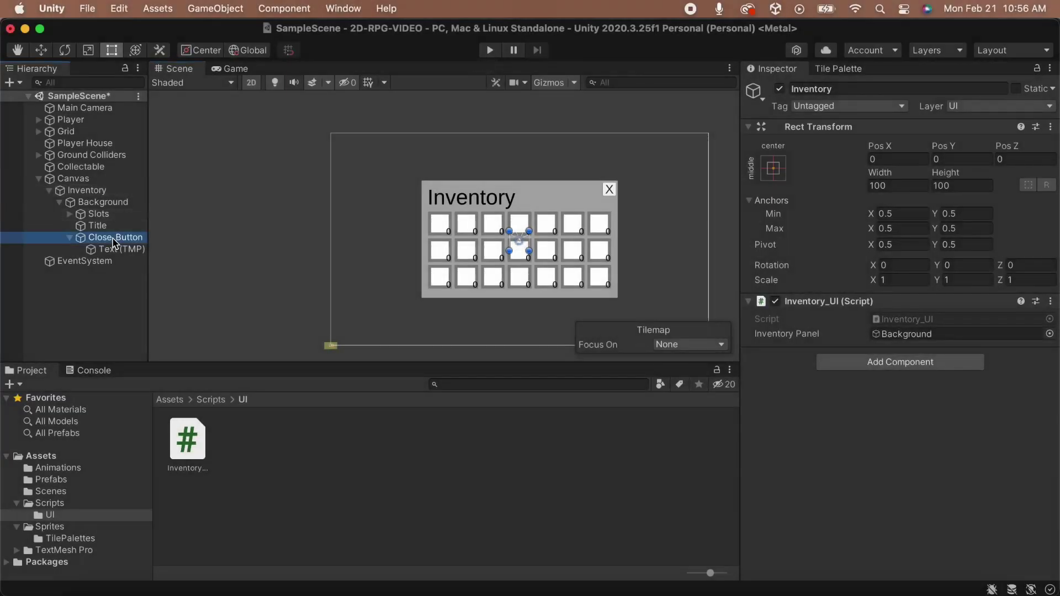
pyautogui.scroll(-6, 811, 304)
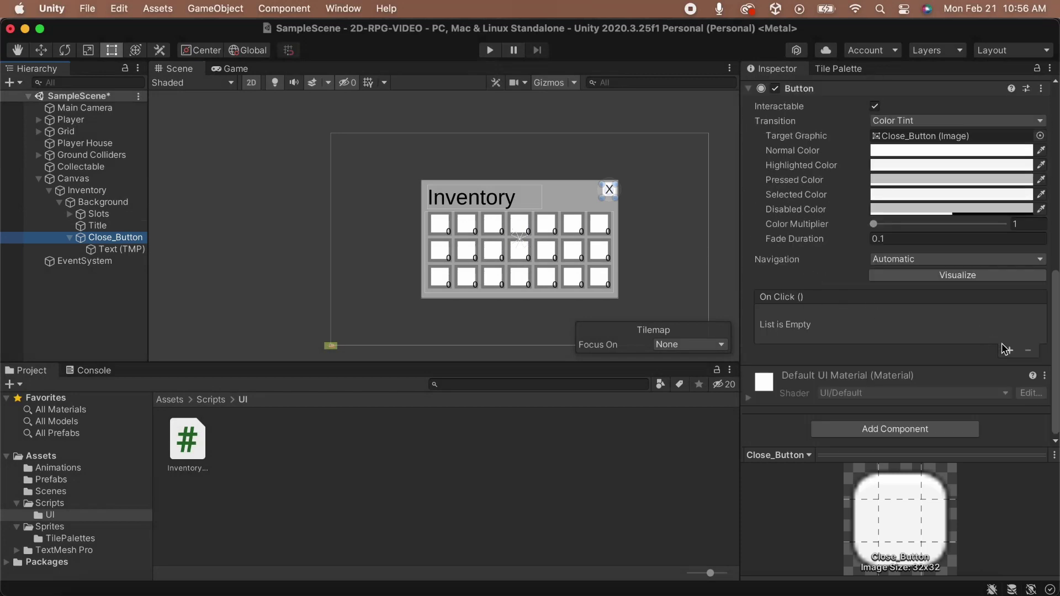
pyautogui.click(1009, 351)
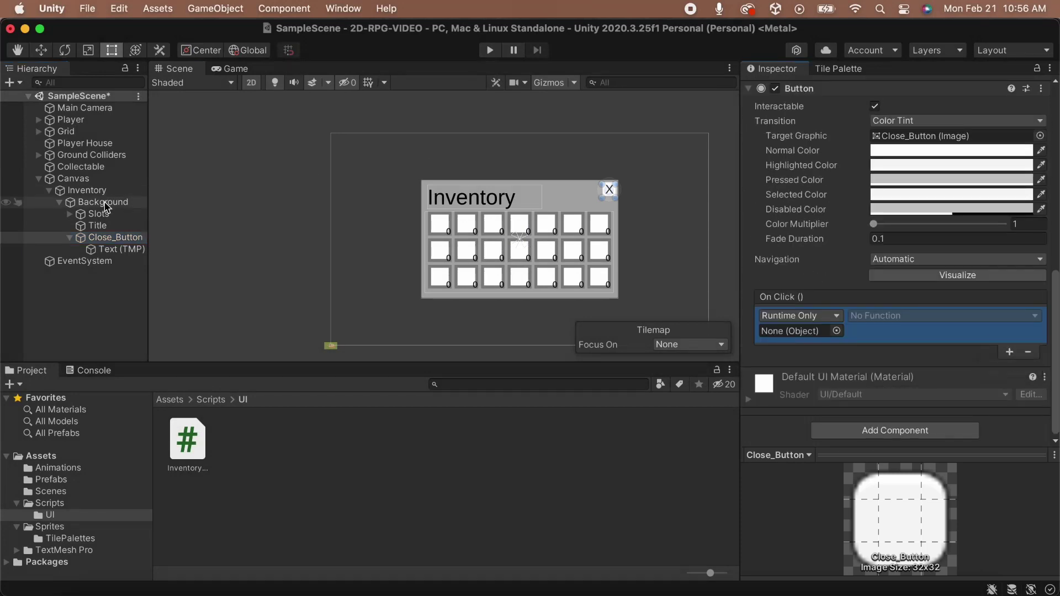
pyautogui.moveTo(103, 202); pyautogui.dragTo(106, 207)
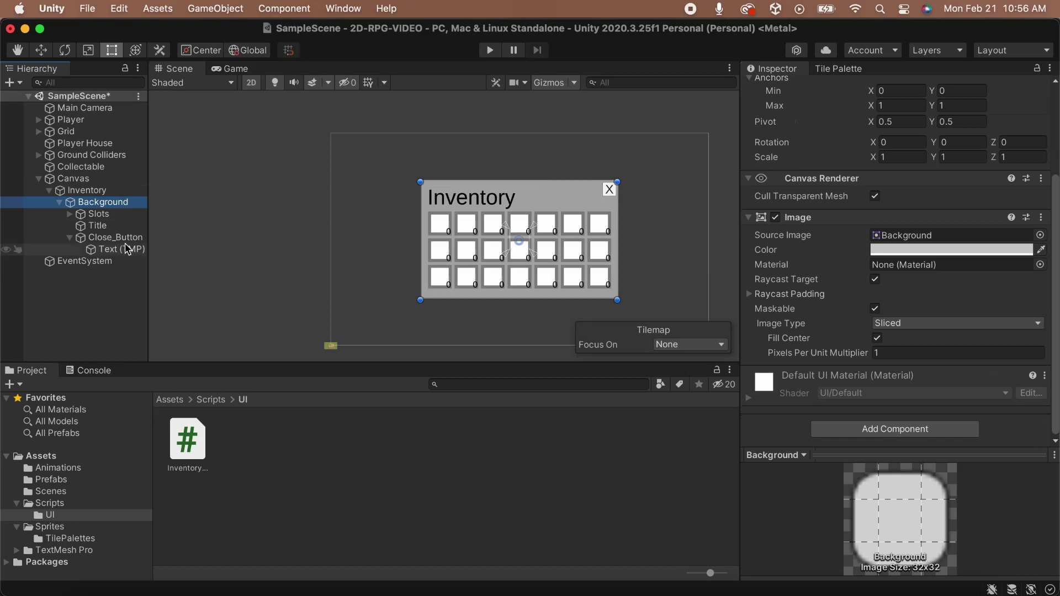
pyautogui.click(125, 241)
pyautogui.moveTo(87, 190); pyautogui.dragTo(796, 334)
pyautogui.click(937, 319)
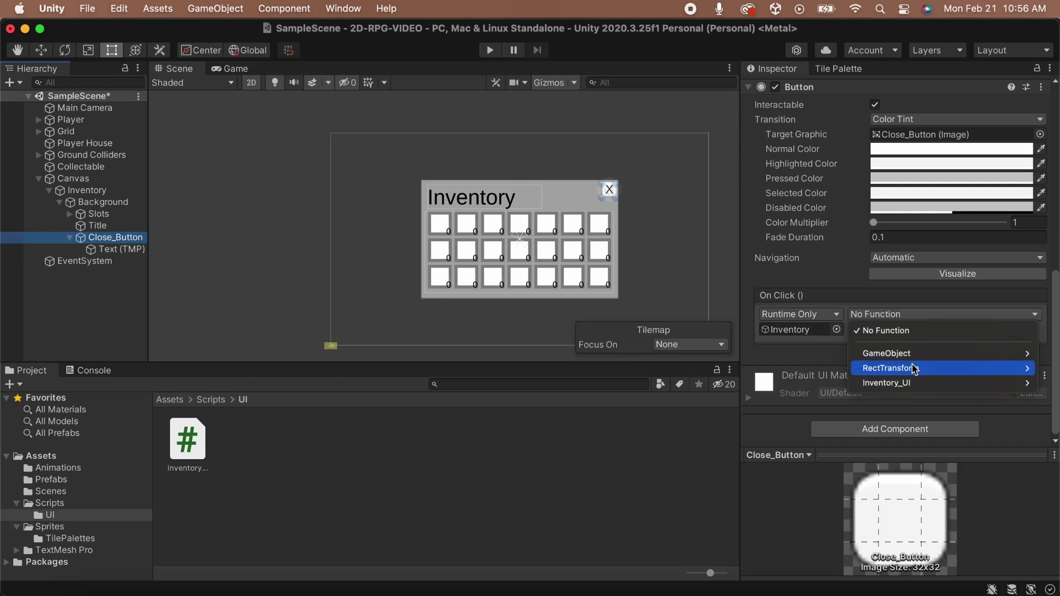
pyautogui.moveTo(912, 389)
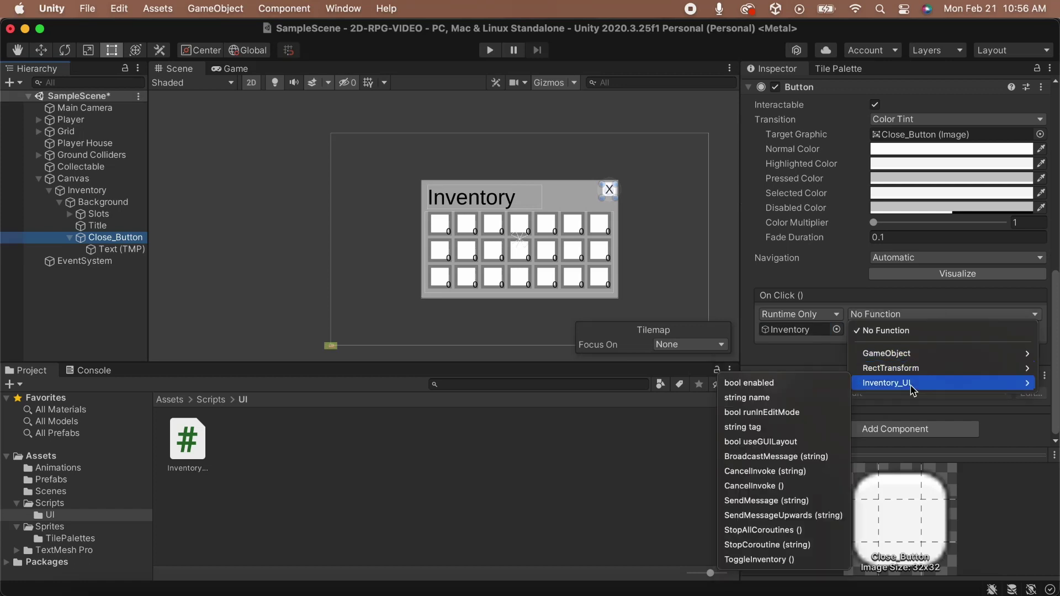
pyautogui.click(794, 559)
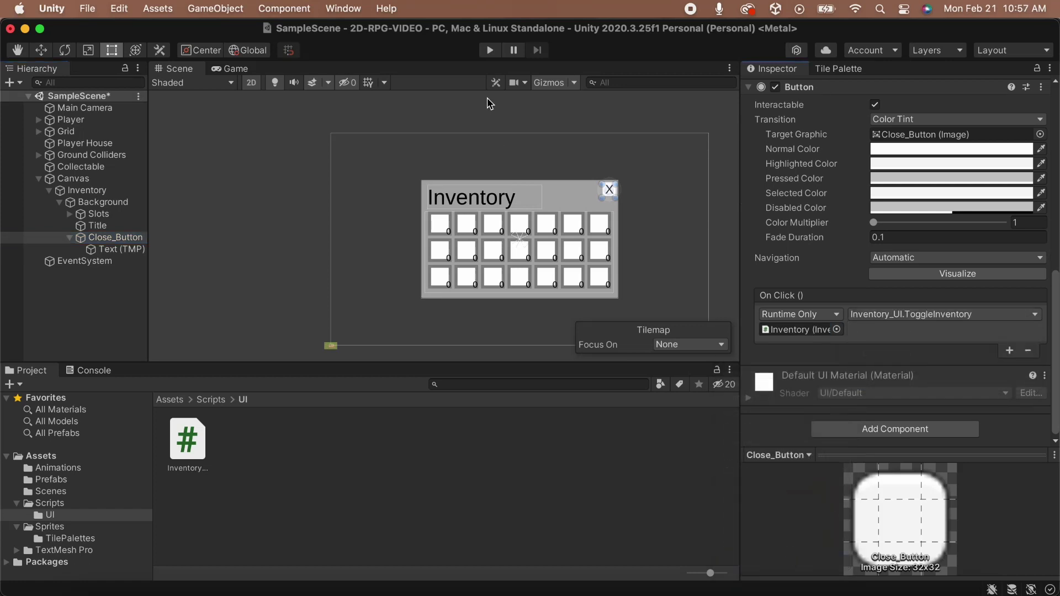
pyautogui.click(489, 51)
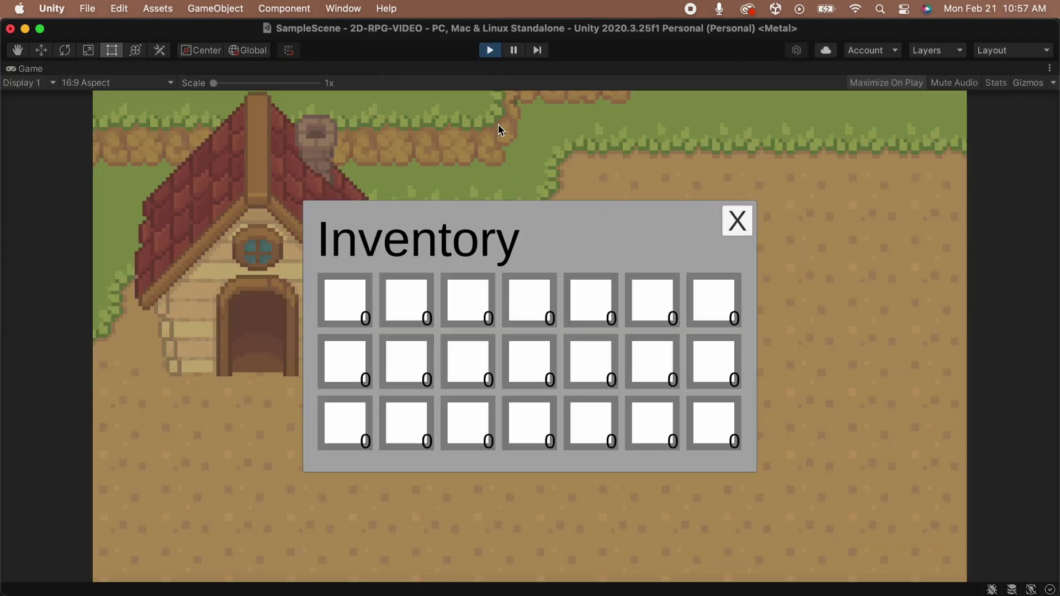
# - Toggle the inventory with the I key and close it twice via its X button
pyautogui.press('i')
pyautogui.press('i')
pyautogui.click(740, 220)
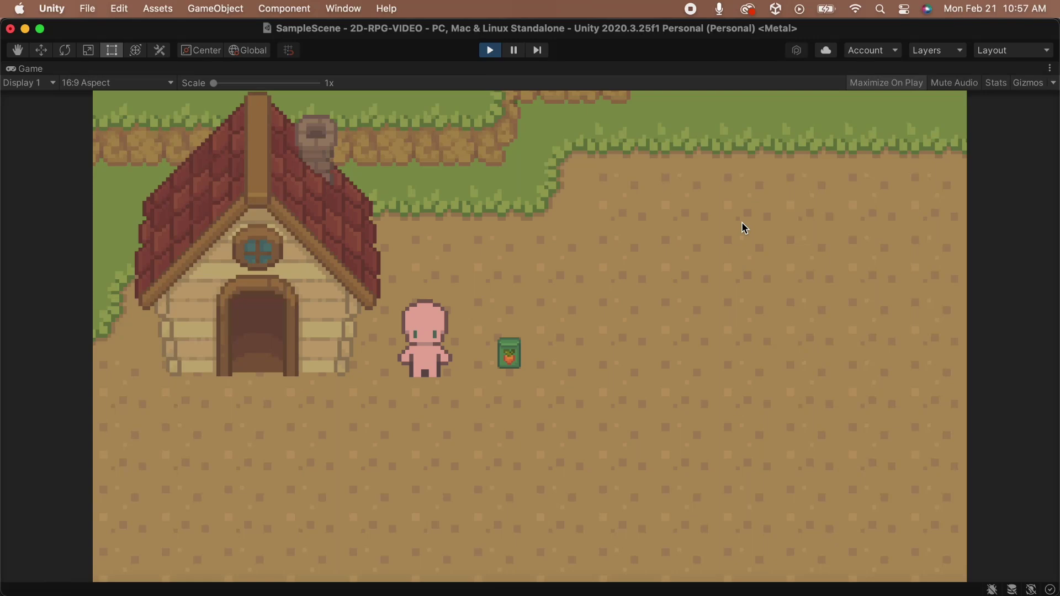
pyautogui.press('i')
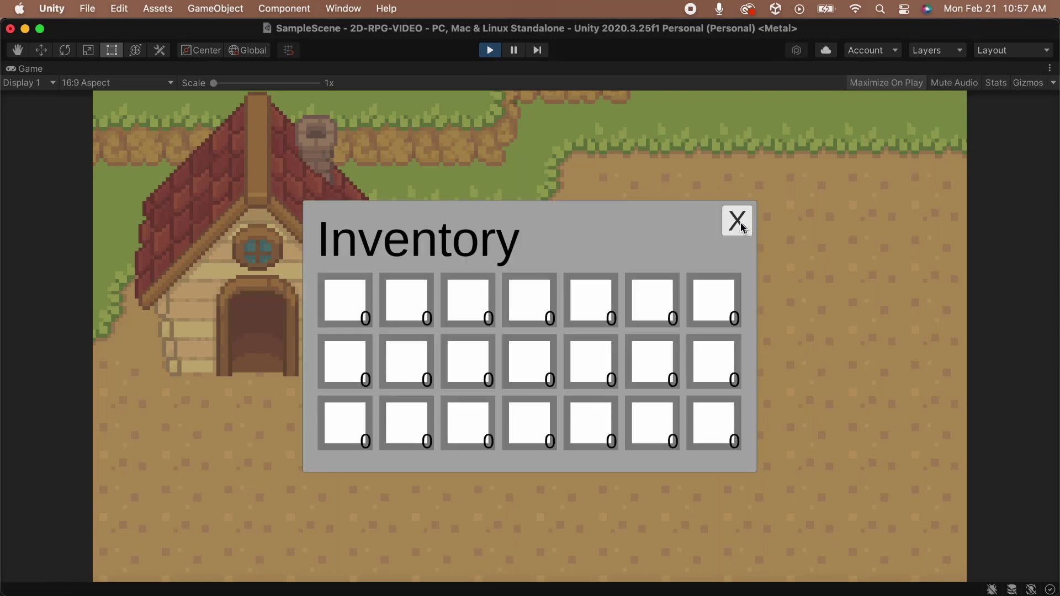
pyautogui.click(740, 220)
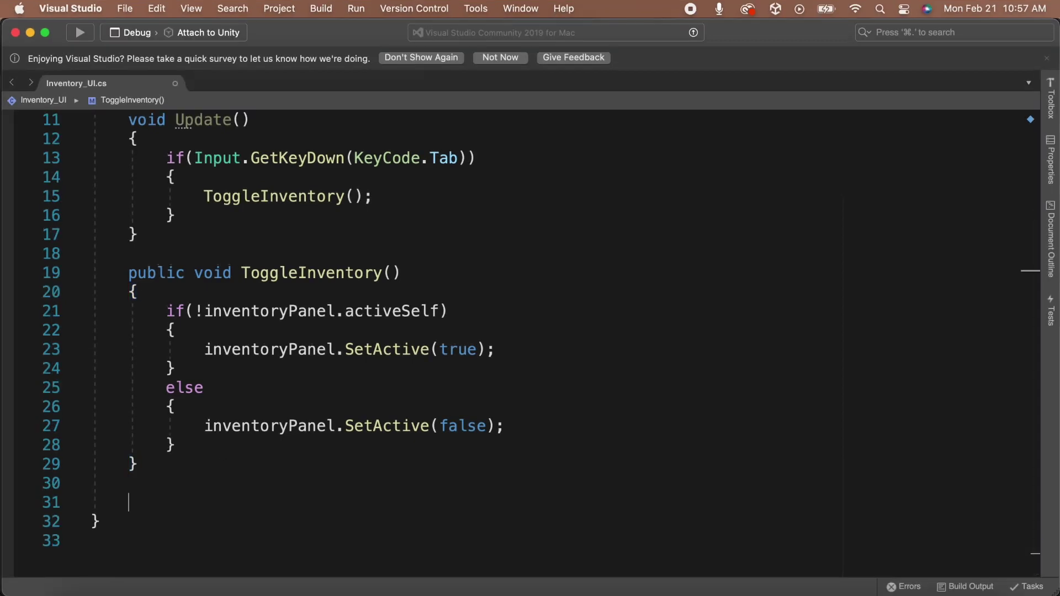
# - Add an empty Setup() method and call it after SetActive(true) in ToggleInventory
pyautogui.write('void Setup()')
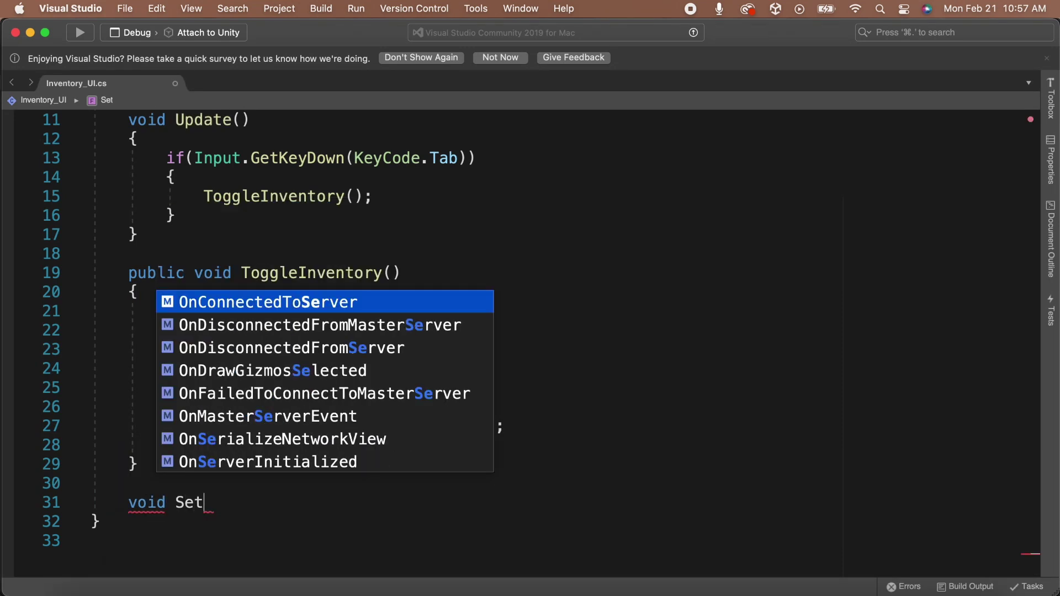
pyautogui.press('Return')
pyautogui.write('{')
pyautogui.press('Return')
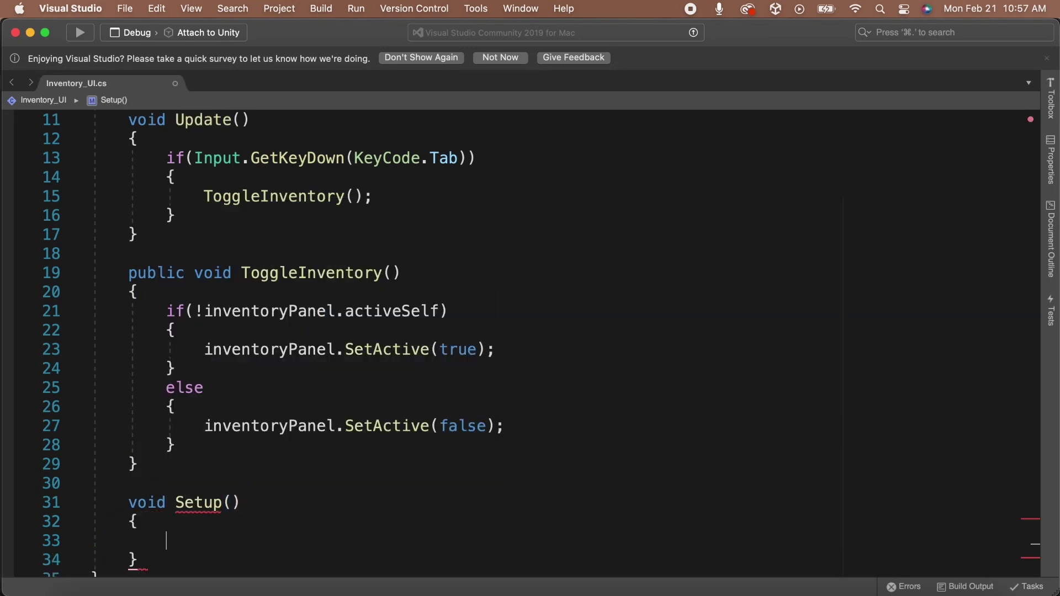
pyautogui.scroll(-2, 405, 460)
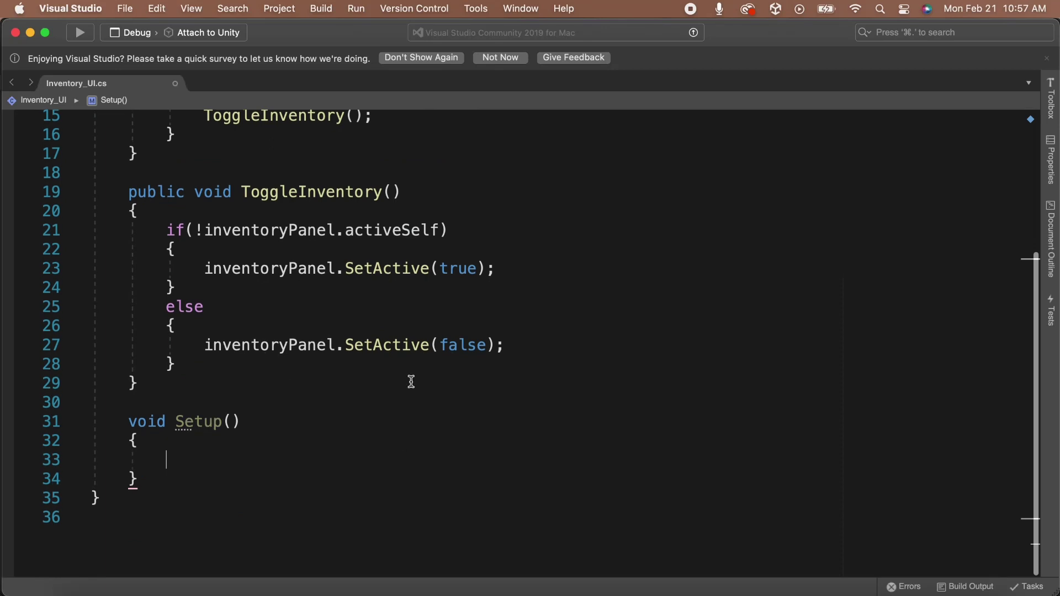
pyautogui.click(523, 268)
pyautogui.press('Return')
pyautogui.write('Set')
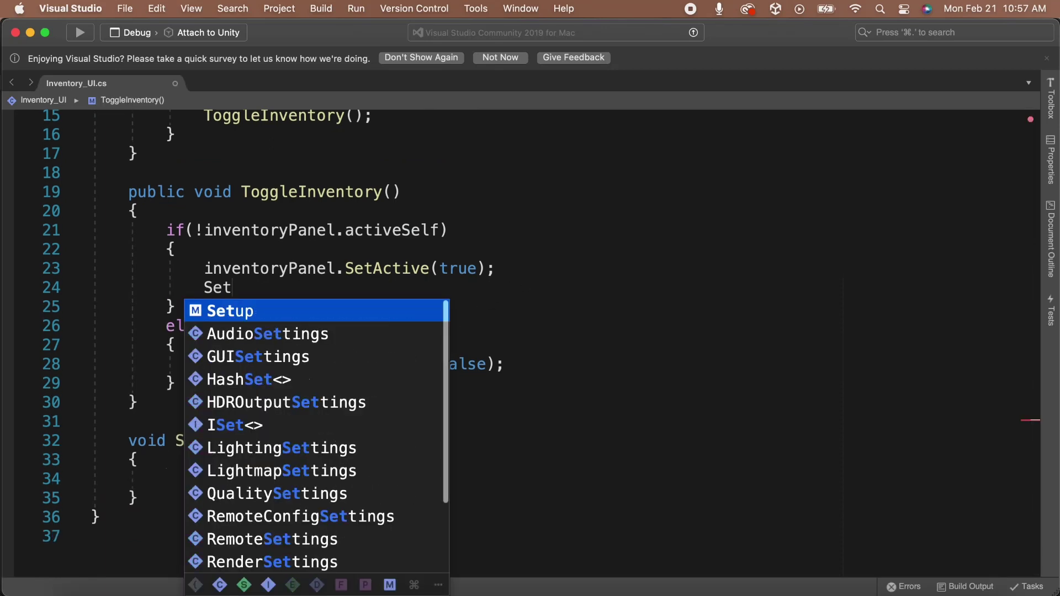
pyautogui.write('up();')
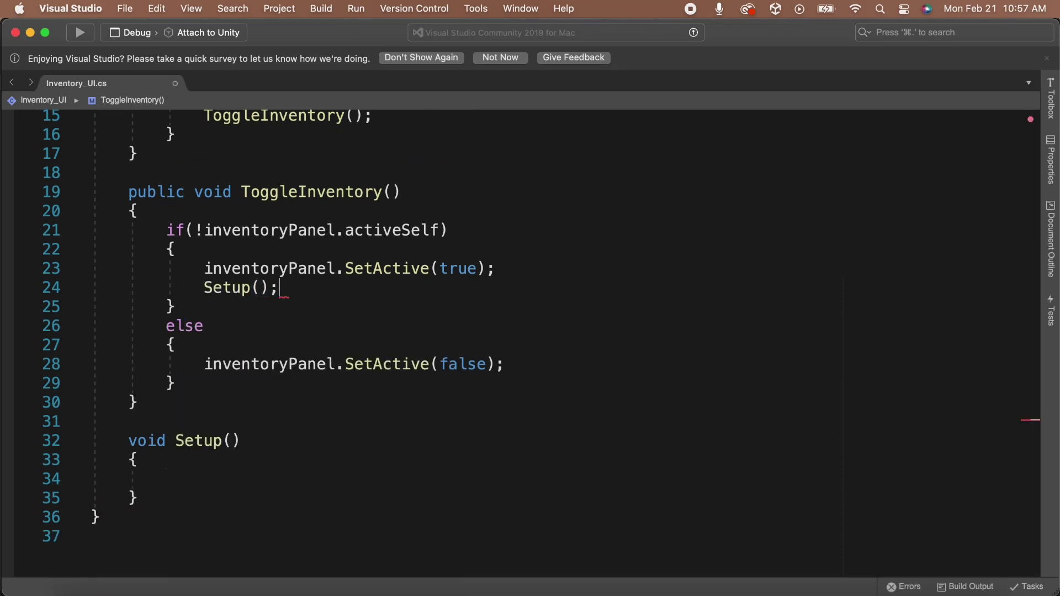
# - Declare a public Player player field below the inventoryPanel field
pyautogui.scroll(6, 446, 266)
pyautogui.click(461, 184)
pyautogui.press('Return')
pyautogui.press('Return')
pyautogui.write('public')
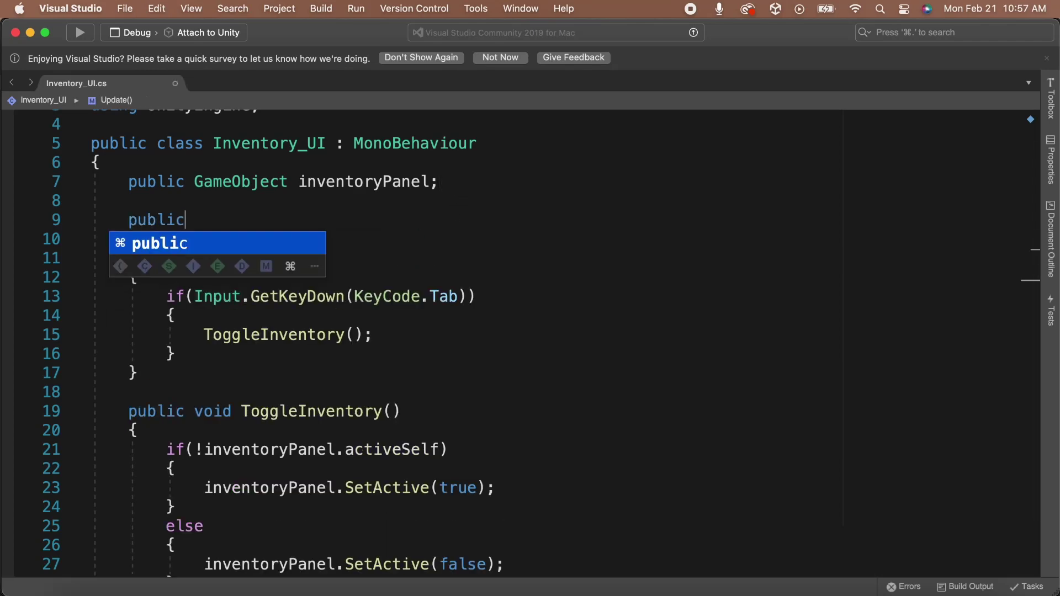
pyautogui.write(' Player player;')
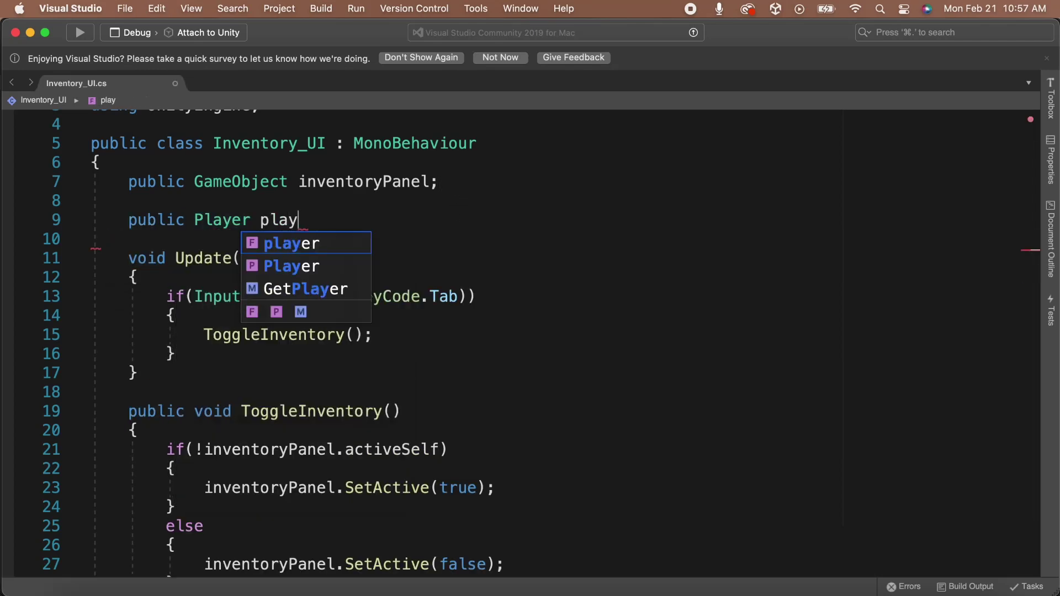
pyautogui.scroll(-1, 741, 260)
pyautogui.scroll(-2, 740, 260)
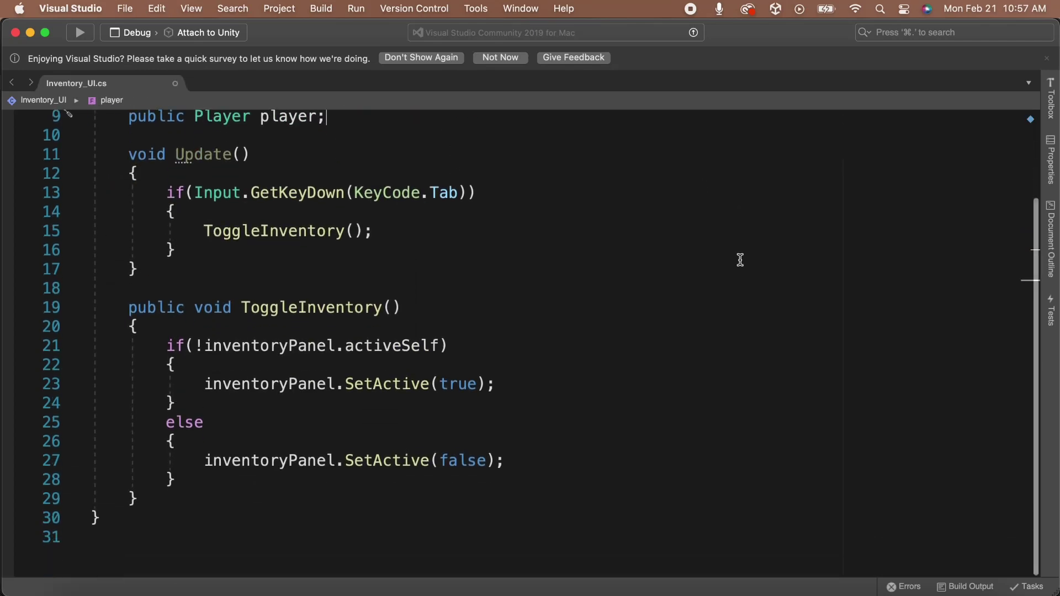
pyautogui.hotkey('ctrl', '-')
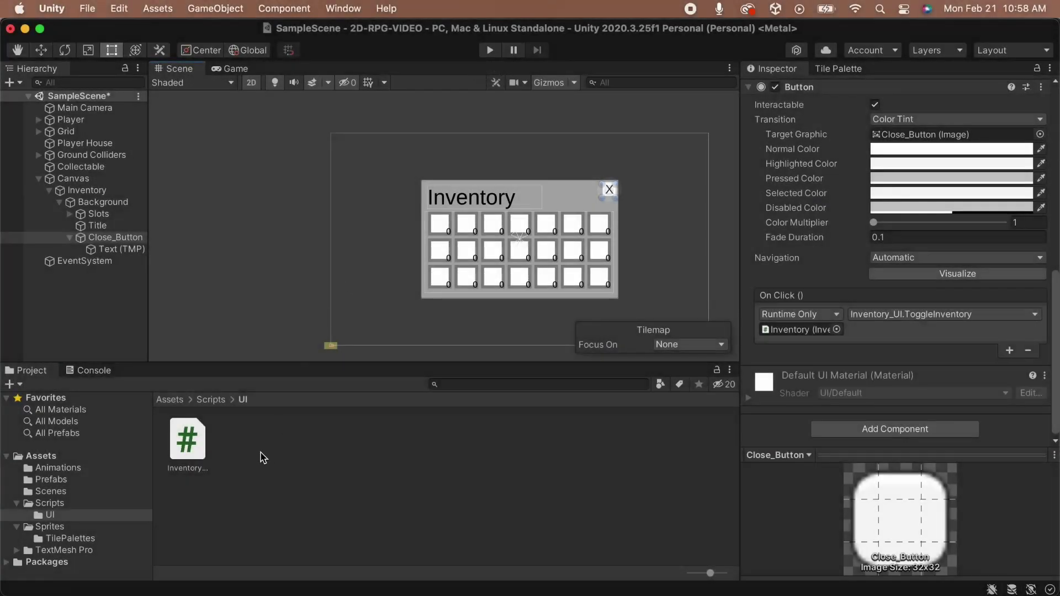
# - Create a new C# script named Slot_UI in the Scripts/UI folder of the Project window
pyautogui.click(263, 458)
pyautogui.rightClick(260, 455)
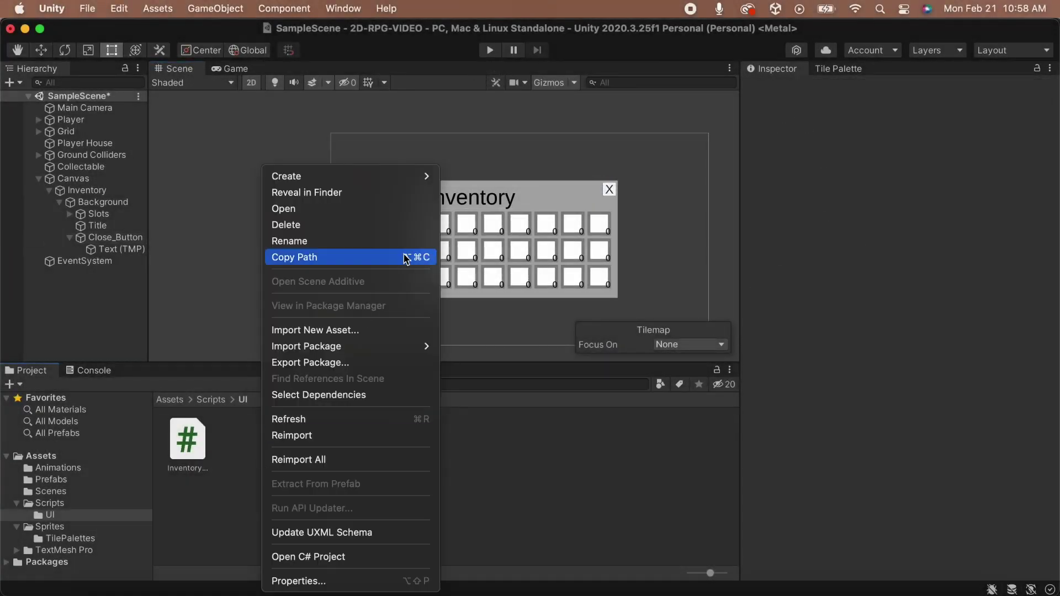
pyautogui.moveTo(415, 178)
pyautogui.click(540, 41)
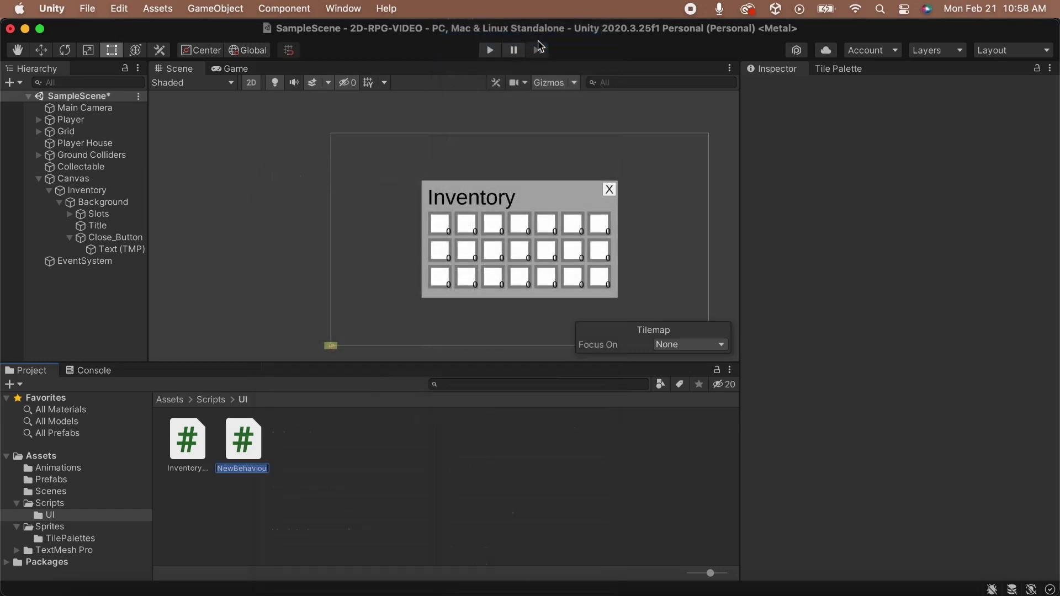
pyautogui.write('Slot_UI')
pyautogui.press('Return')
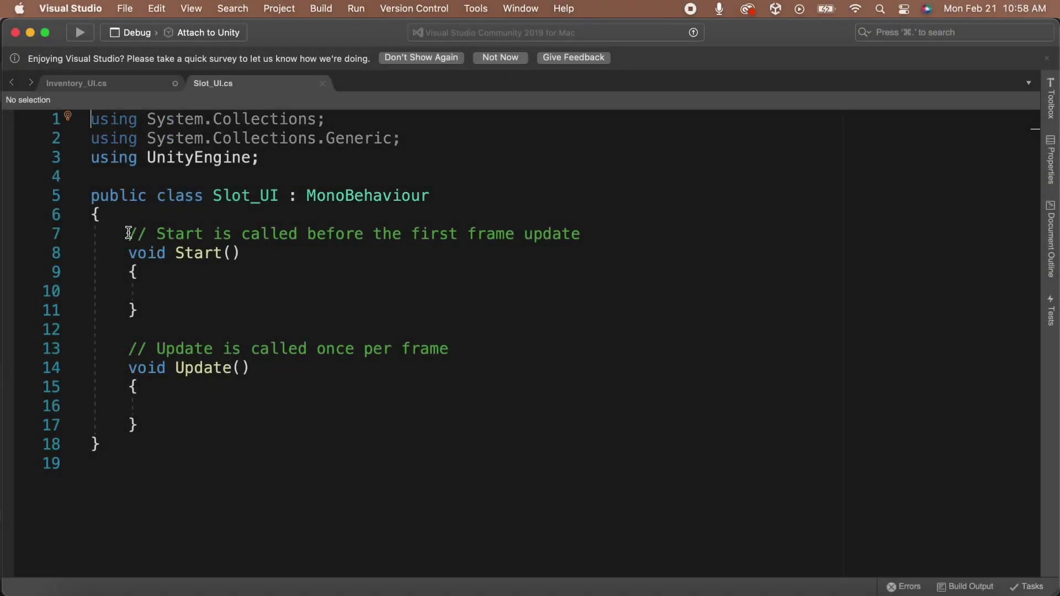
# - Remove Slot_UI's Start/Update methods and add 'public List<Slot_UI> slots = new List<Slot_UI>();' to Inventory_UI
pyautogui.moveTo(128, 234); pyautogui.dragTo(171, 421)
pyautogui.press('BackSpace')
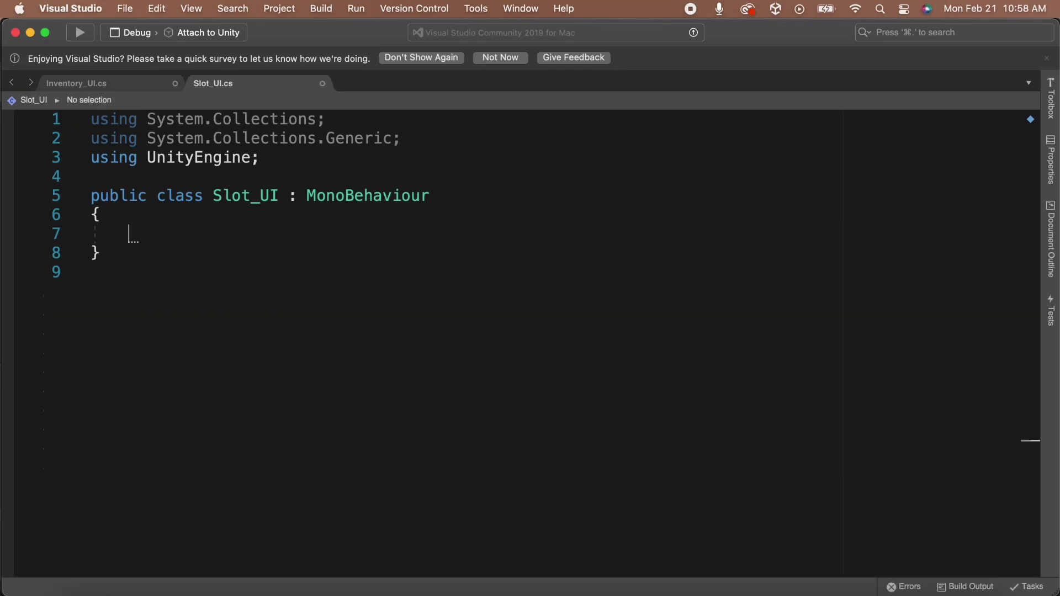
pyautogui.click(99, 84)
pyautogui.click(345, 202)
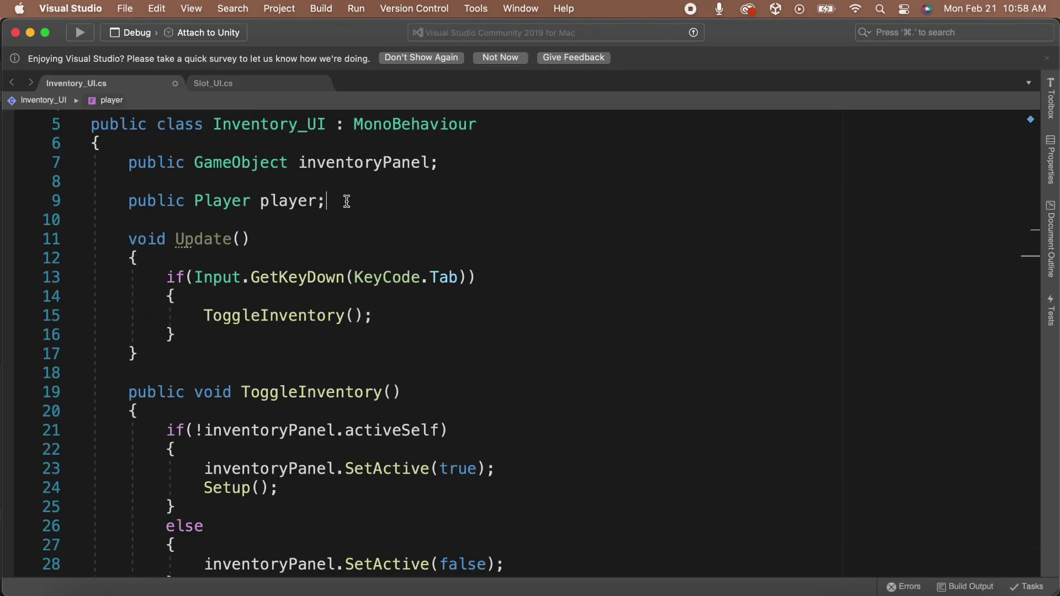
pyautogui.press('Return')
pyautogui.press('Return')
pyautogui.write('public List<Slot>')
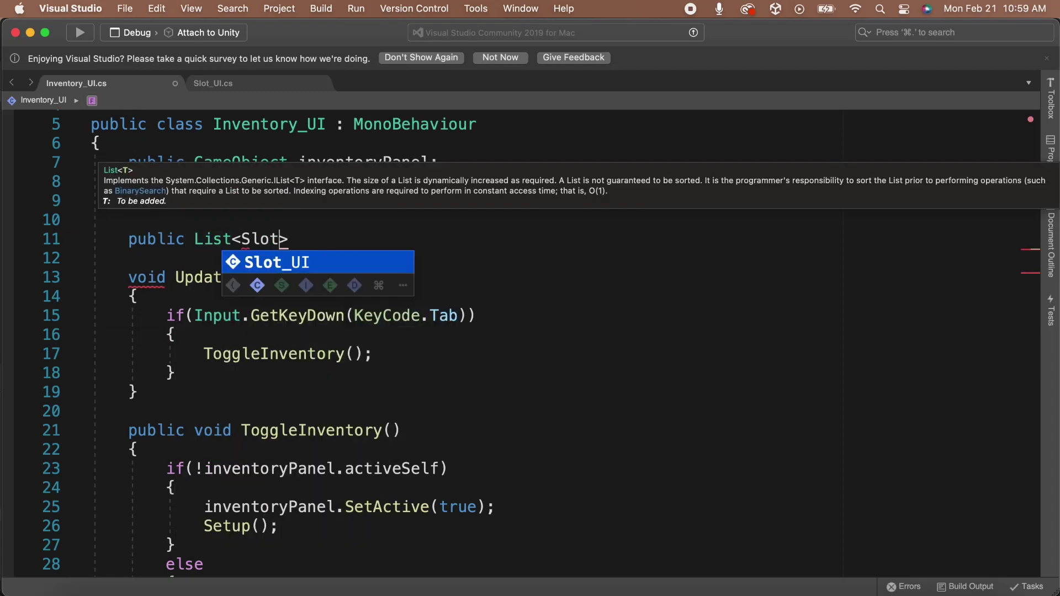
pyautogui.press('Tab')
pyautogui.write('> slots = new')
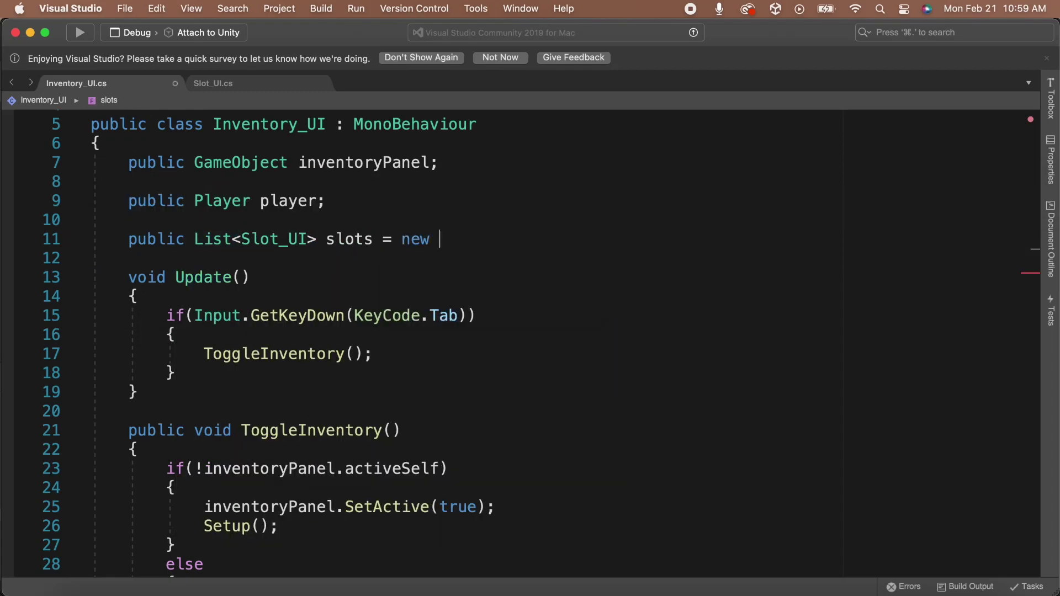
pyautogui.press('Tab')
pyautogui.write('();')
# - In Setup(), add an if block checking slots.Count == player.inventory.slots.Count
pyautogui.scroll(-10, 473, 314)
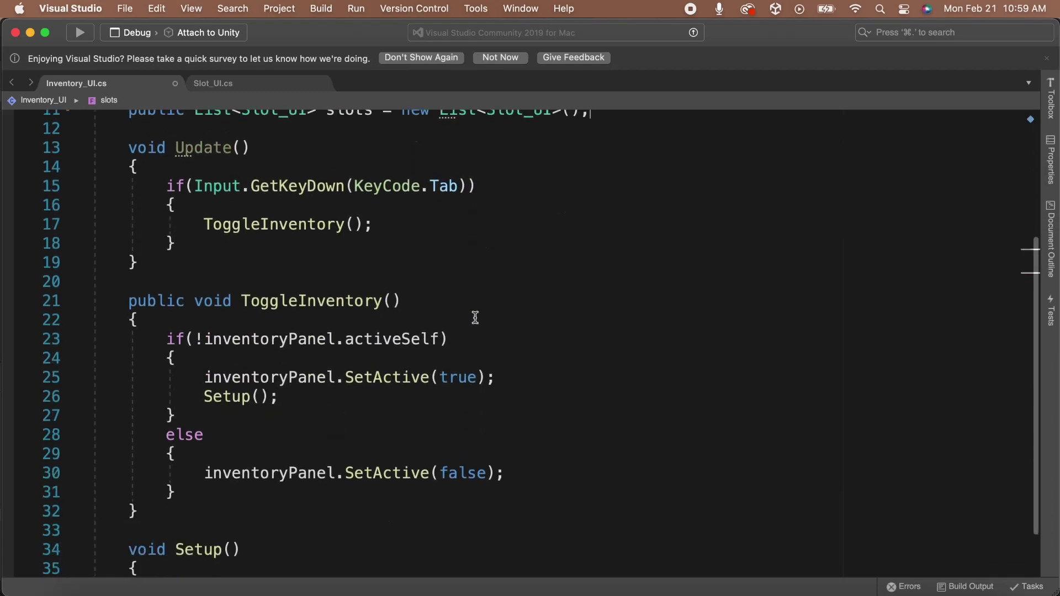
pyautogui.scroll(5, 363, 371)
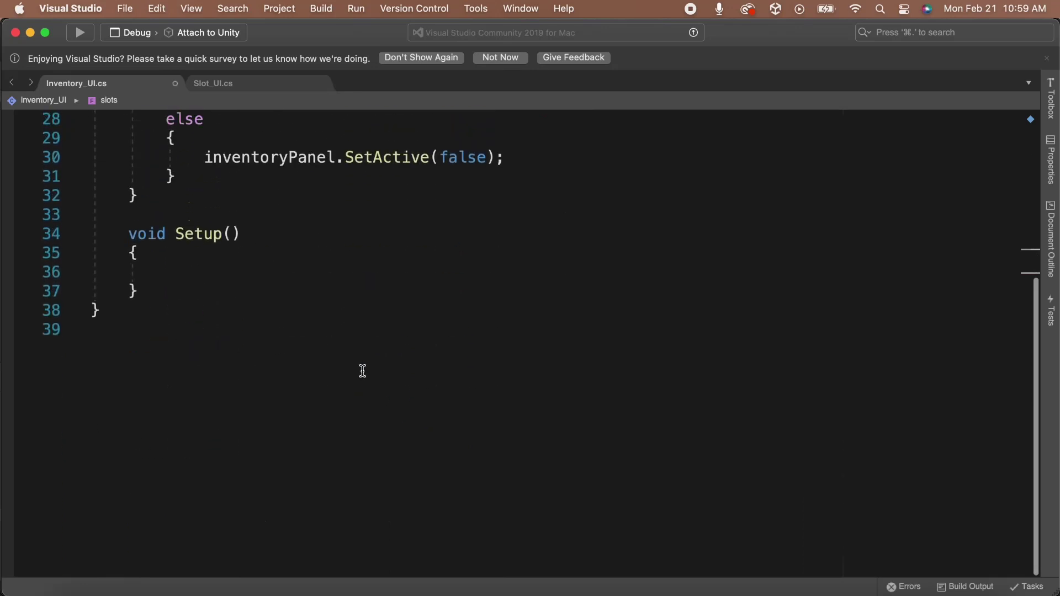
pyautogui.click(296, 338)
pyautogui.write('if(slo')
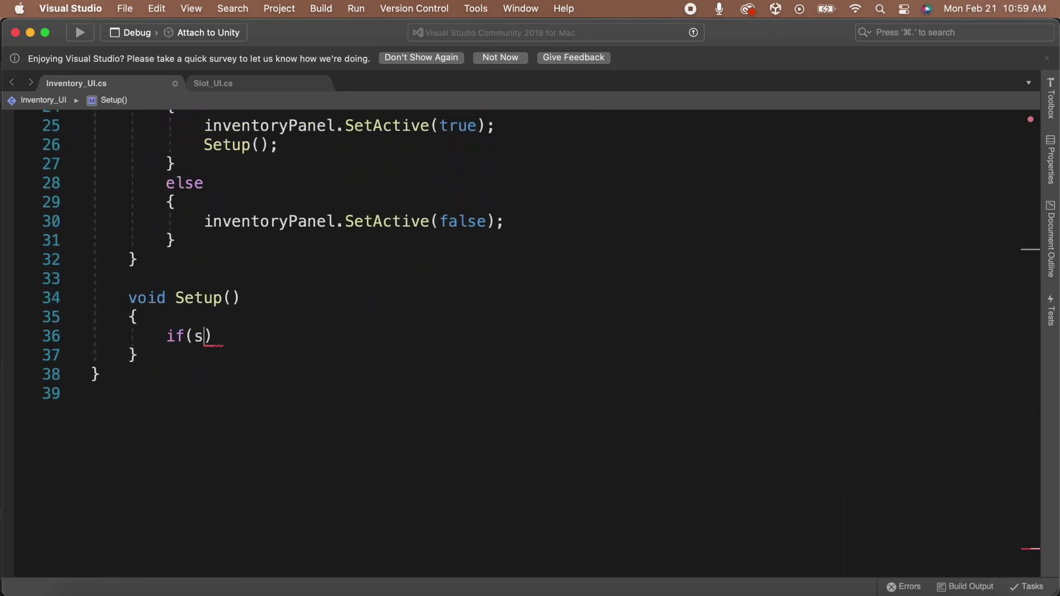
pyautogui.write('ts.c')
pyautogui.press('BackSpace')
pyautogui.write('Count == player.inventory.')
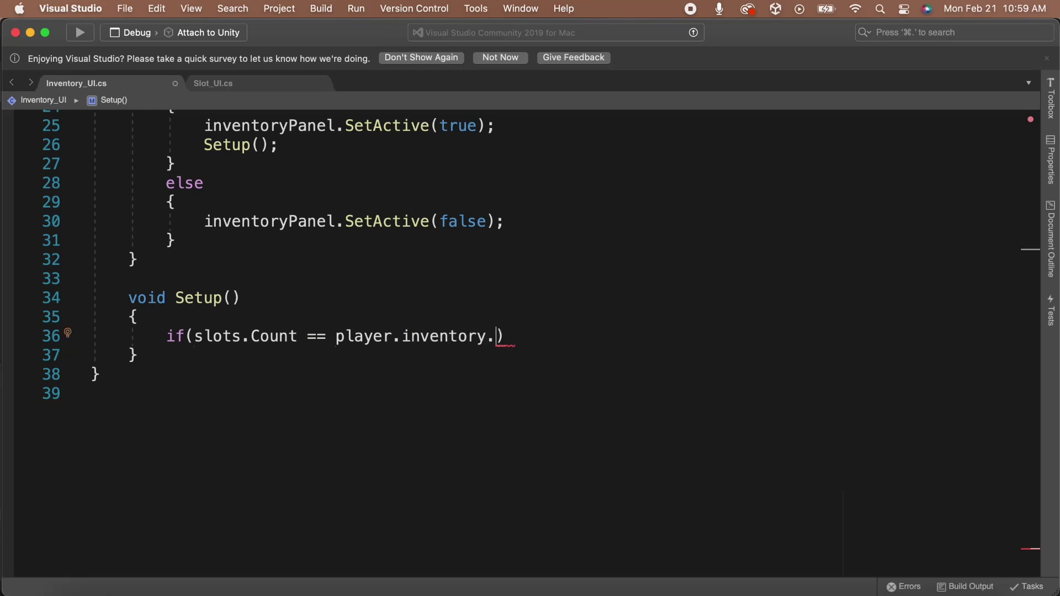
pyautogui.write('slots.cou')
pyautogui.press('BackSpace')
pyautogui.press('Tab')
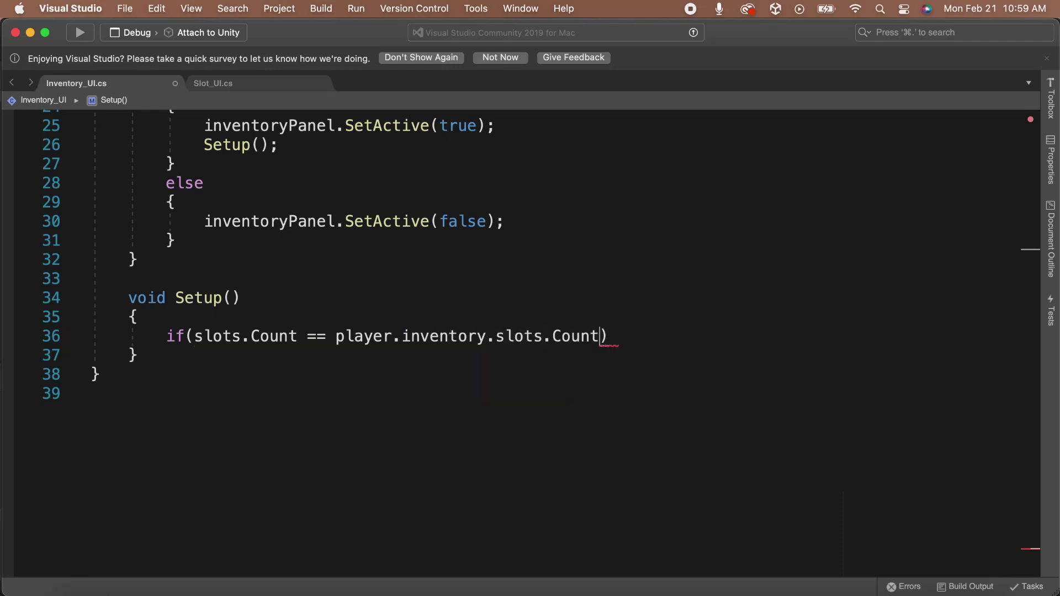
pyautogui.press('Right')
pyautogui.press('Return')
pyautogui.write('{')
pyautogui.press('Return')
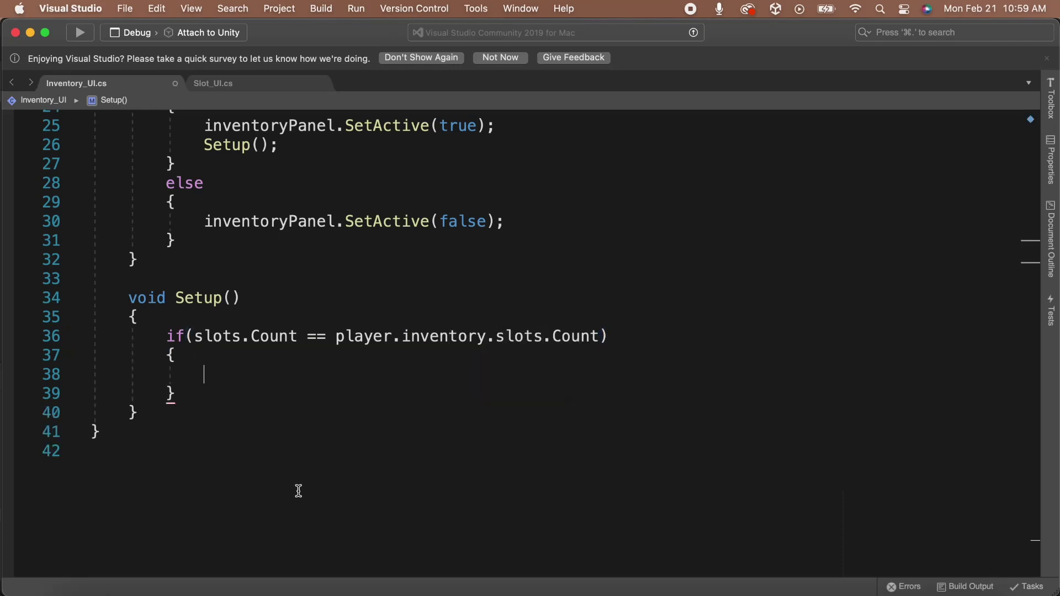
# - Inside it, loop over slots and check player.inventory.slots[i].type != CollectableType.NONE
pyautogui.write('for(int i ')
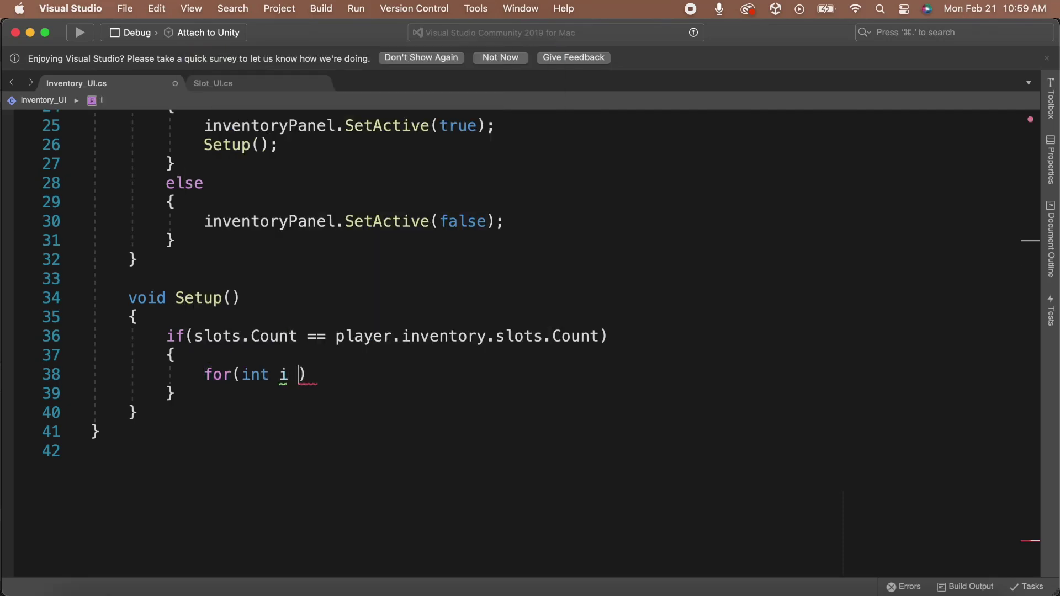
pyautogui.write('= 0; i < sl')
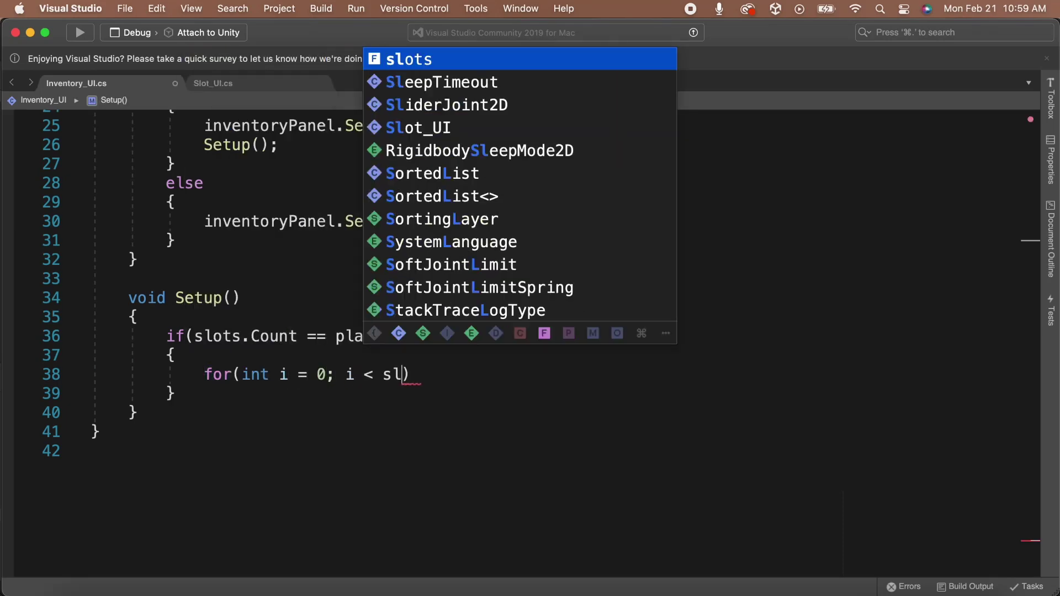
pyautogui.write('ots.Count')
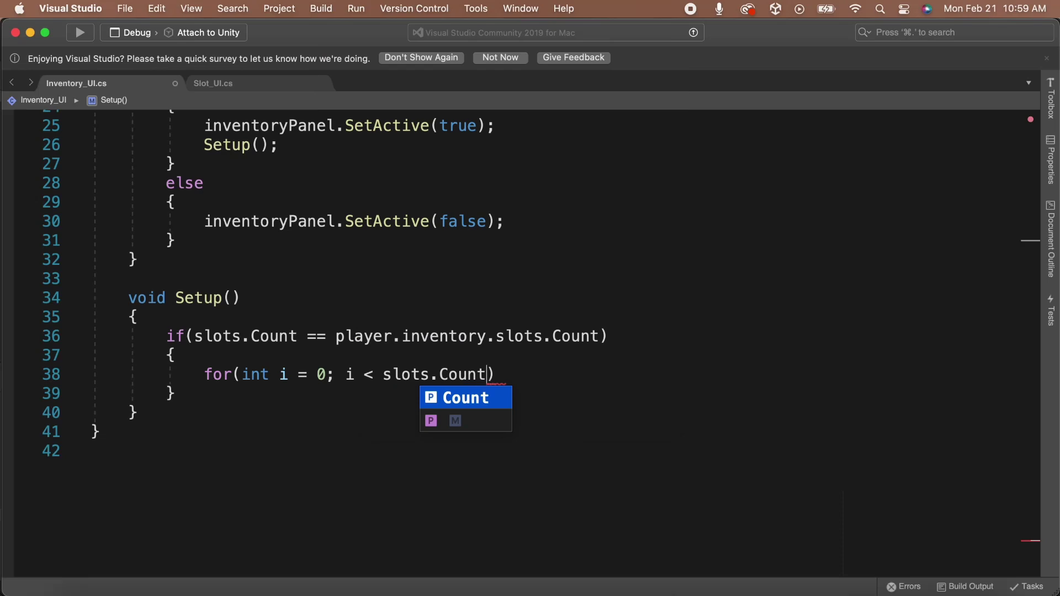
pyautogui.write('; i++)')
pyautogui.press('Return')
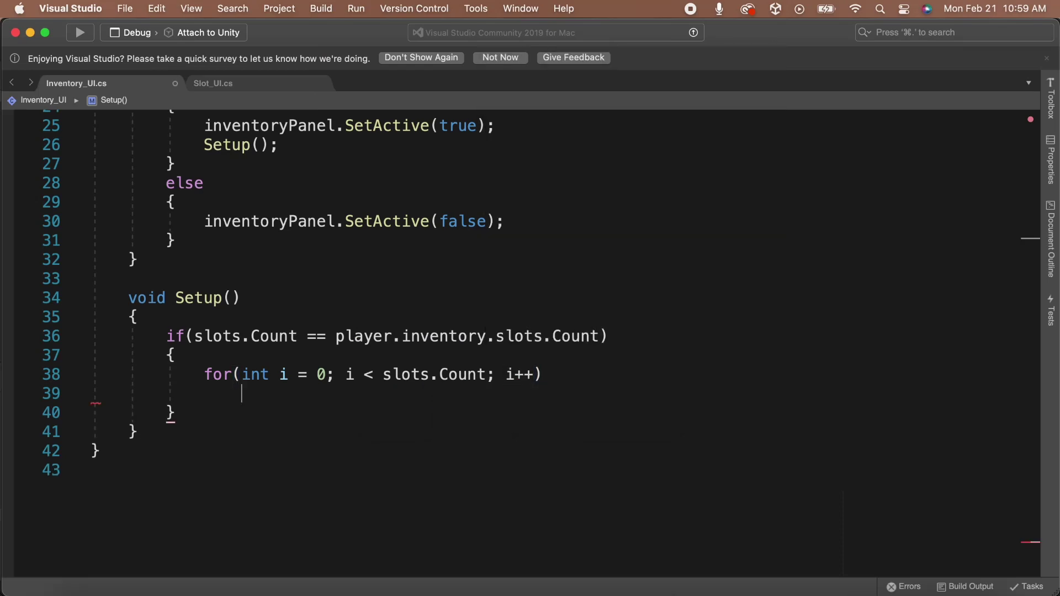
pyautogui.write('{')
pyautogui.press('Return')
pyautogui.write('if(pla')
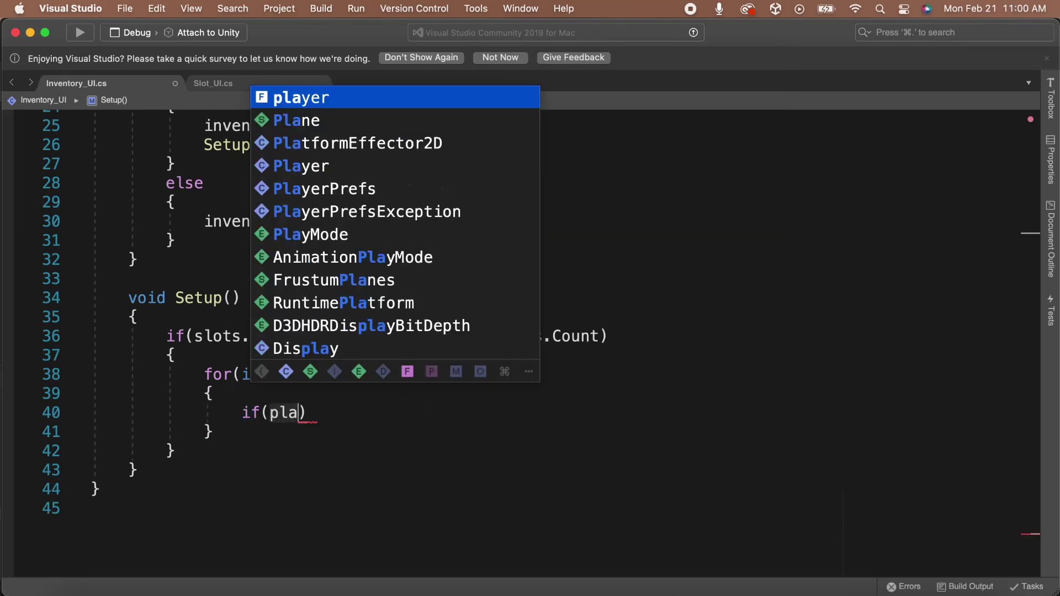
pyautogui.write('yer.inventory.sl')
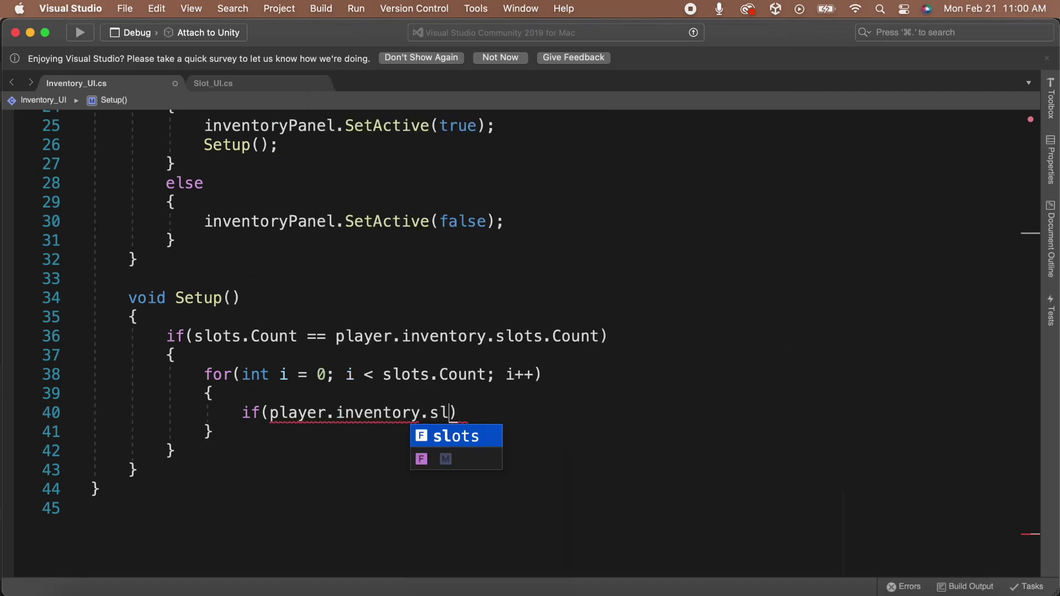
pyautogui.write('ots[i].')
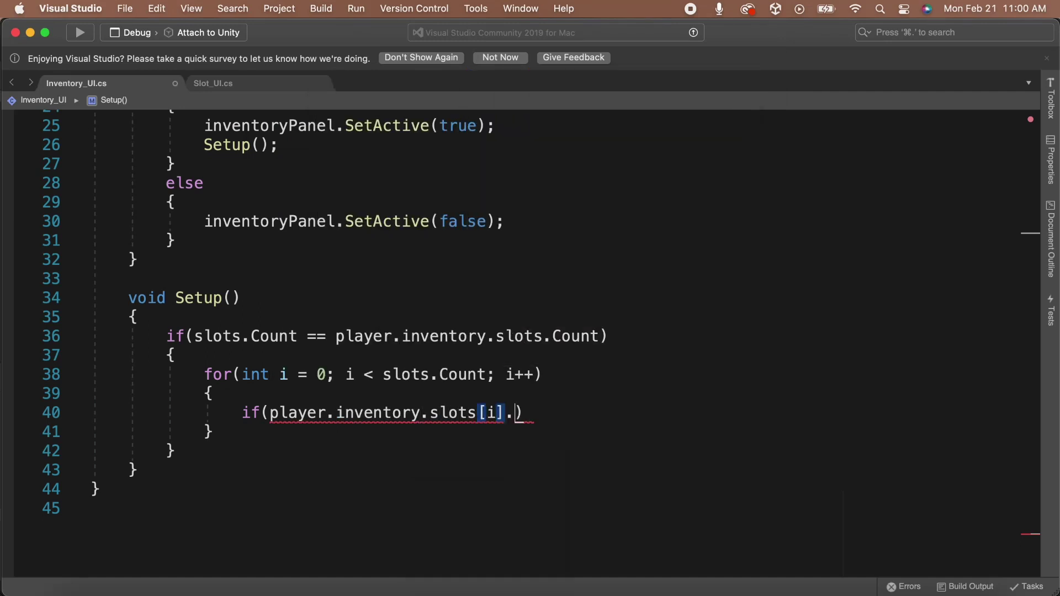
pyautogui.write('type != ')
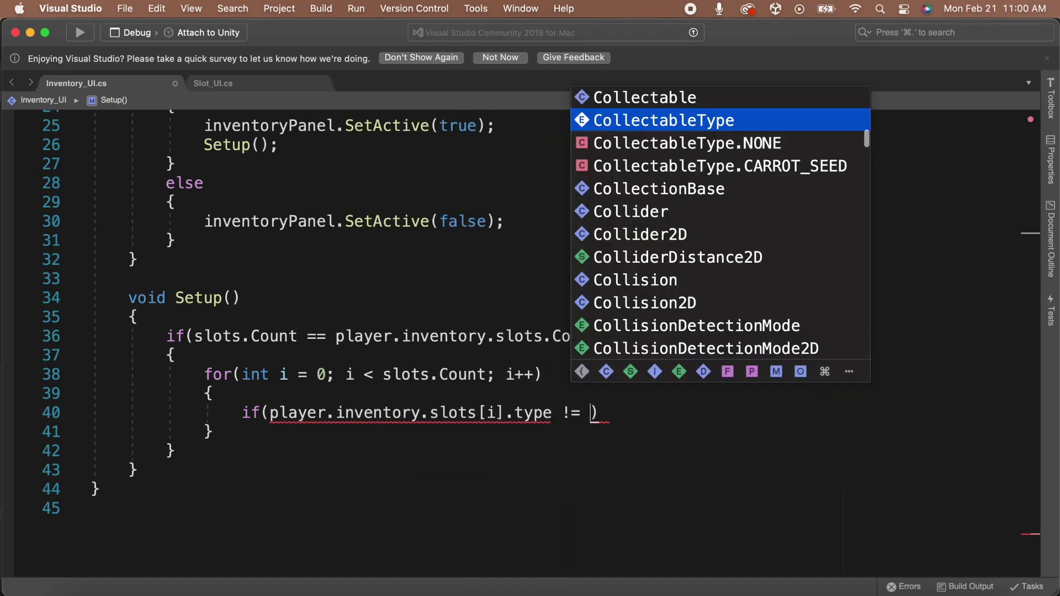
pyautogui.write('n')
pyautogui.press('BackSpace')
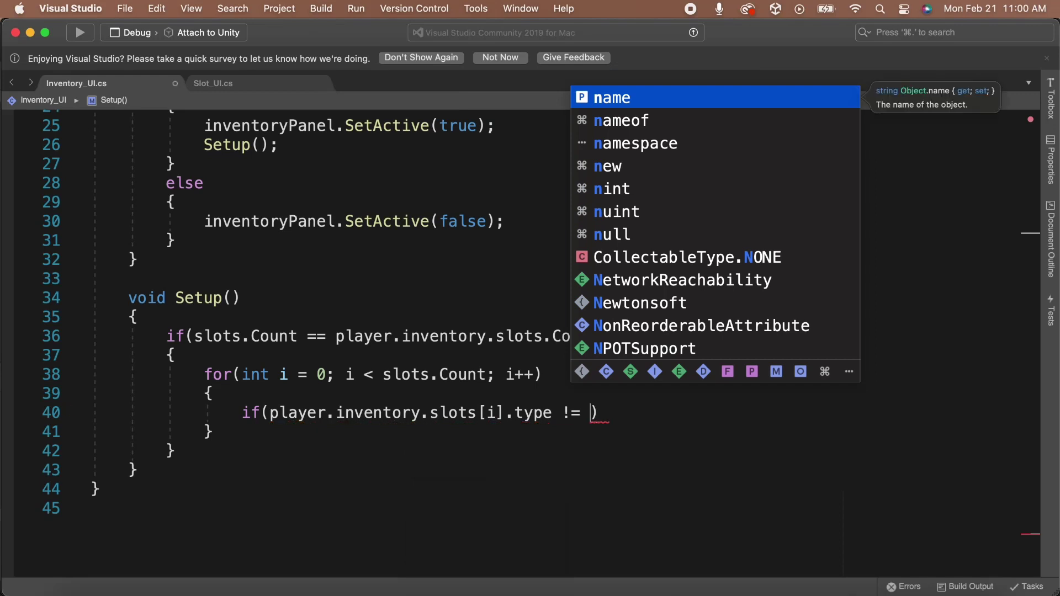
pyautogui.write('Collec')
pyautogui.press('Down')
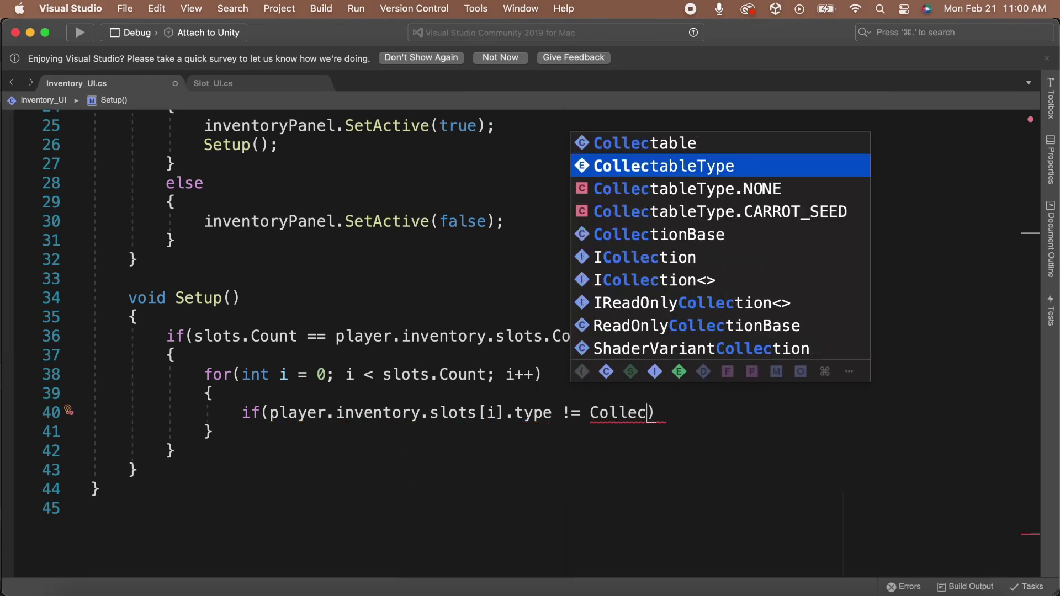
pyautogui.press('Down')
pyautogui.press('Return')
pyautogui.press('Right')
pyautogui.press('Return')
pyautogui.write('{')
pyautogui.press('Return')
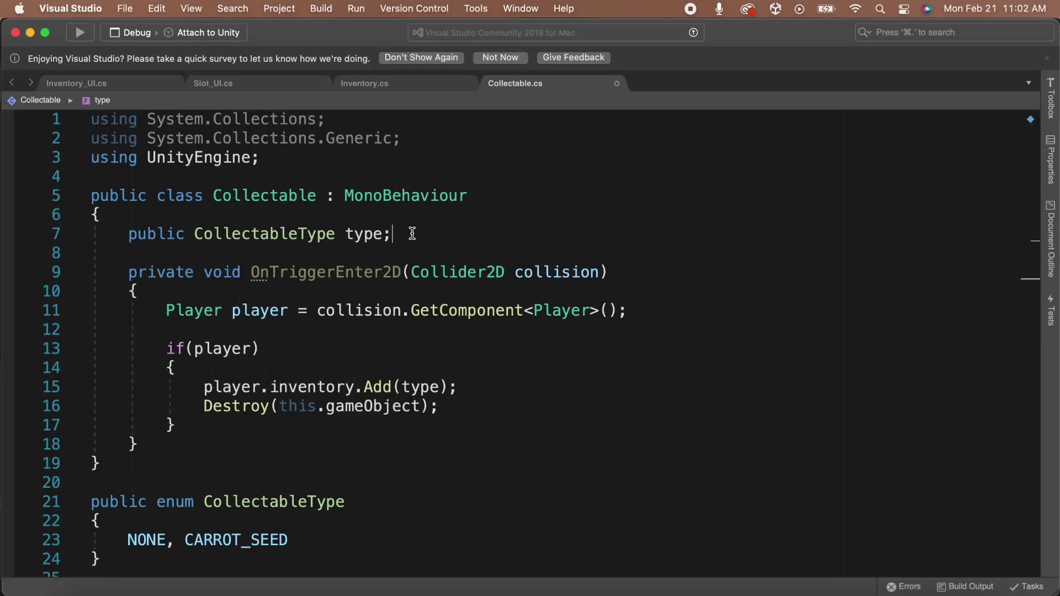
# - Add a 'public Sprite icon;' field to the Collectable script and save it
pyautogui.click(409, 234)
pyautogui.press('Return')
pyautogui.write('publi')
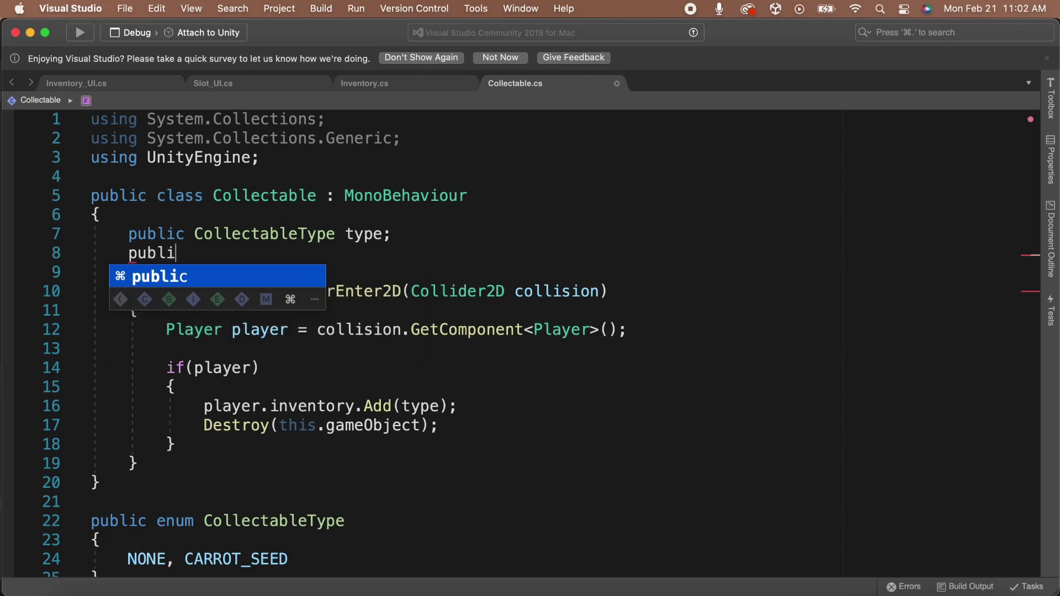
pyautogui.write('c Sprite ')
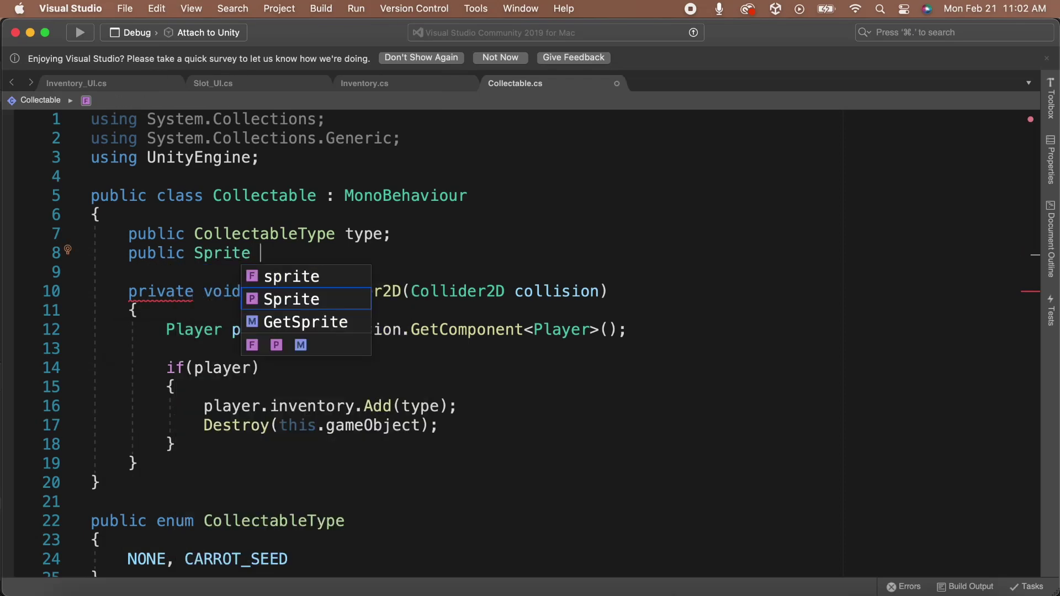
pyautogui.write('item')
pyautogui.press('BackSpace')
pyautogui.press('BackSpace')
pyautogui.press('BackSpace')
pyautogui.write('co')
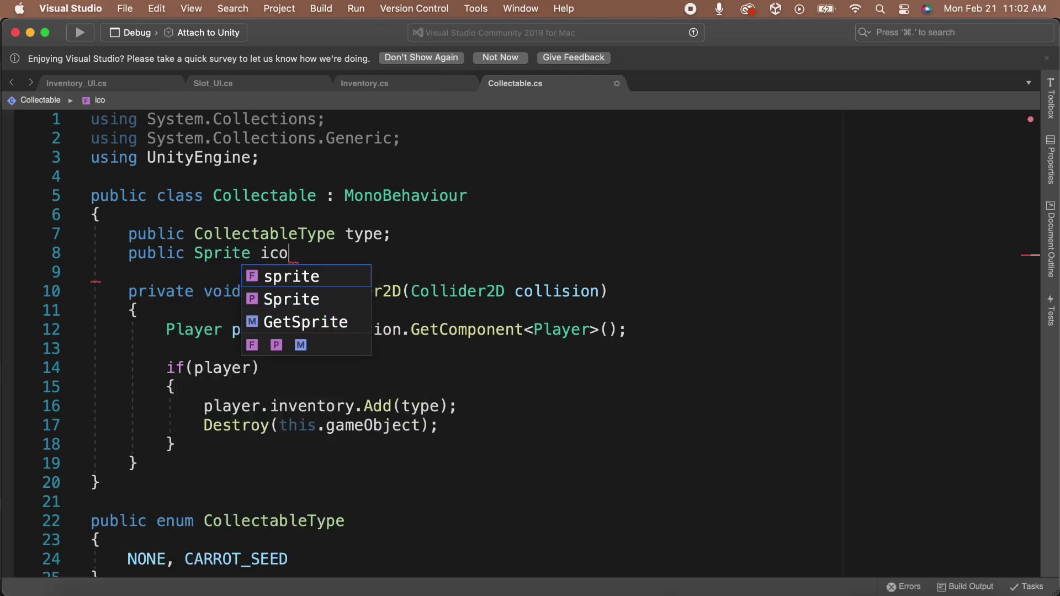
pyautogui.write('n;')
pyautogui.press('super+s')
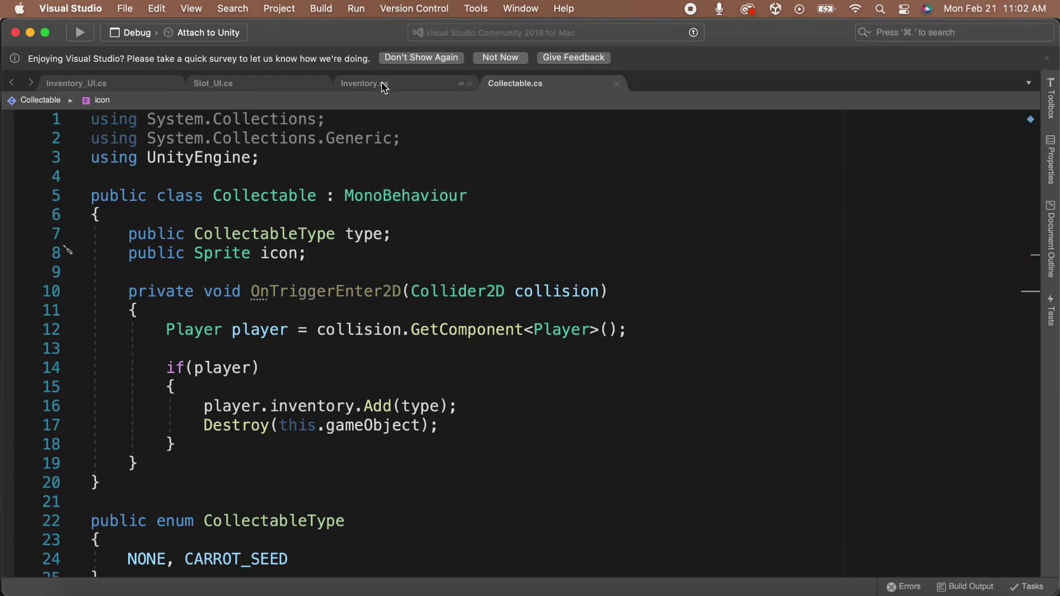
# - In Inventory.cs, add 'public Sprite icon;' below maxAllowed in the Slot class and save
pyautogui.click(385, 84)
pyautogui.click(425, 341)
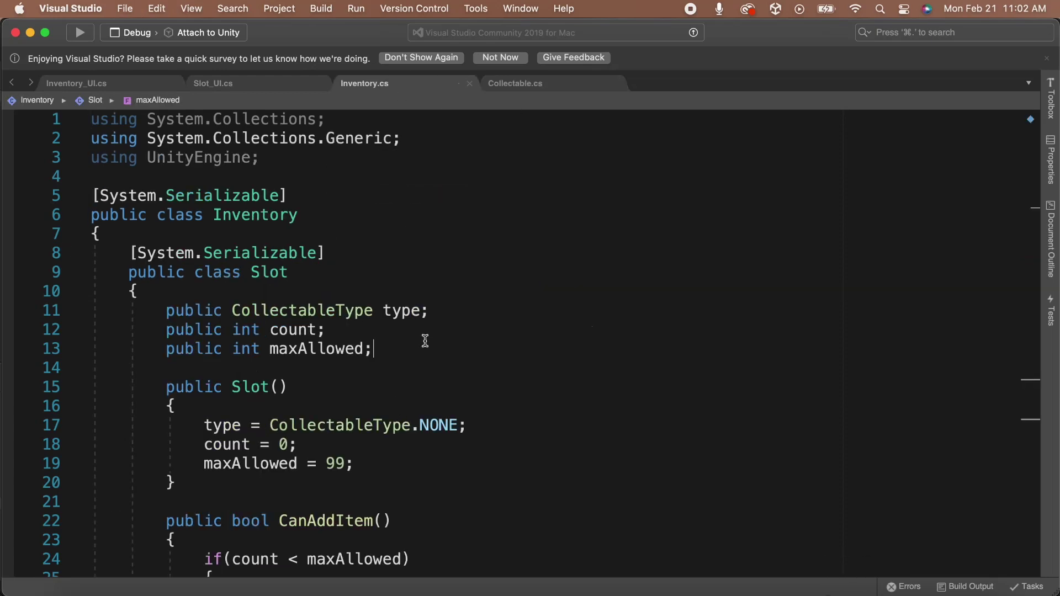
pyautogui.press('Return')
pyautogui.press('Return')
pyautogui.write('public S')
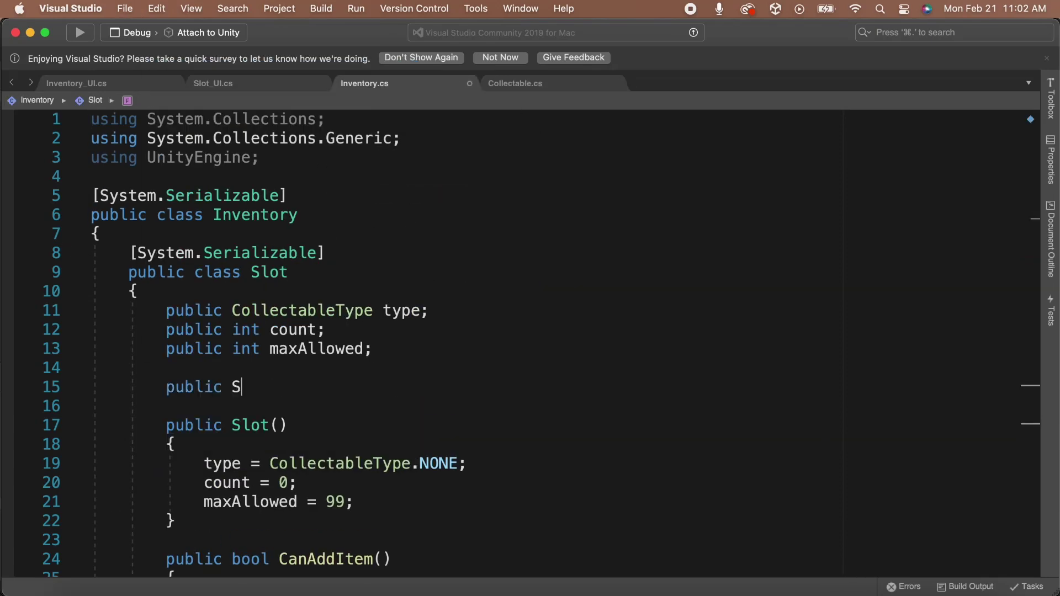
pyautogui.write('prite icon;')
pyautogui.press('super+s')
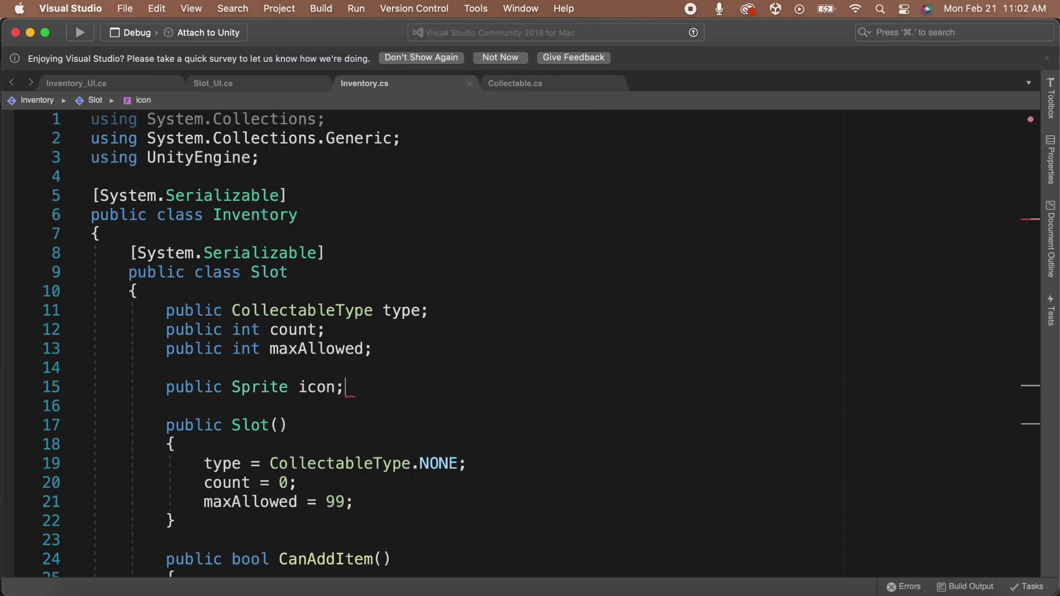
pyautogui.scroll(-5, 606, 371)
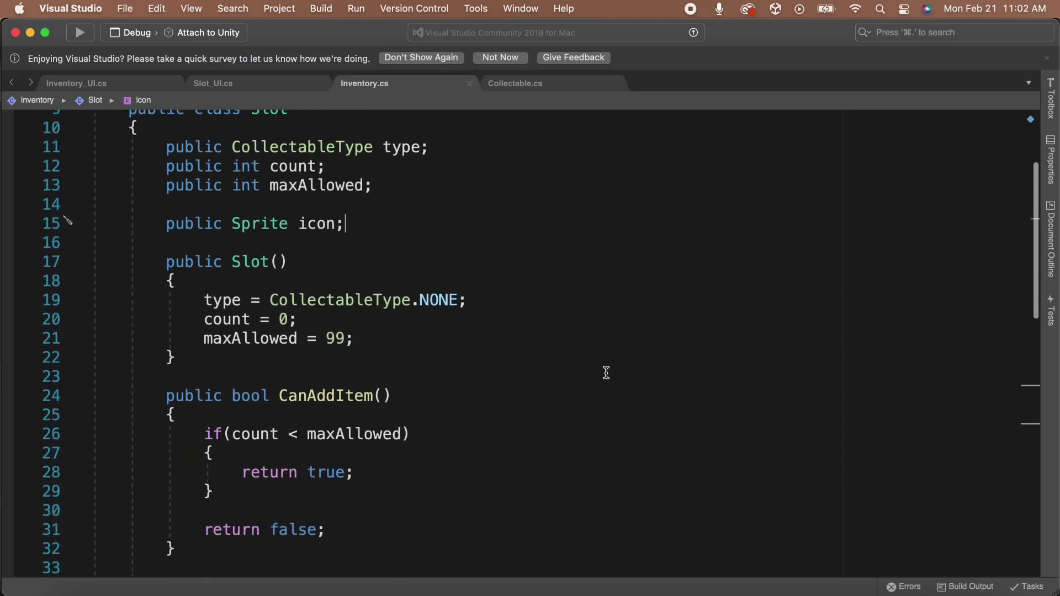
pyautogui.scroll(-8, 606, 372)
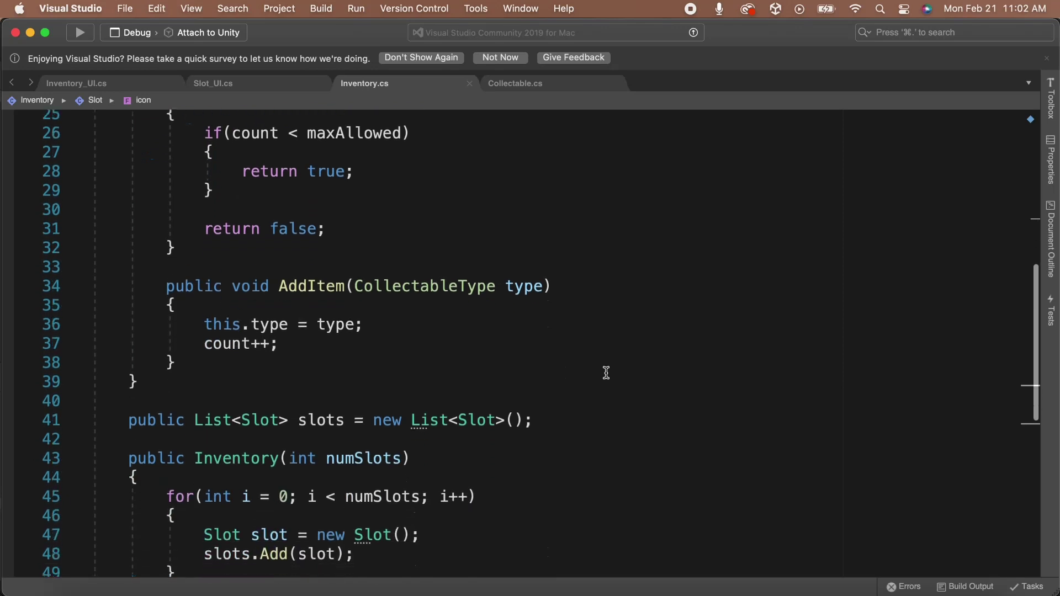
pyautogui.scroll(-1, 606, 373)
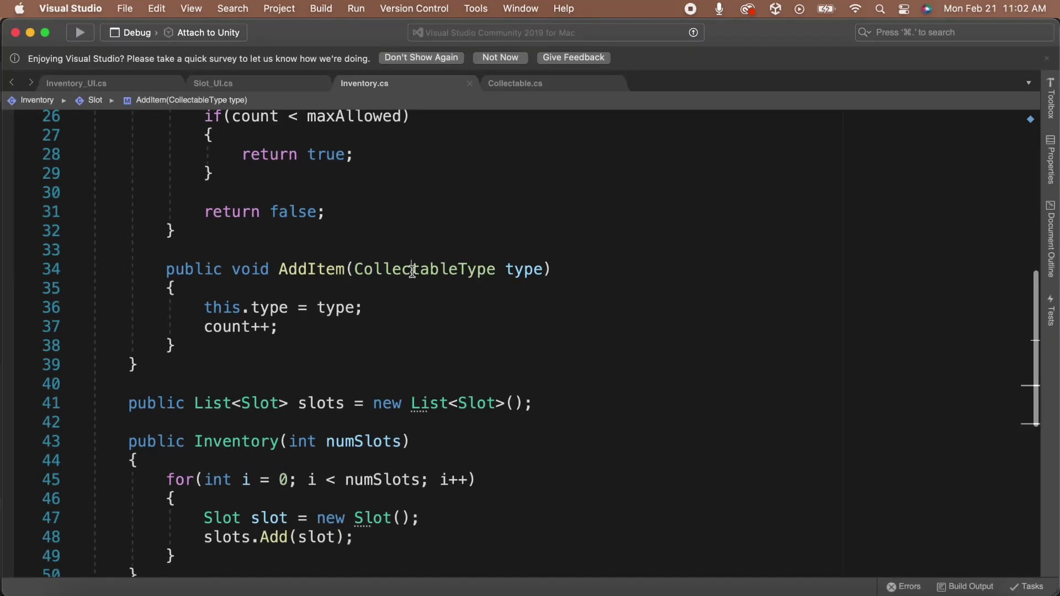
# - Change AddItem's parameter to 'Collectable item' and assign this.type = item.type, then save
pyautogui.doubleClick(412, 272)
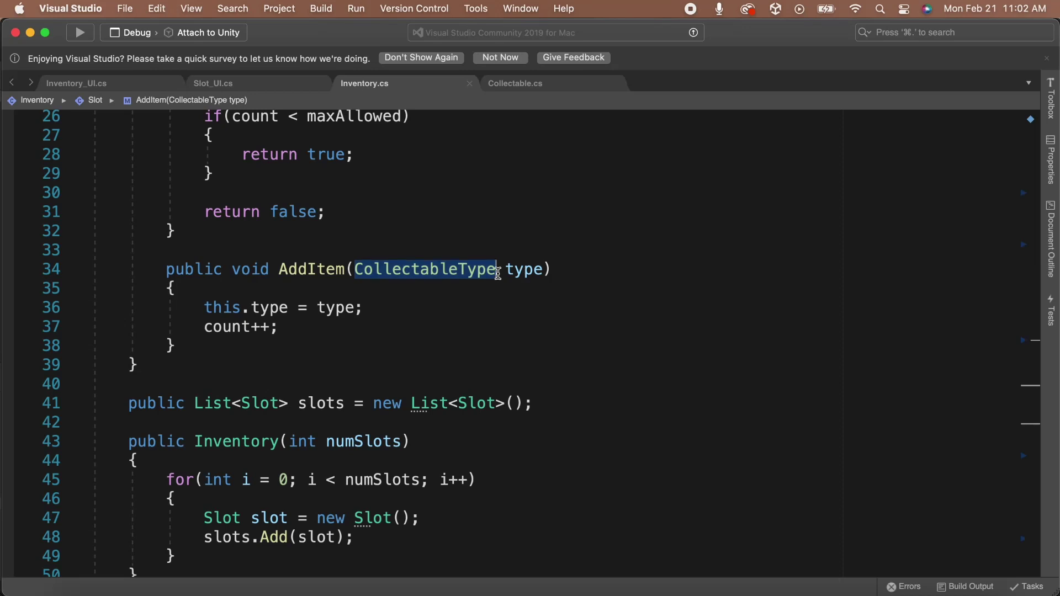
pyautogui.press('Right')
pyautogui.press('BackSpace')
pyautogui.press('BackSpace')
pyautogui.press('BackSpace')
pyautogui.press('BackSpace')
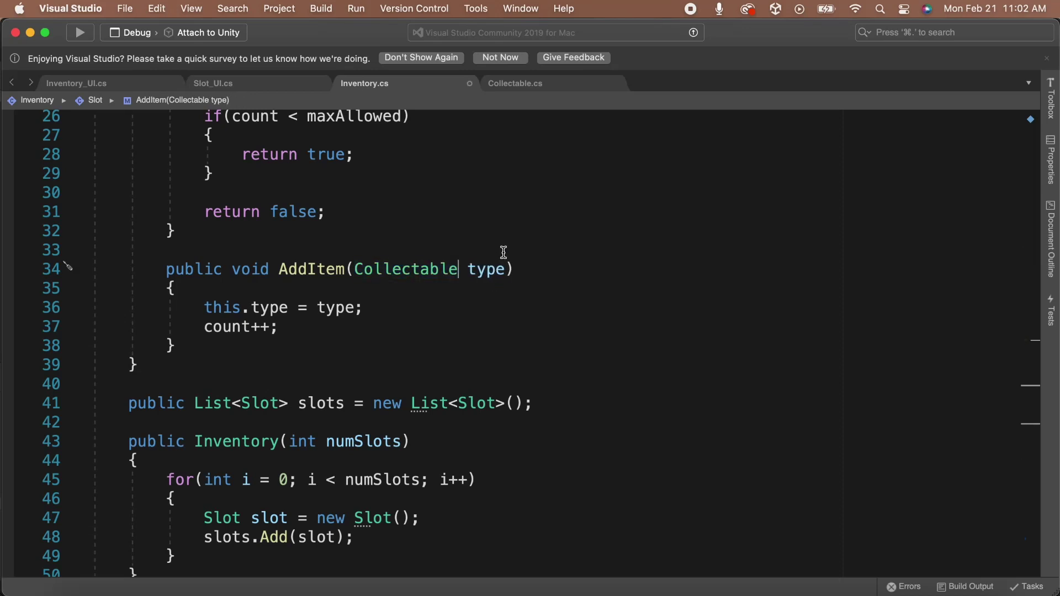
pyautogui.doubleClick(486, 269)
pyautogui.write('item')
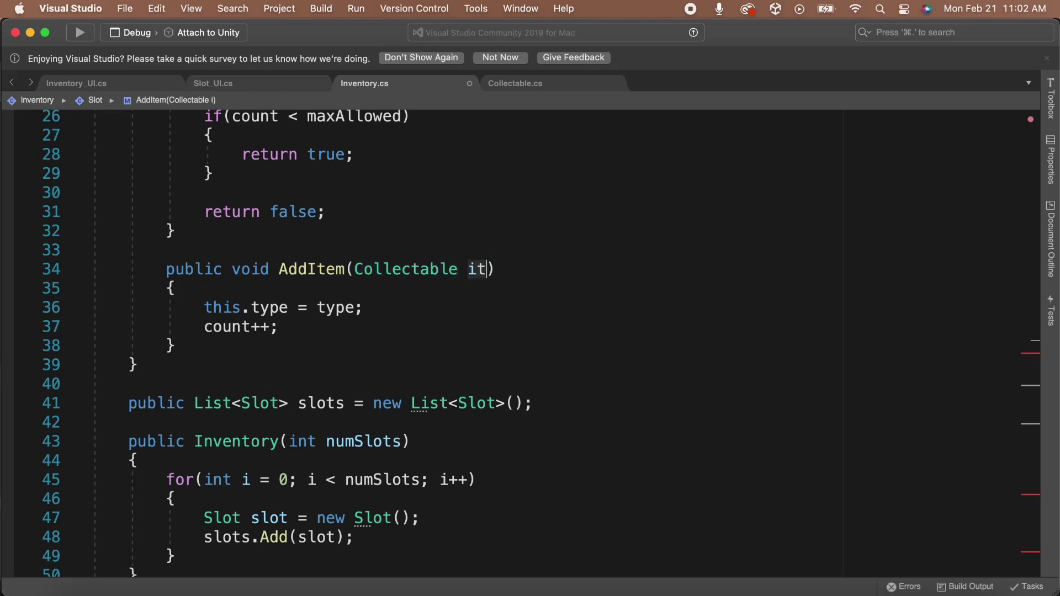
pyautogui.click(318, 307)
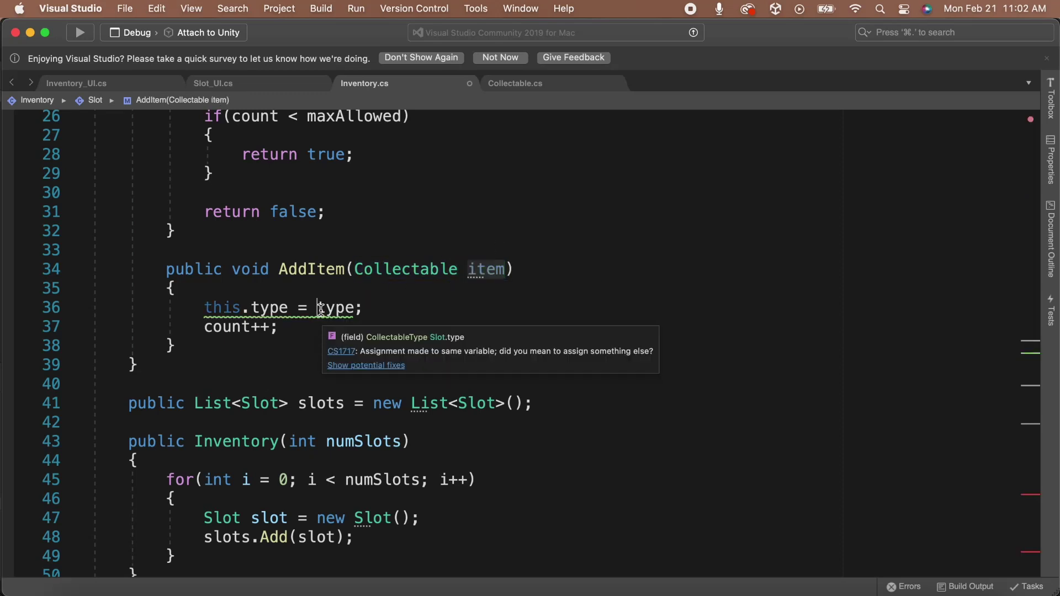
pyautogui.write('item.')
pyautogui.click(448, 308)
pyautogui.press('super+s')
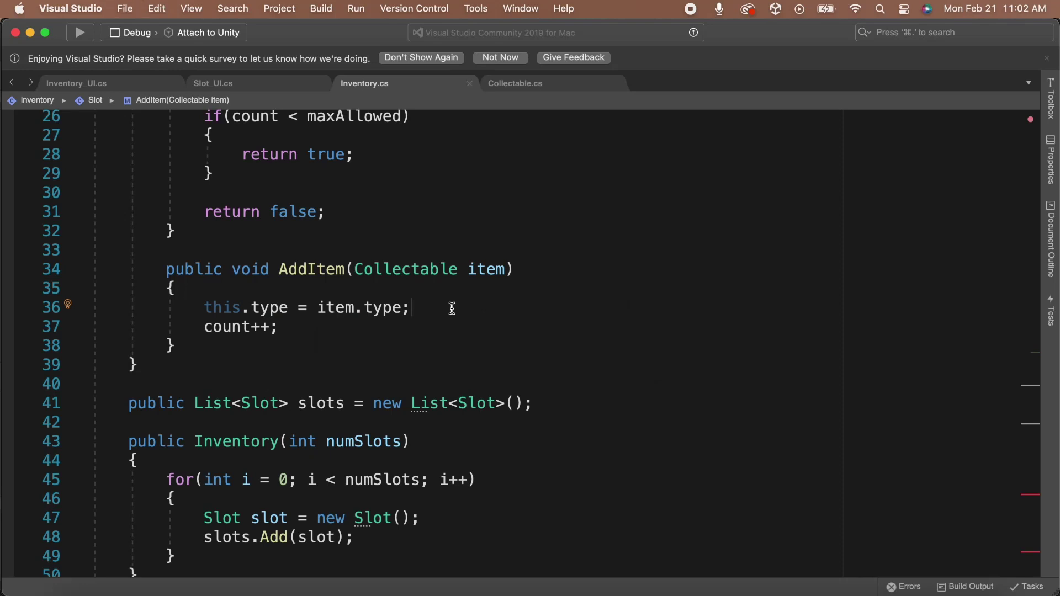
# - Add 'this.icon = item.icon;' to AddItem to copy the item's icon into the slot
pyautogui.press('Return')
pyautogui.write('thi')
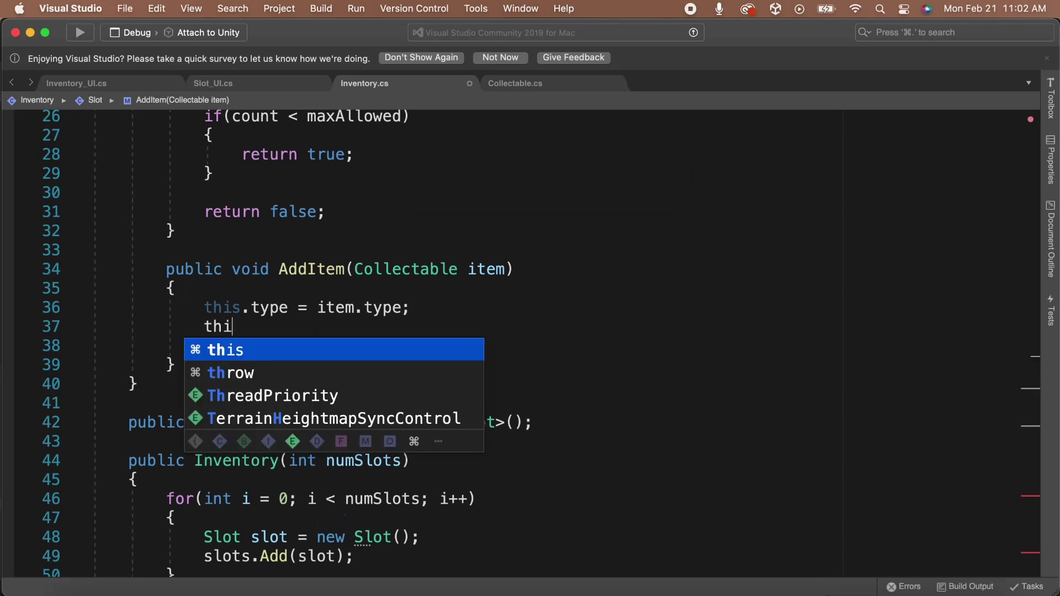
pyautogui.write('s.icon')
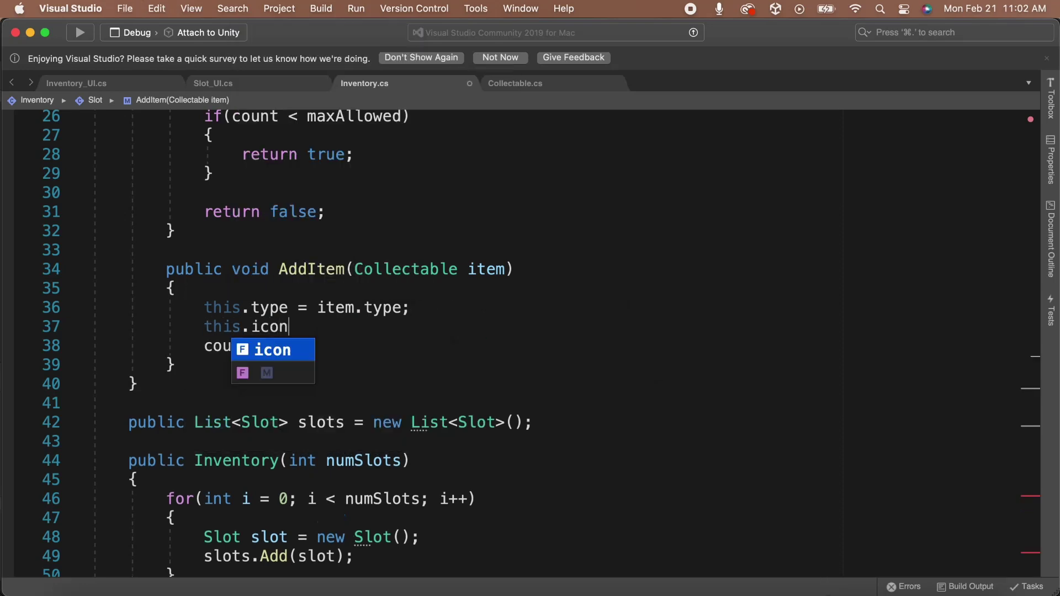
pyautogui.write(' = item.icon;')
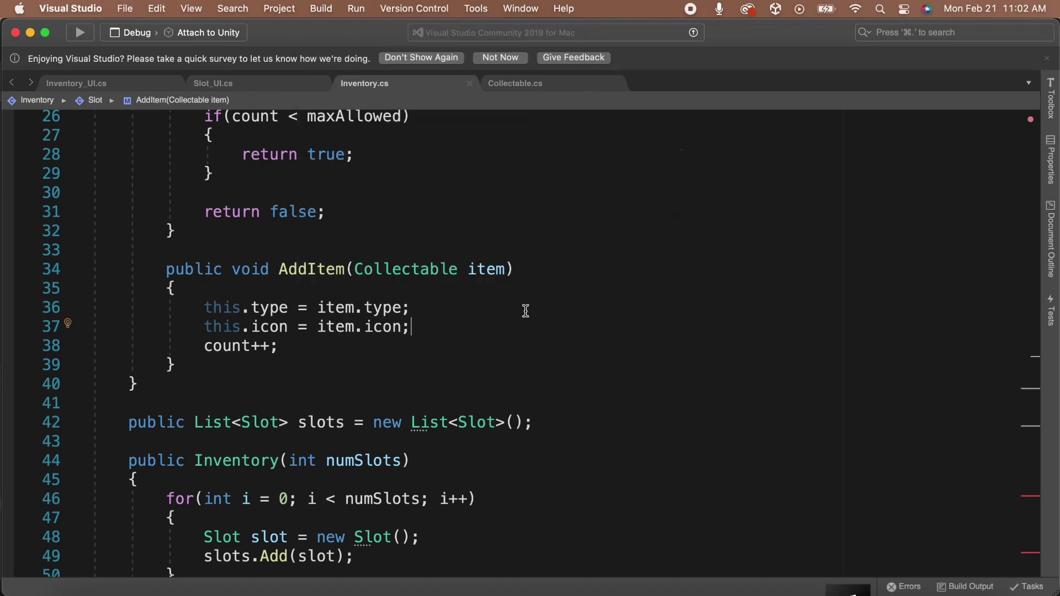
pyautogui.scroll(-1, 523, 310)
pyautogui.scroll(-8, 524, 310)
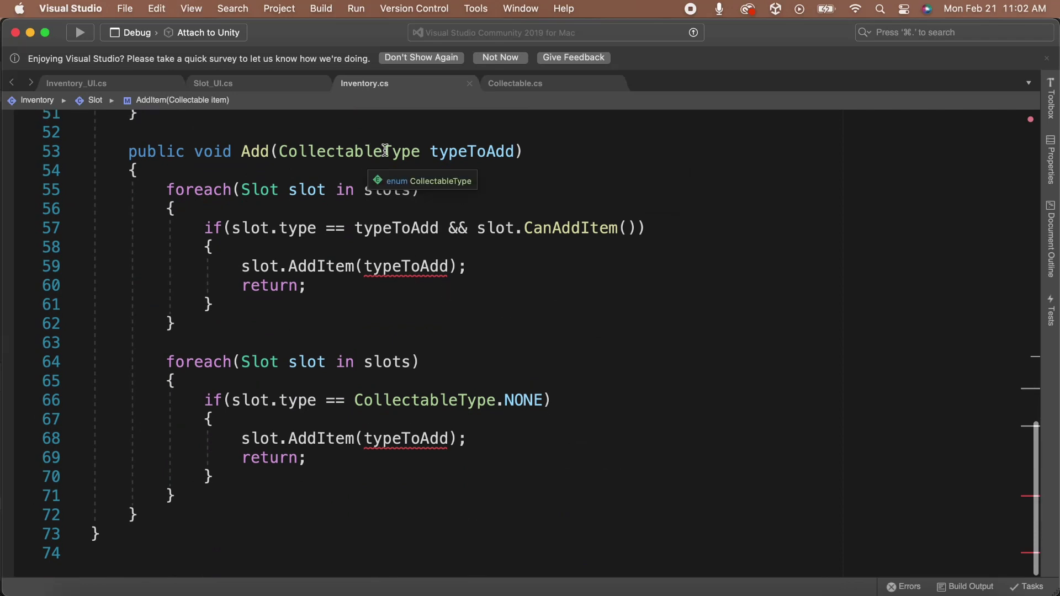
# - Change Inventory's Add to Add(Collectable item), using item.type and passing item to both AddItem calls, then save
pyautogui.moveTo(383, 150); pyautogui.dragTo(413, 151)
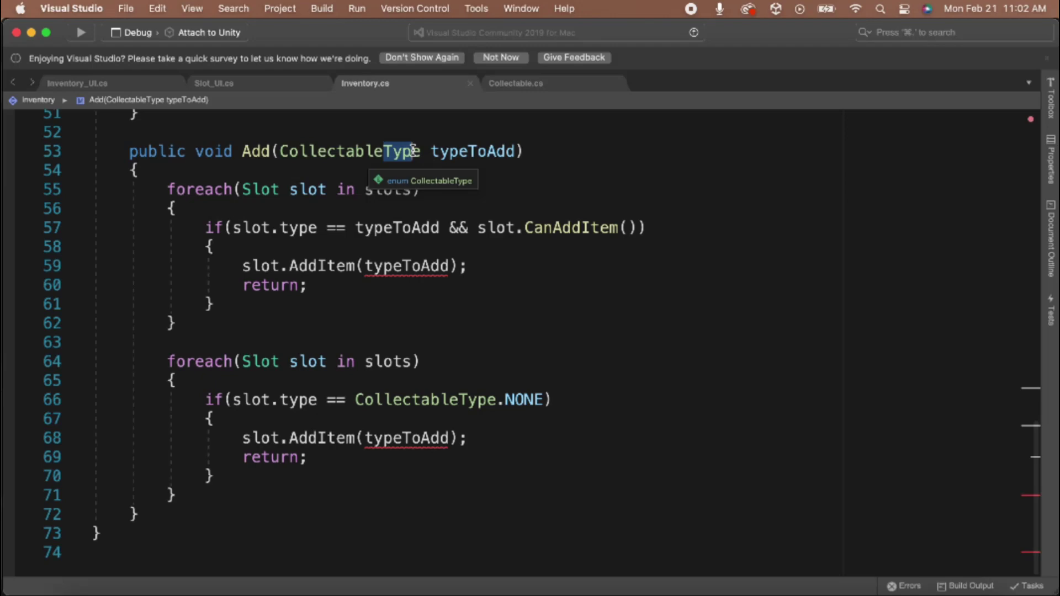
pyautogui.moveTo(413, 150); pyautogui.dragTo(420, 151)
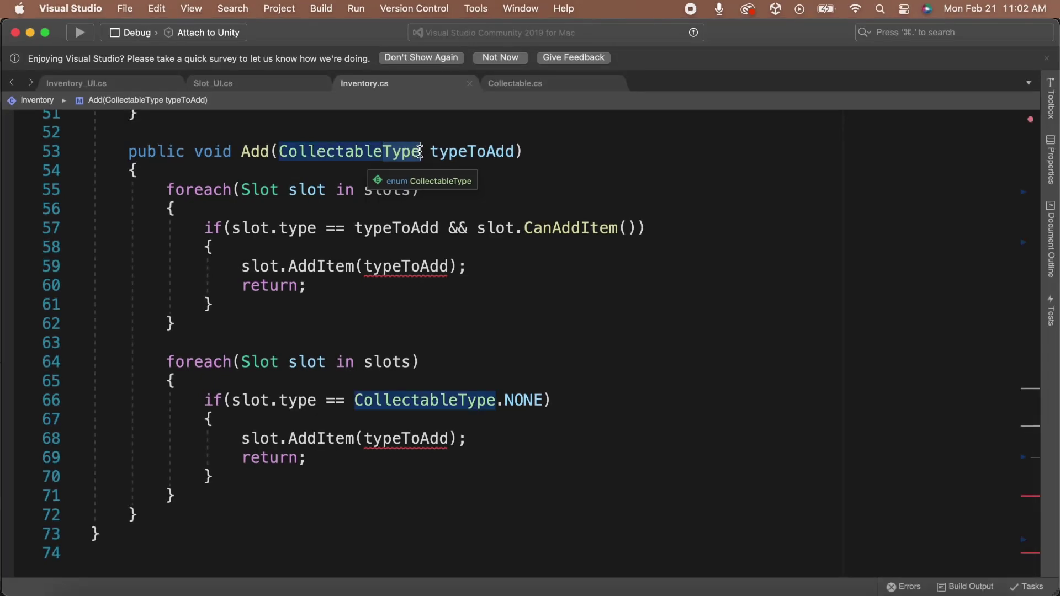
pyautogui.press('BackSpace')
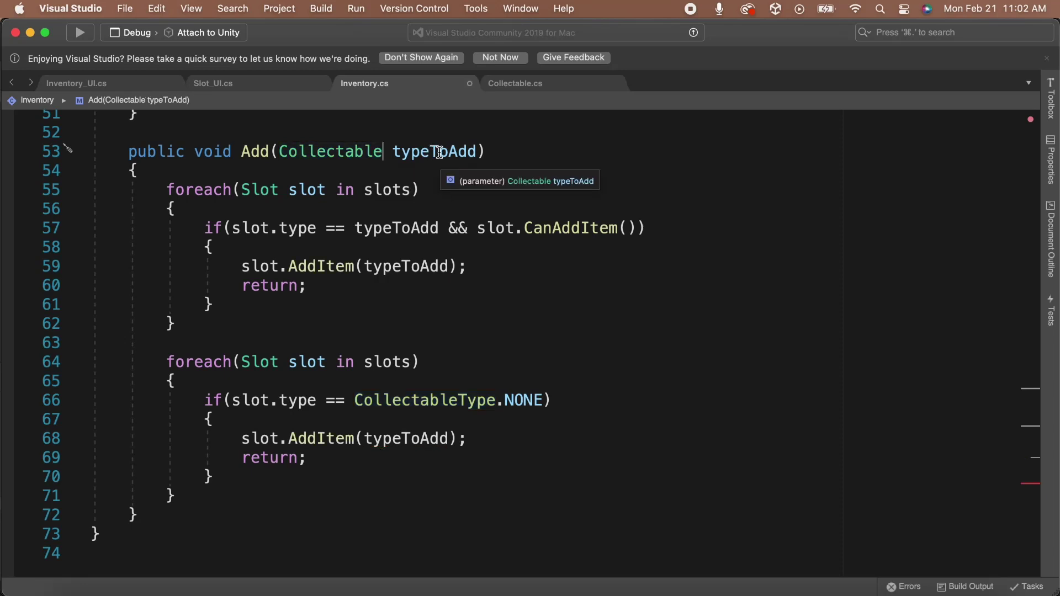
pyautogui.doubleClick(439, 151)
pyautogui.write('item')
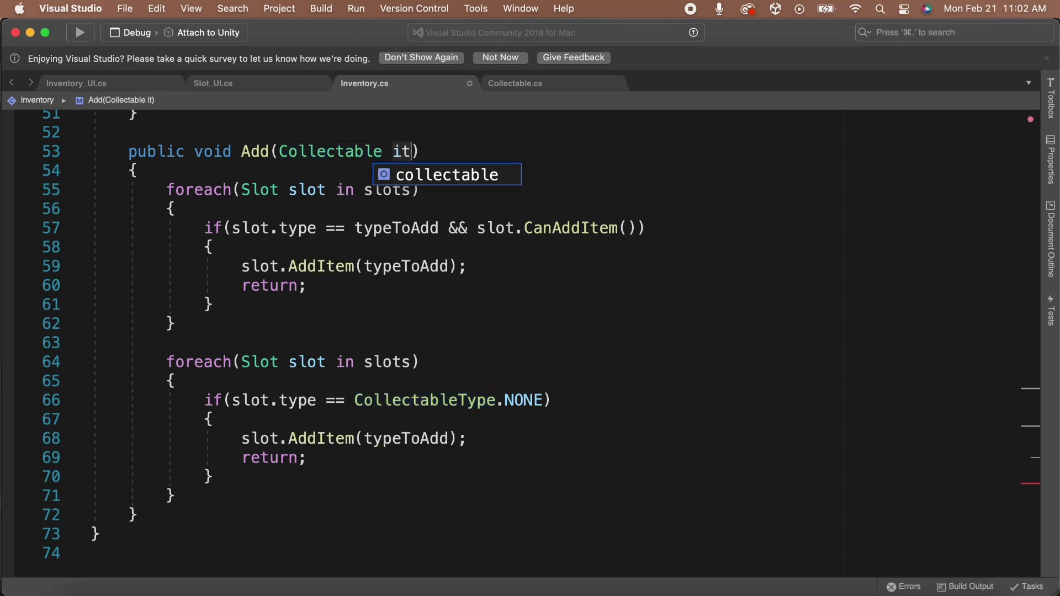
pyautogui.click(355, 228)
pyautogui.write('item.')
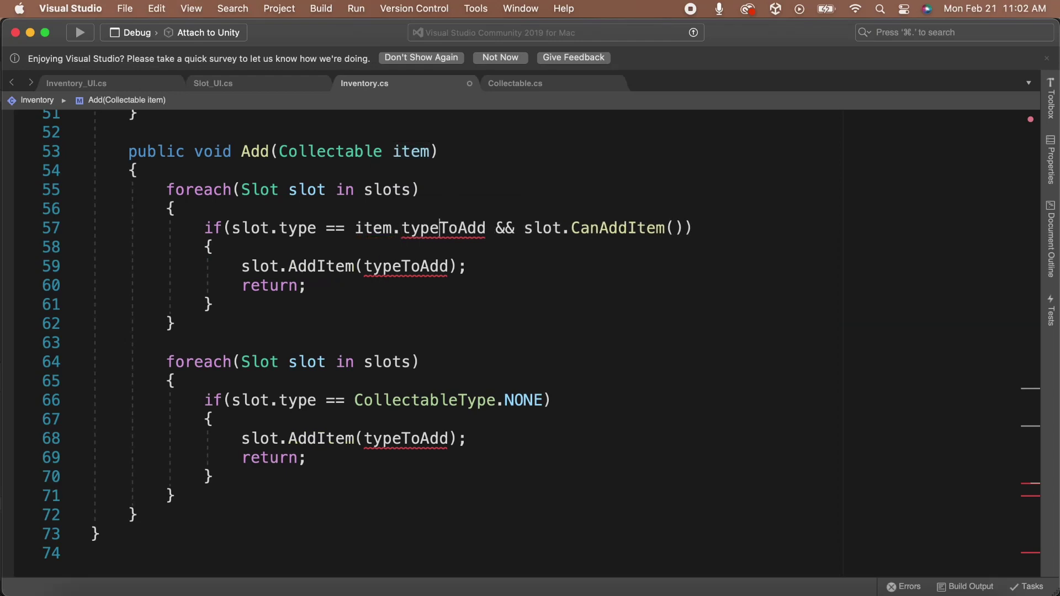
pyautogui.click(439, 228)
pyautogui.press('Delete')
pyautogui.press('Delete')
pyautogui.press('Delete')
pyautogui.press('Delete')
pyautogui.press('Delete')
pyautogui.doubleClick(400, 266)
pyautogui.write('item')
pyautogui.doubleClick(406, 439)
pyautogui.write('item')
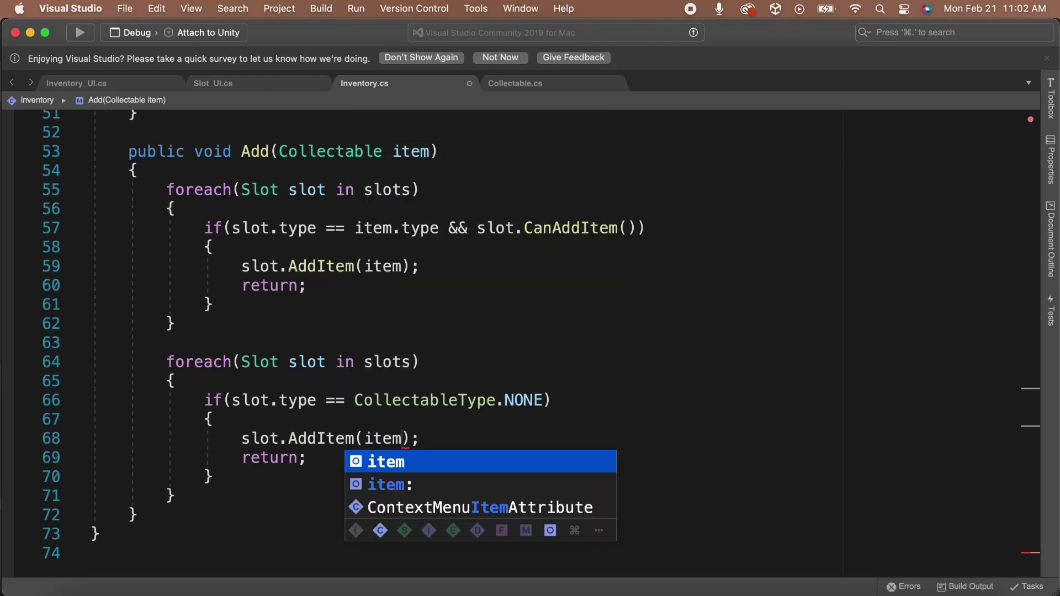
pyautogui.press('Escape')
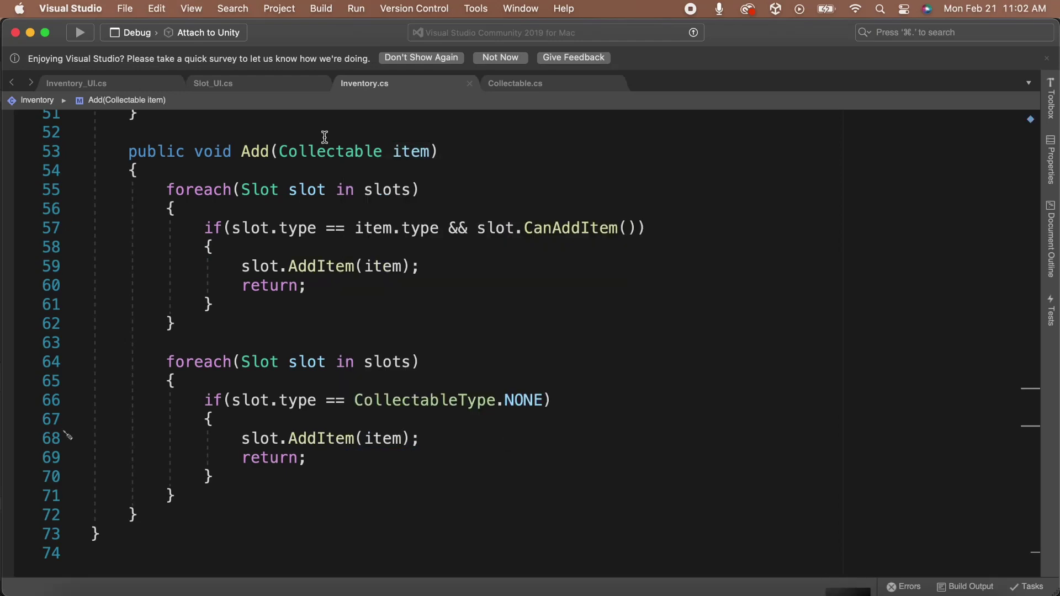
pyautogui.press('super+s')
# - In Collectable.cs, change the pickup call to player.inventory.Add(this)
pyautogui.click(515, 83)
pyautogui.doubleClick(423, 406)
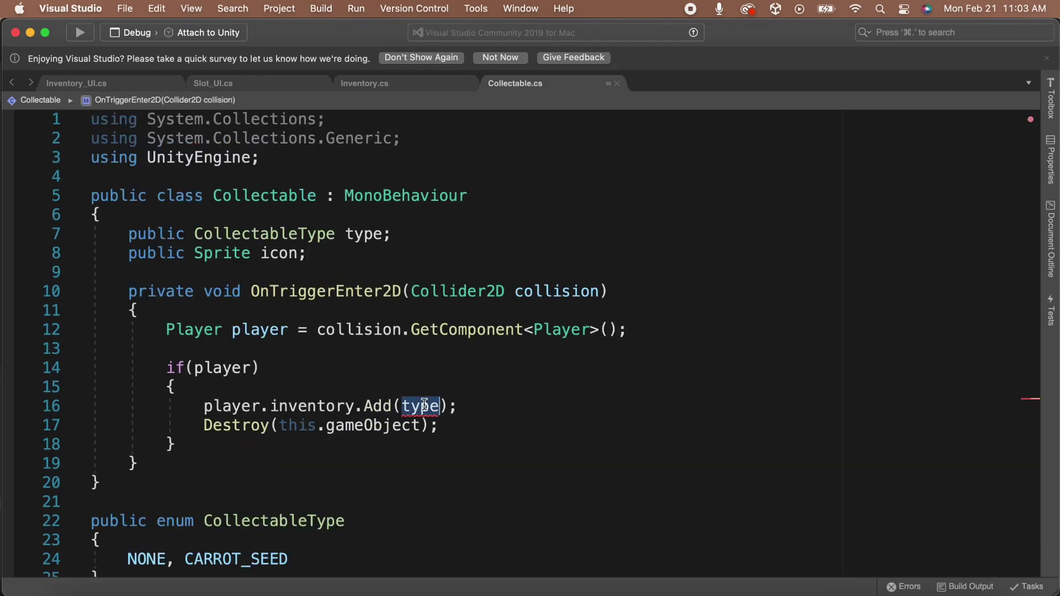
pyautogui.write('this')
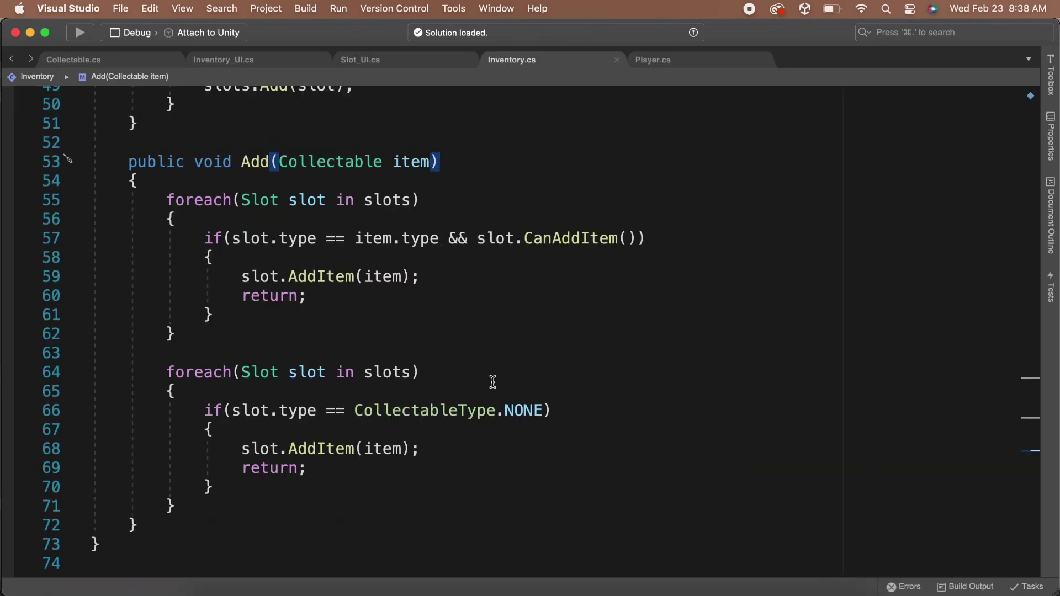
pyautogui.click(123, 61)
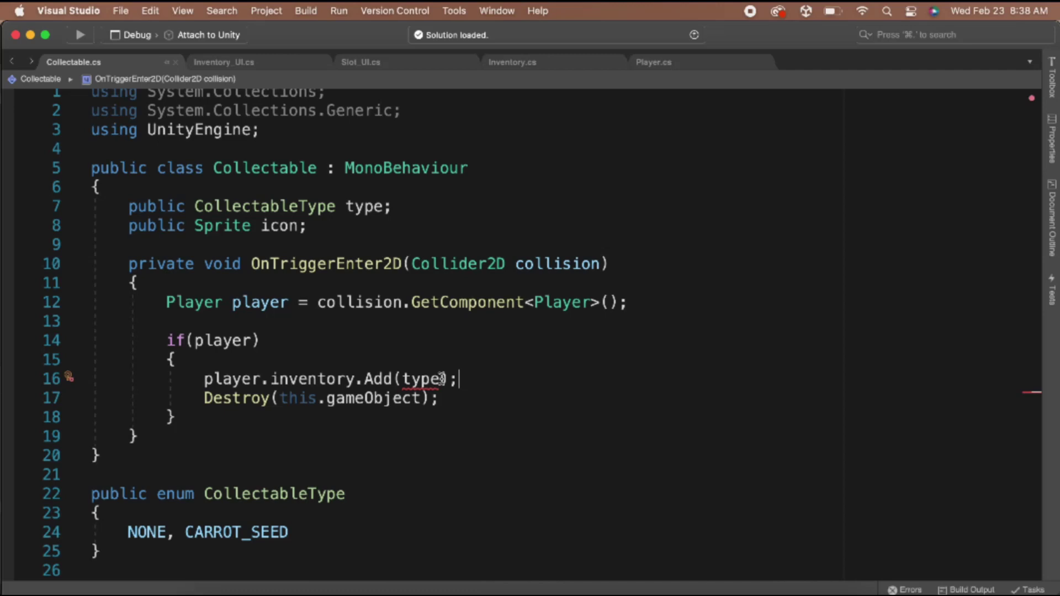
pyautogui.doubleClick(441, 378)
pyautogui.write('this')
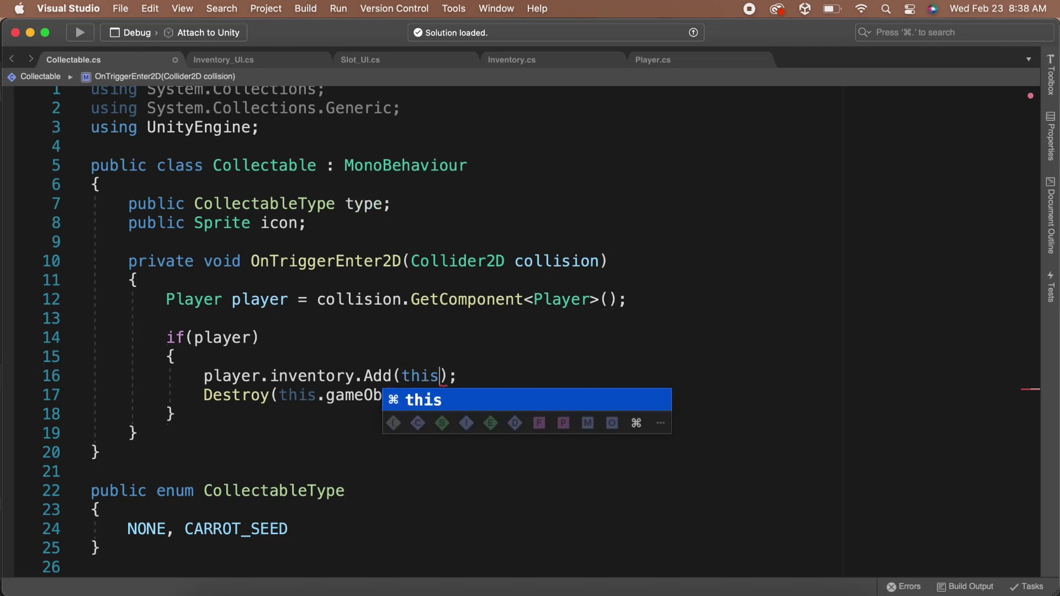